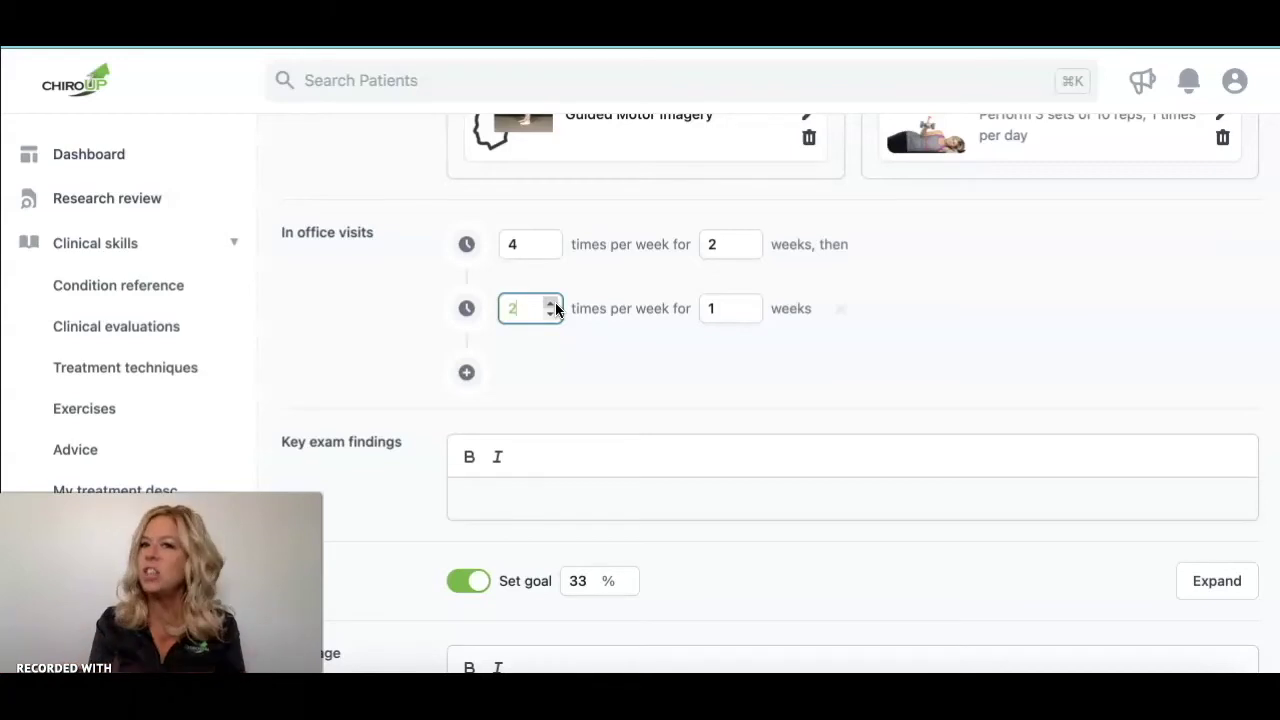
Set the second in-office visit phase to 2 times per week and the improvement goal to 40%.
text(2)
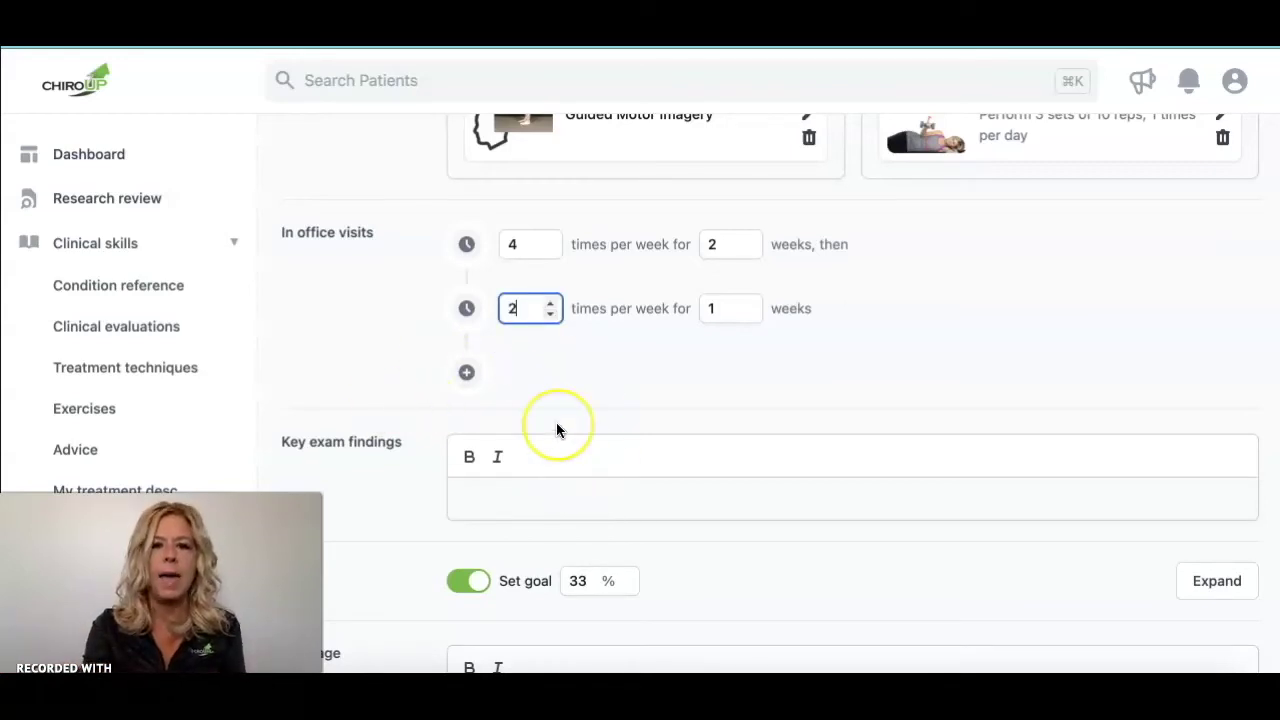
scroll(556, 422, down, 2)
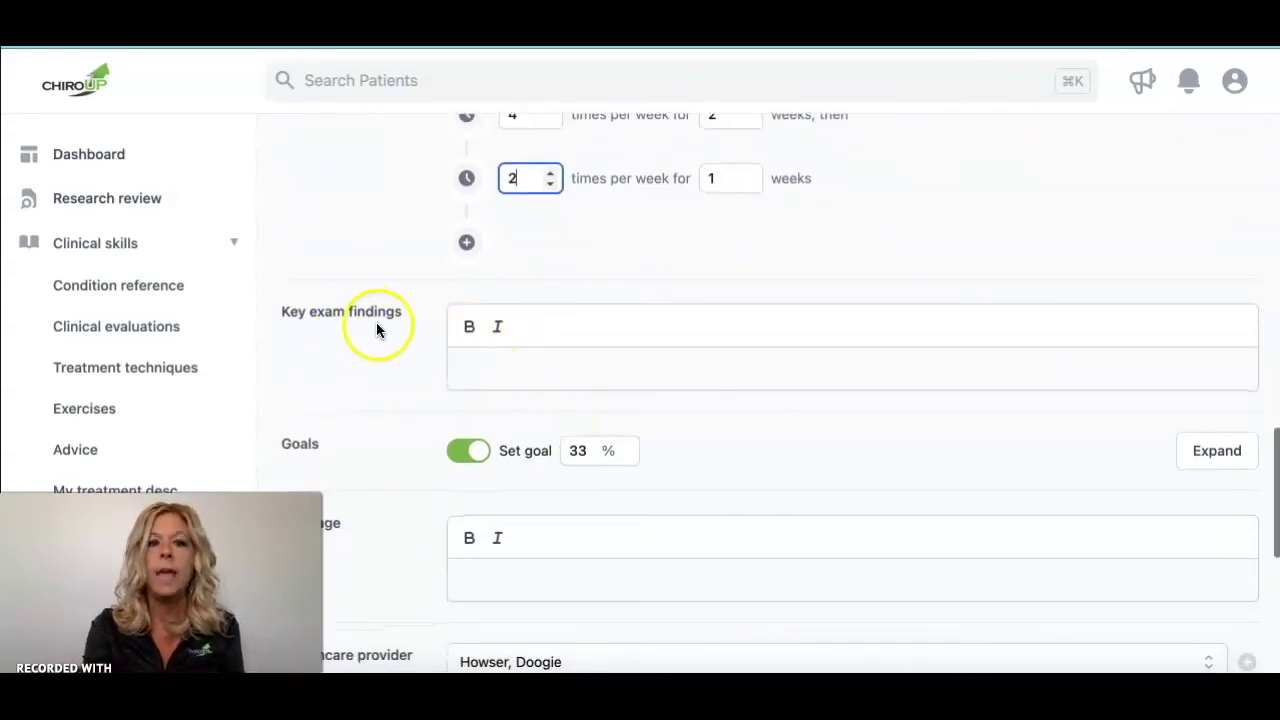
scroll(589, 354, down, 2)
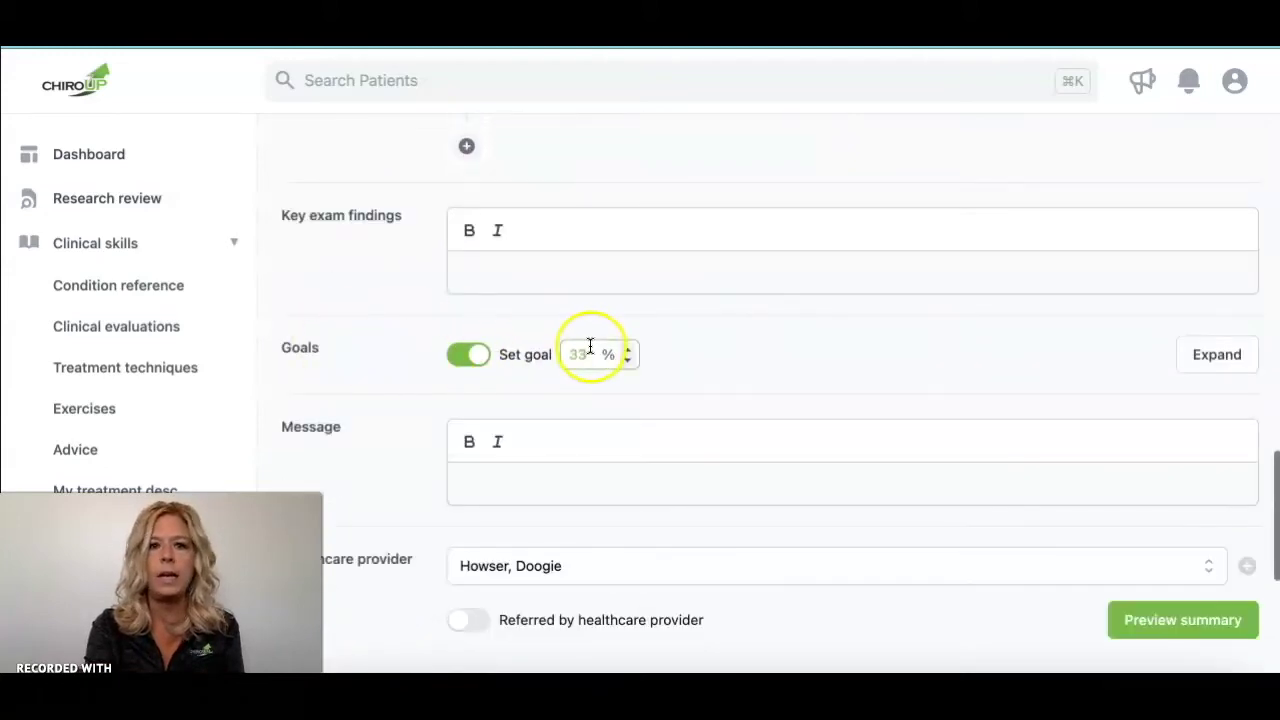
click(628, 351)
click(628, 351)
click(628, 351)
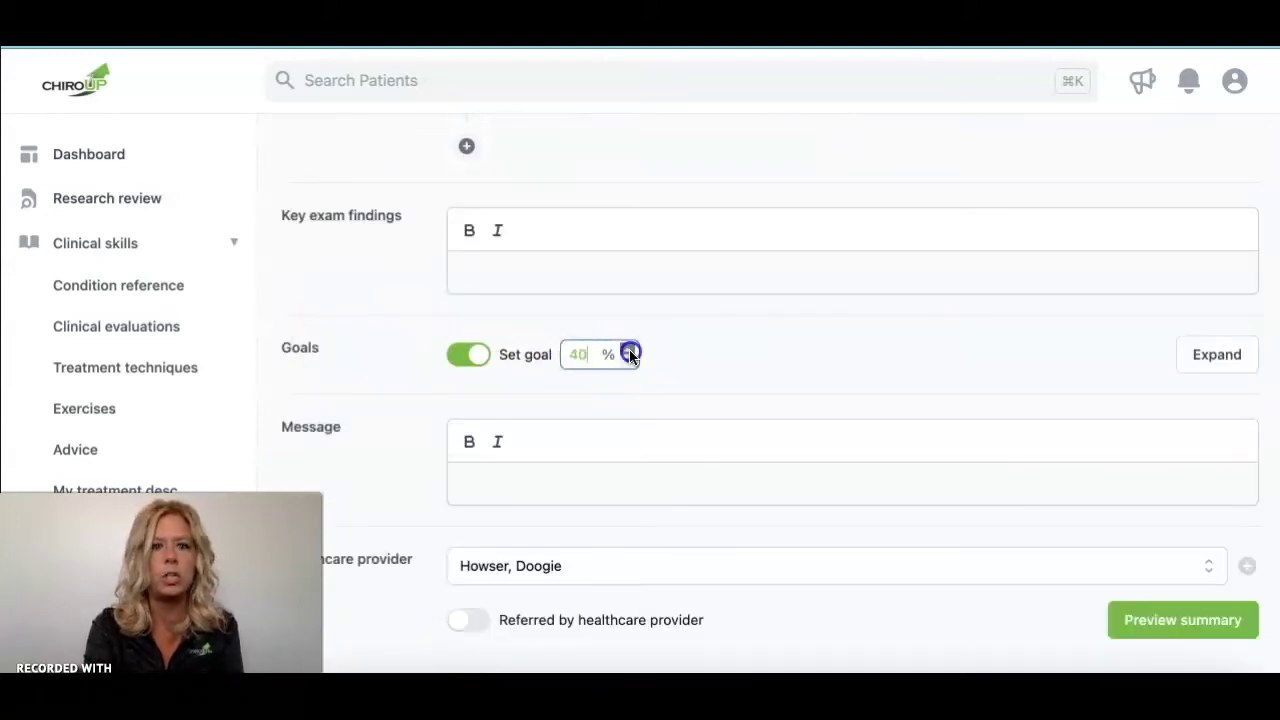
Expand the goals section and review the VAS and DASH fields for the shoulder and other goals.
click(1213, 354)
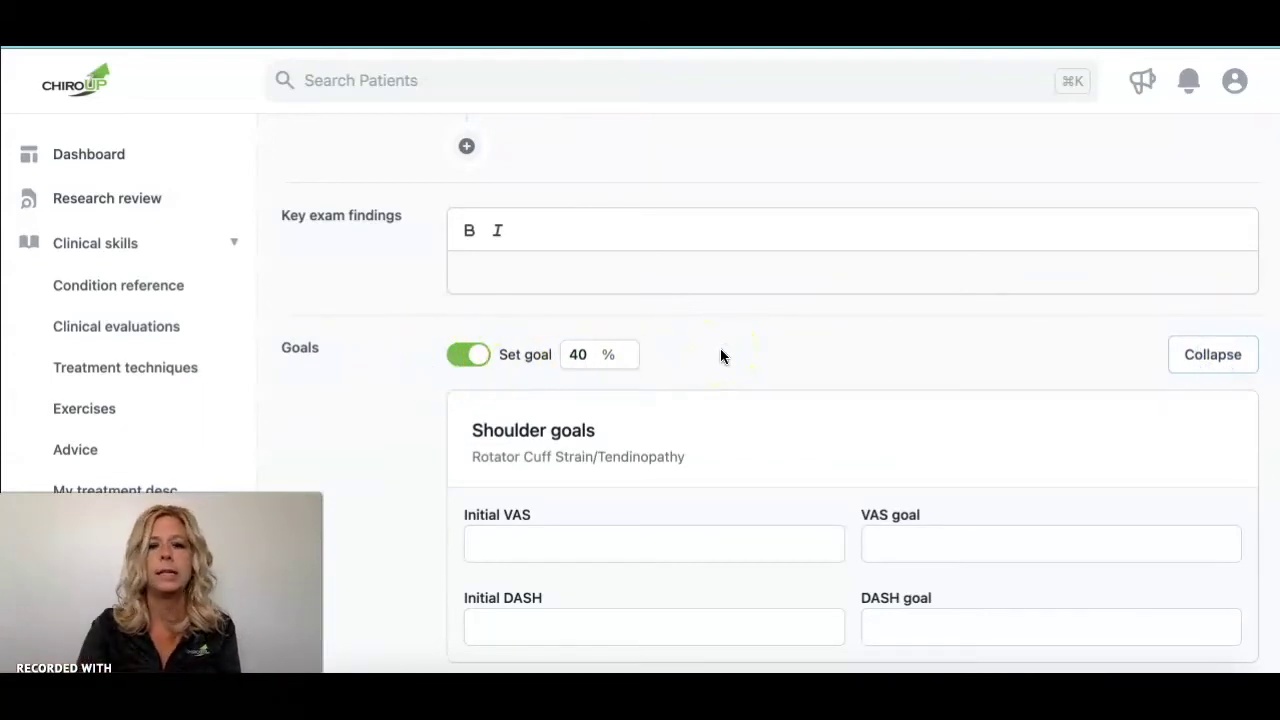
scroll(721, 350, down, 4)
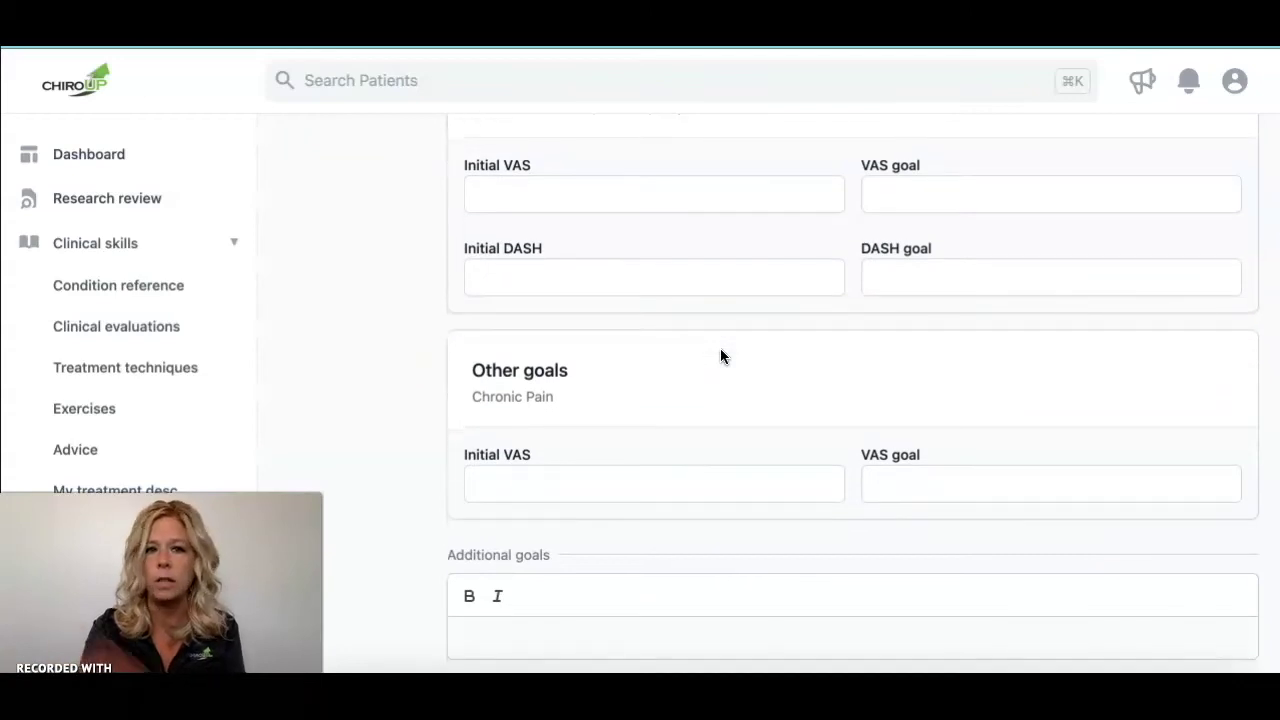
scroll(717, 239, up, 2)
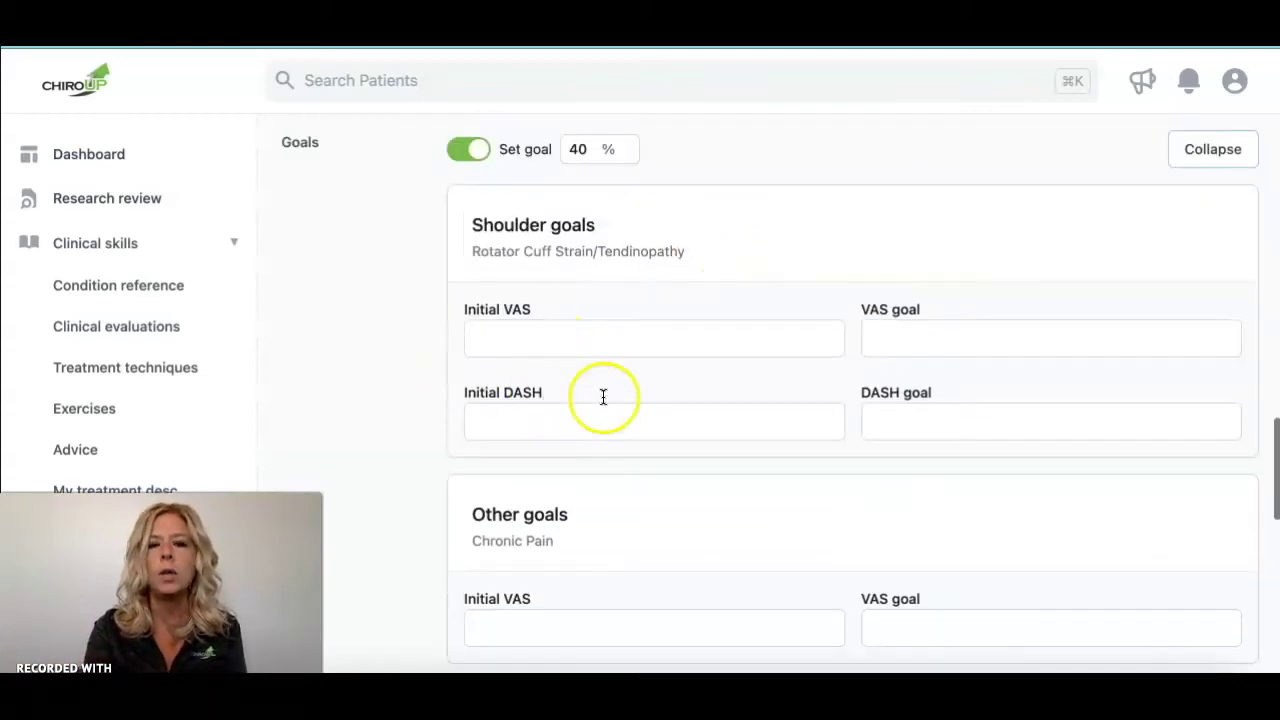
Generate the summary letter for the healthcare provider, review its text and save the condition report.
scroll(640, 395, down, 8)
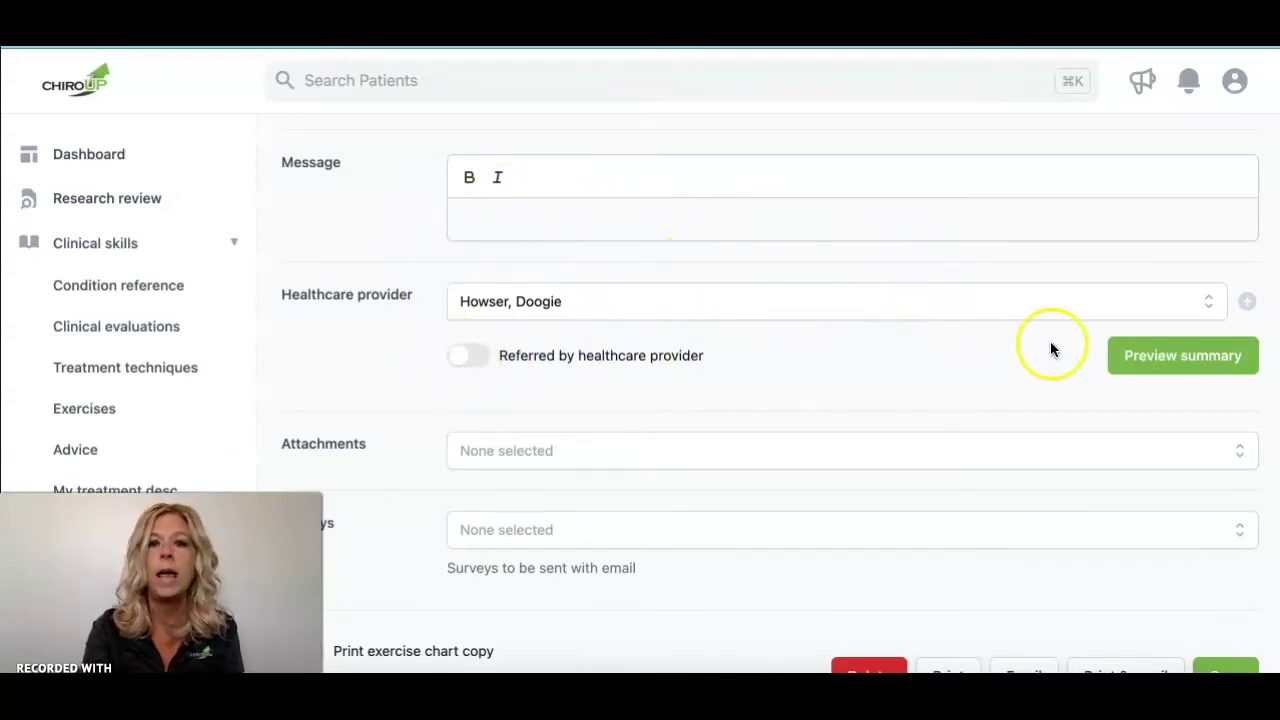
click(1180, 357)
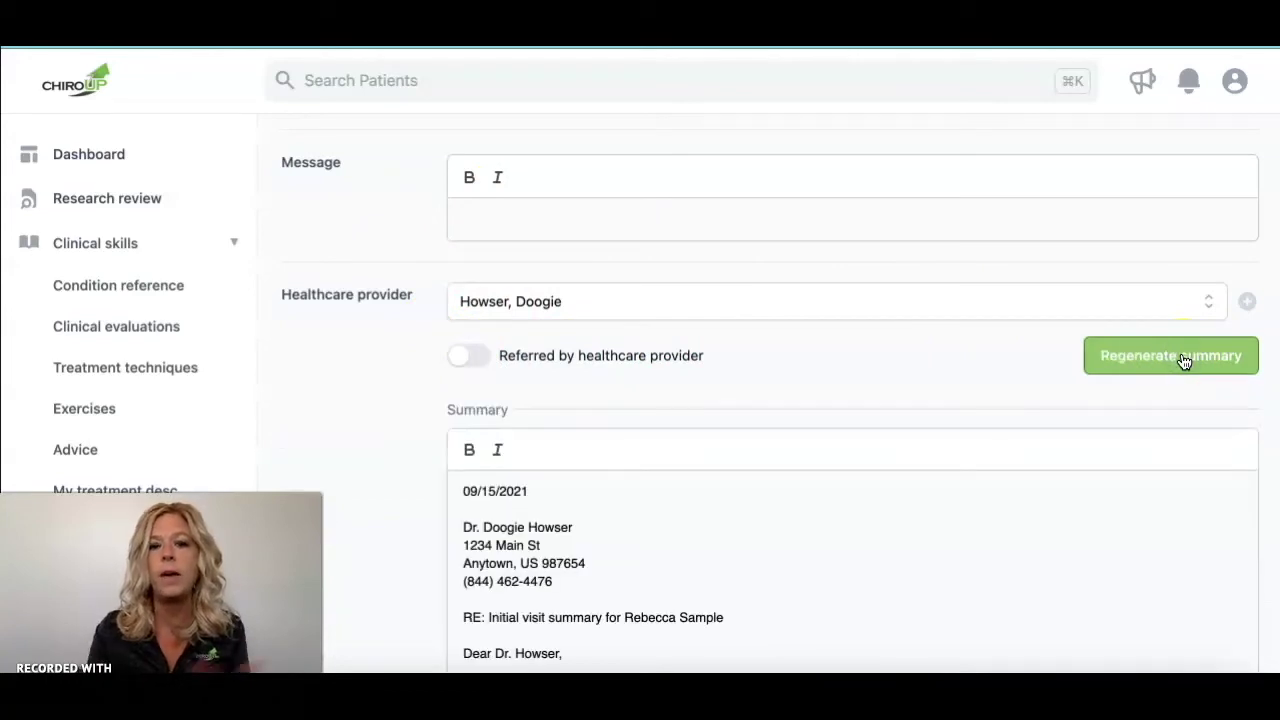
scroll(1012, 455, down, 5)
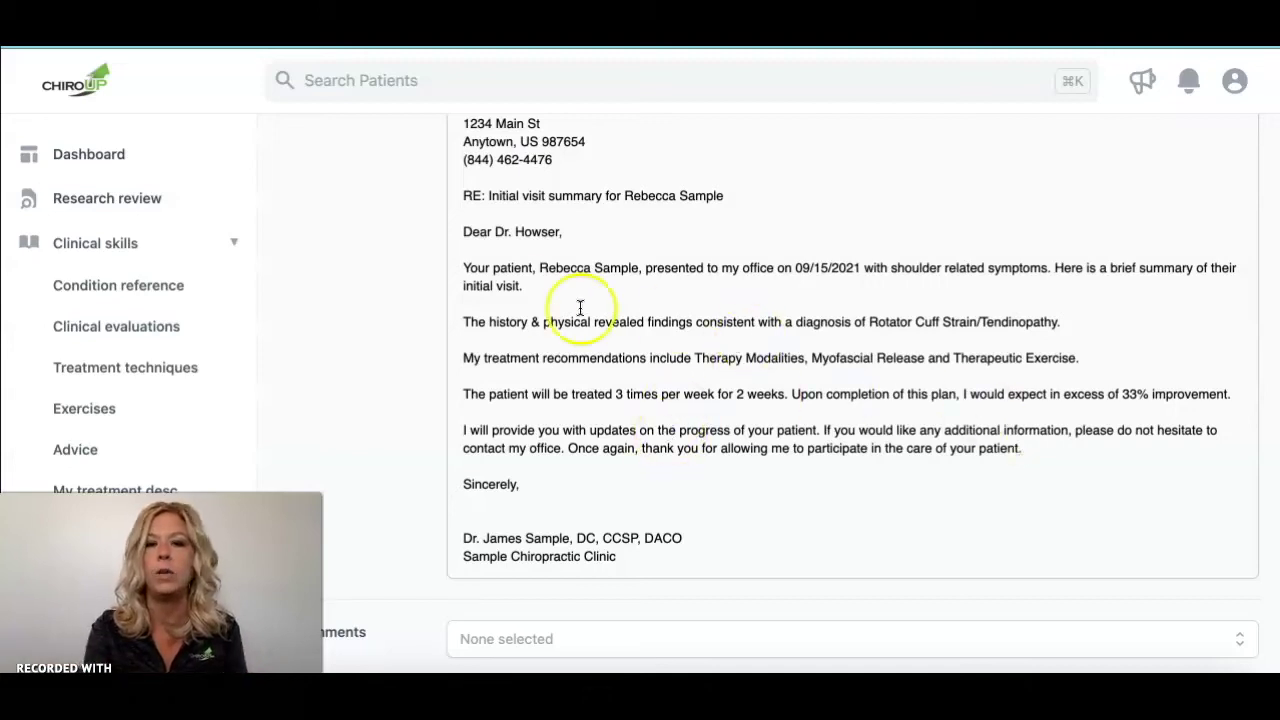
drag(531, 269, 493, 267)
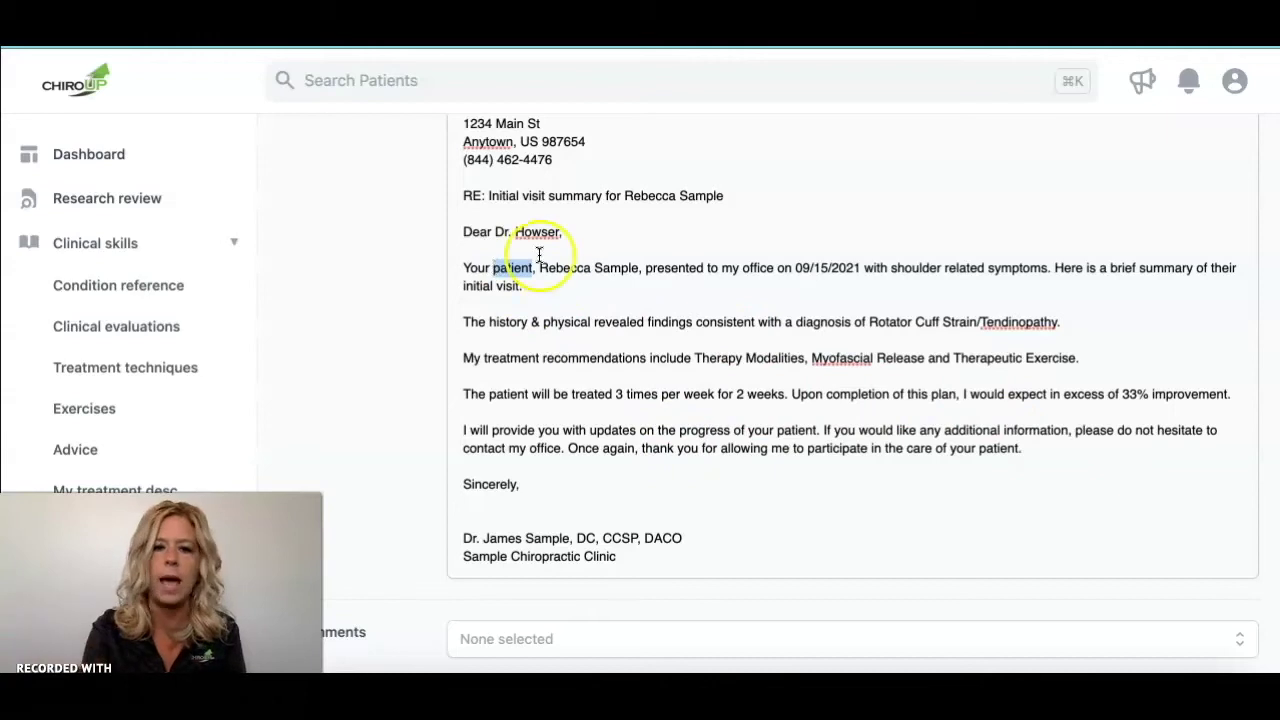
scroll(834, 355, down, 5)
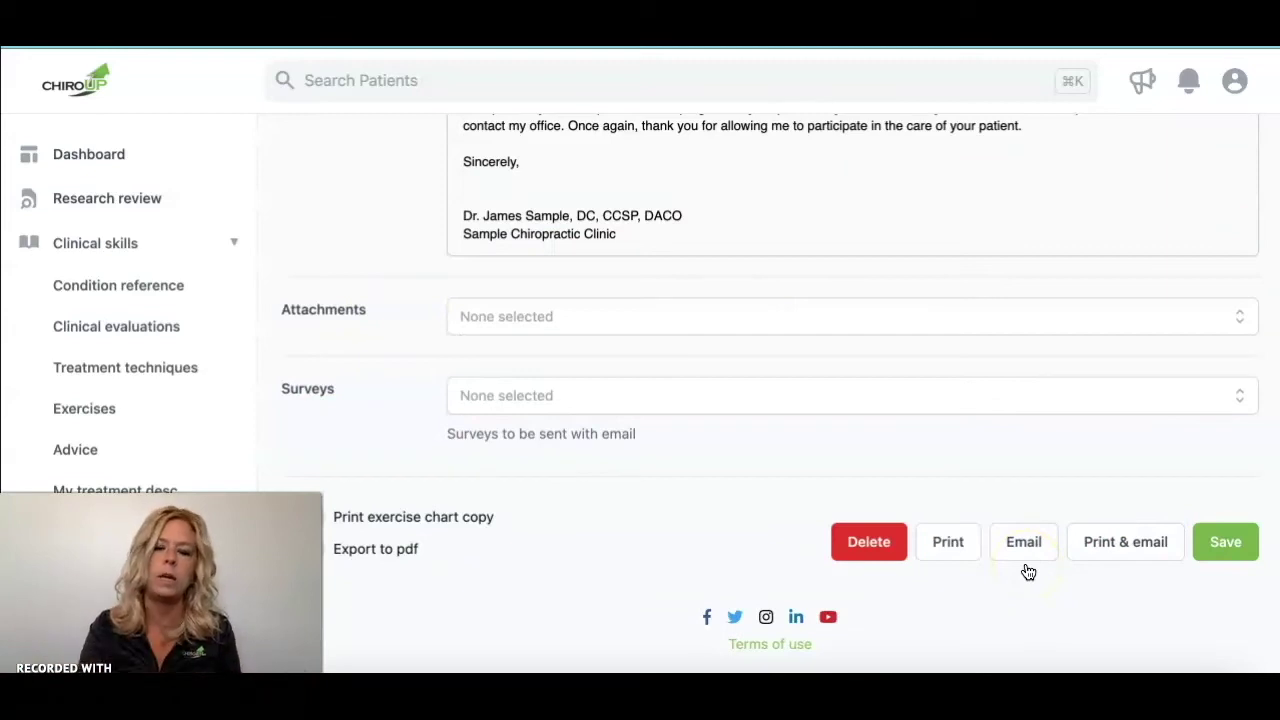
click(1226, 541)
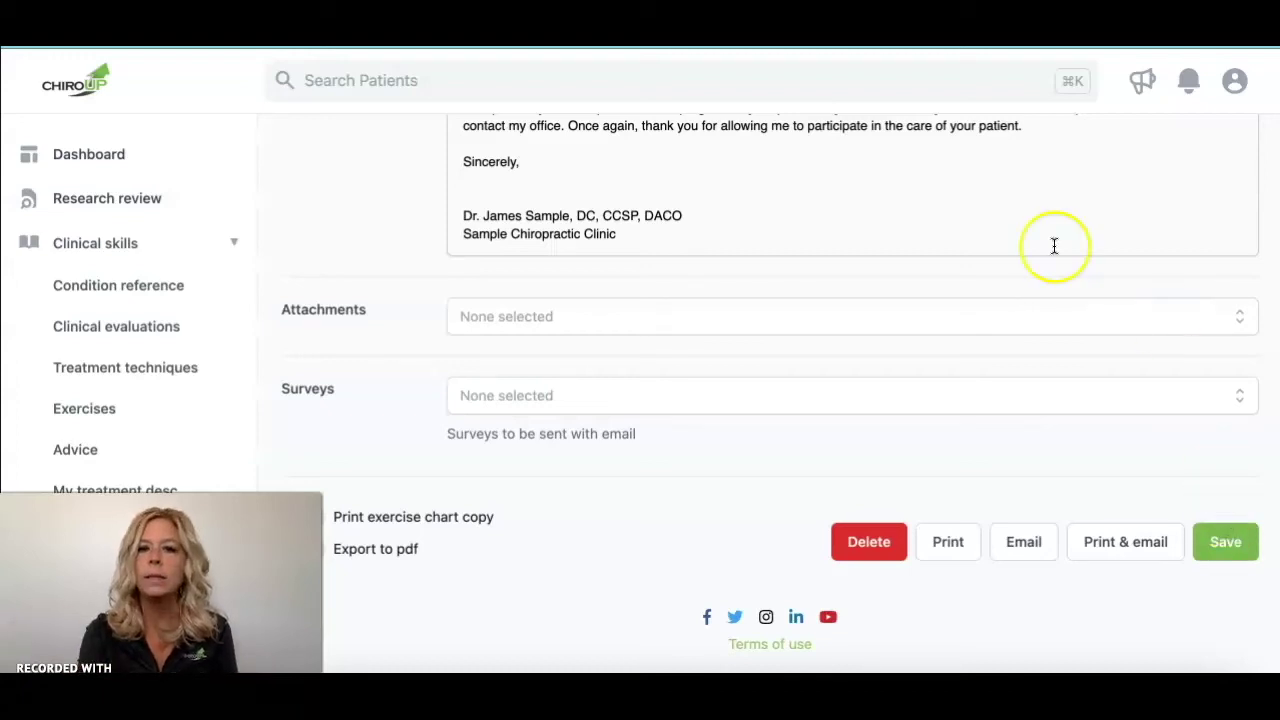
Open the patient's profile from the condition report and look over the patient information form.
scroll(1052, 246, up, 15)
scroll(1054, 246, up, 8)
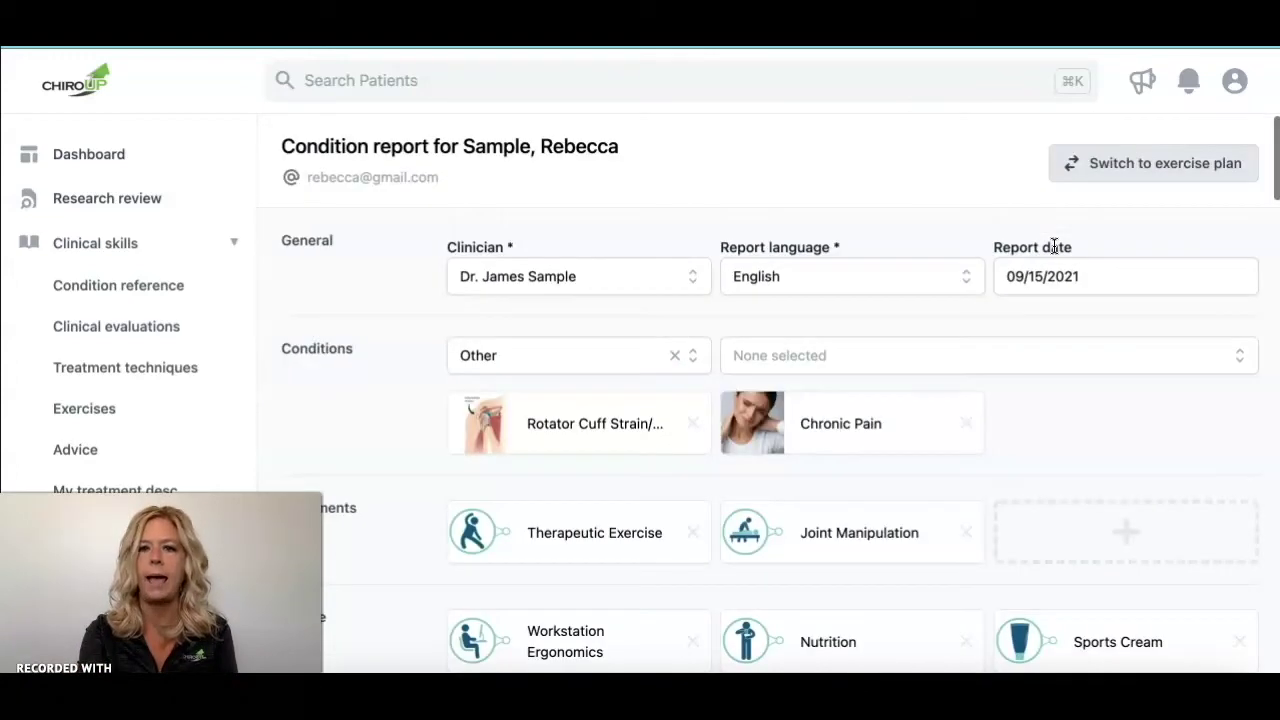
click(538, 145)
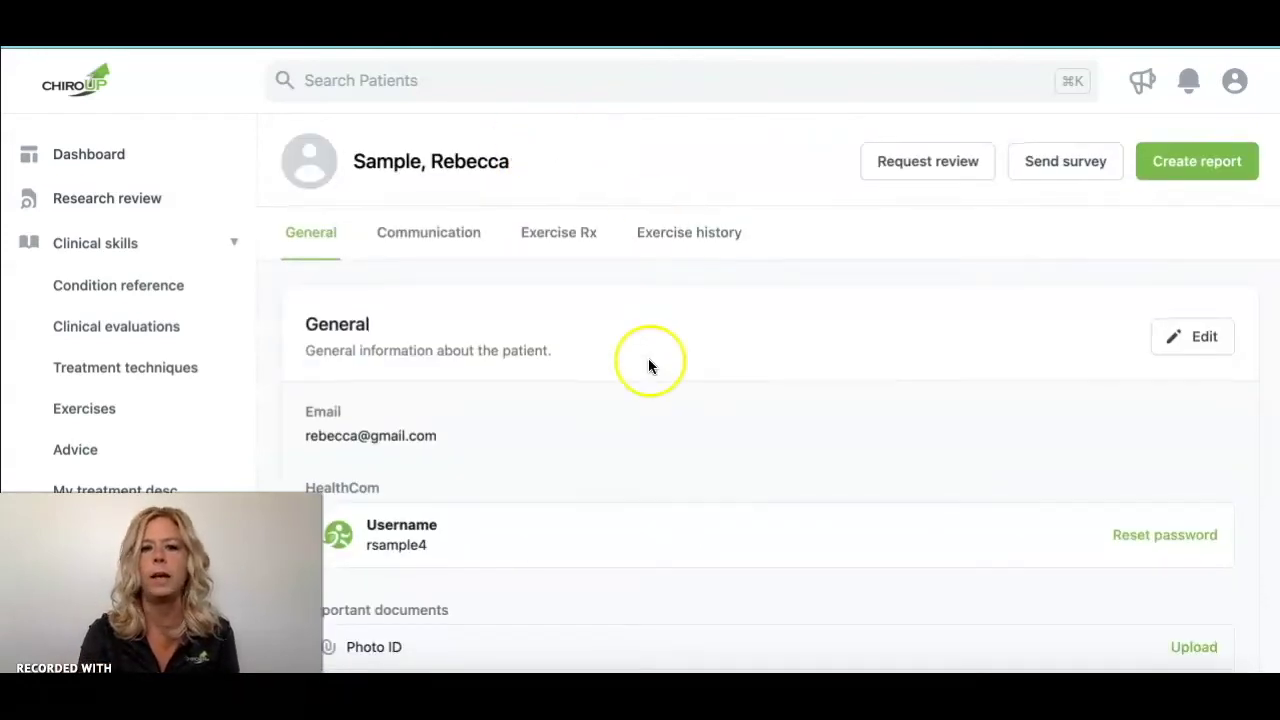
scroll(648, 358, down, 3)
scroll(884, 372, up, 2)
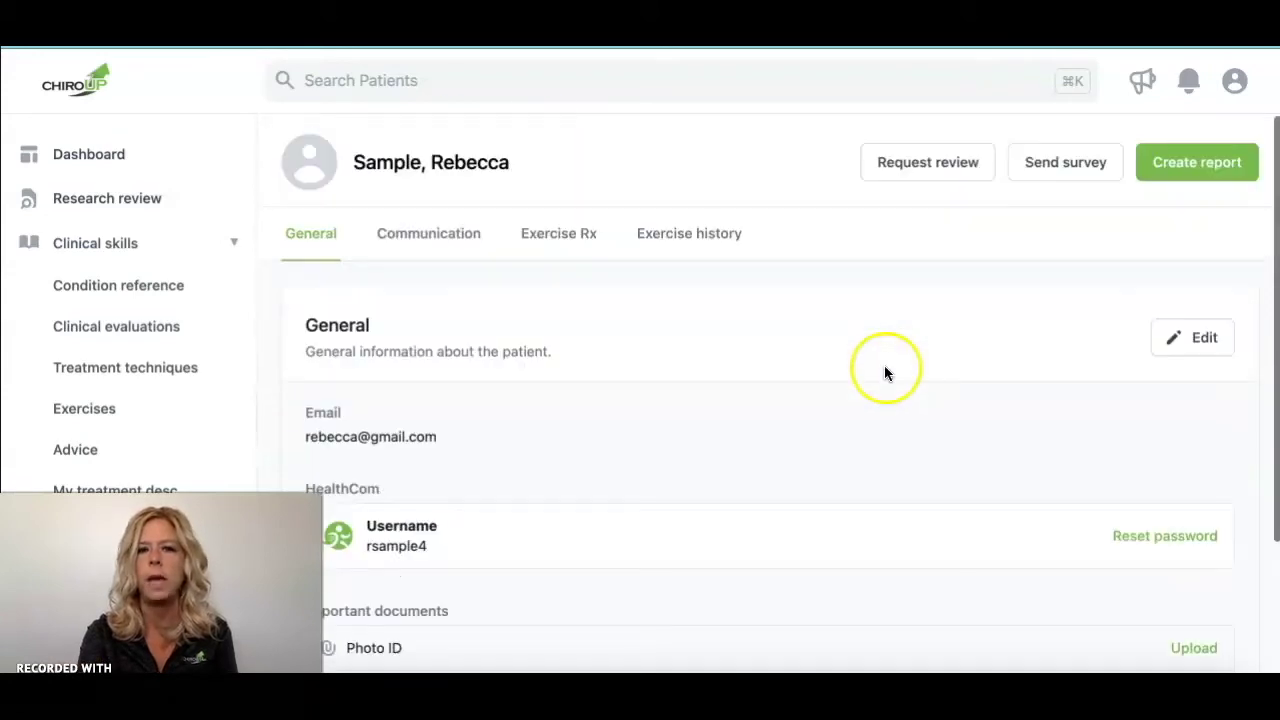
click(1188, 337)
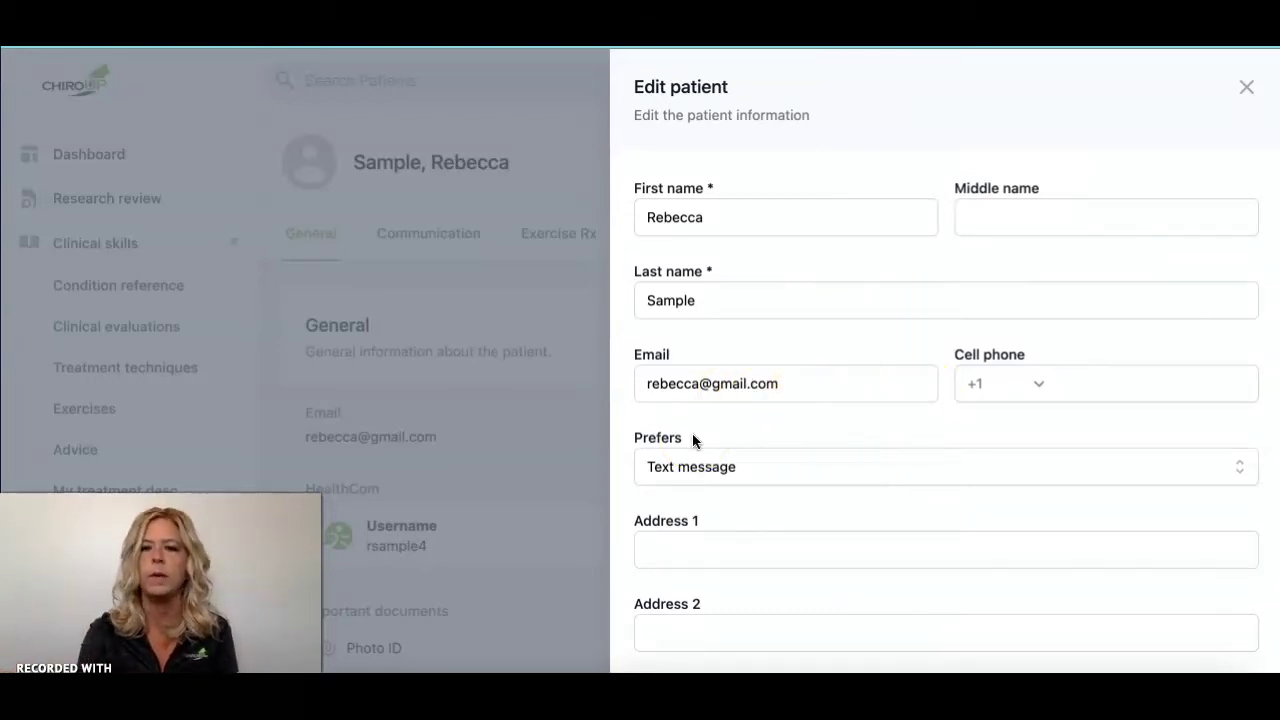
click(1247, 92)
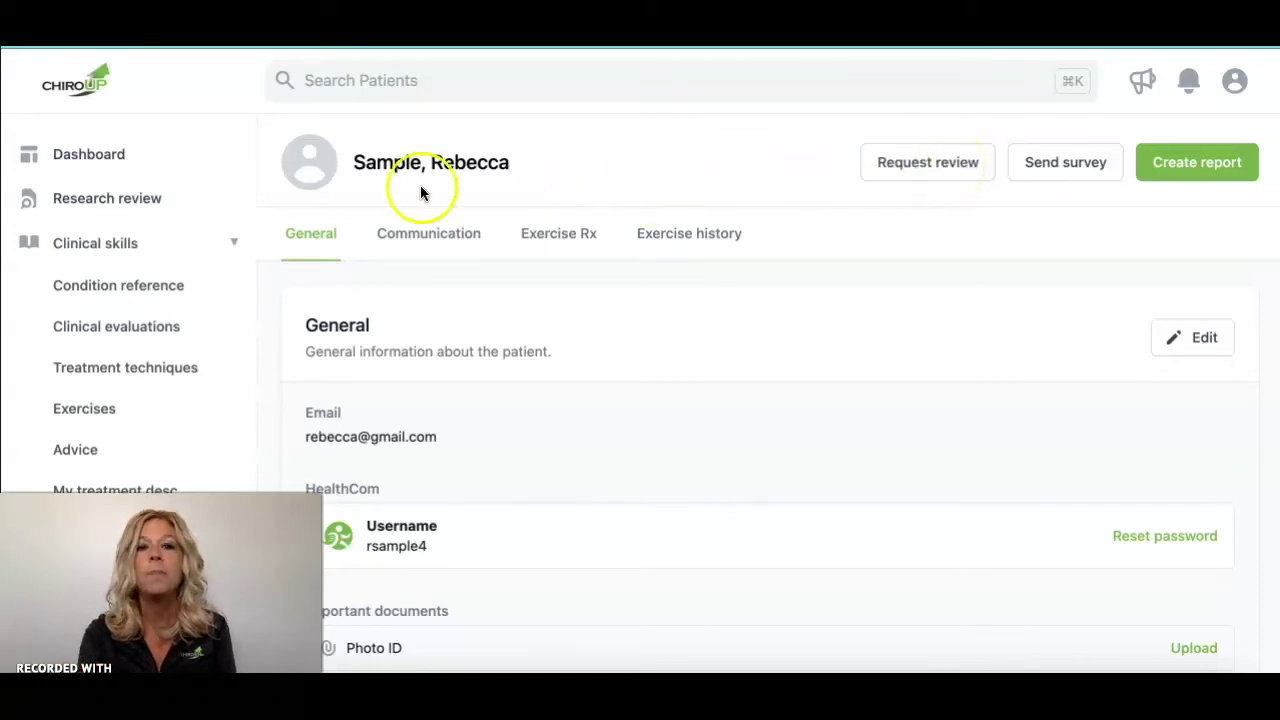
Check the patient's exercise history and the current and upcoming exercise prescriptions.
click(705, 240)
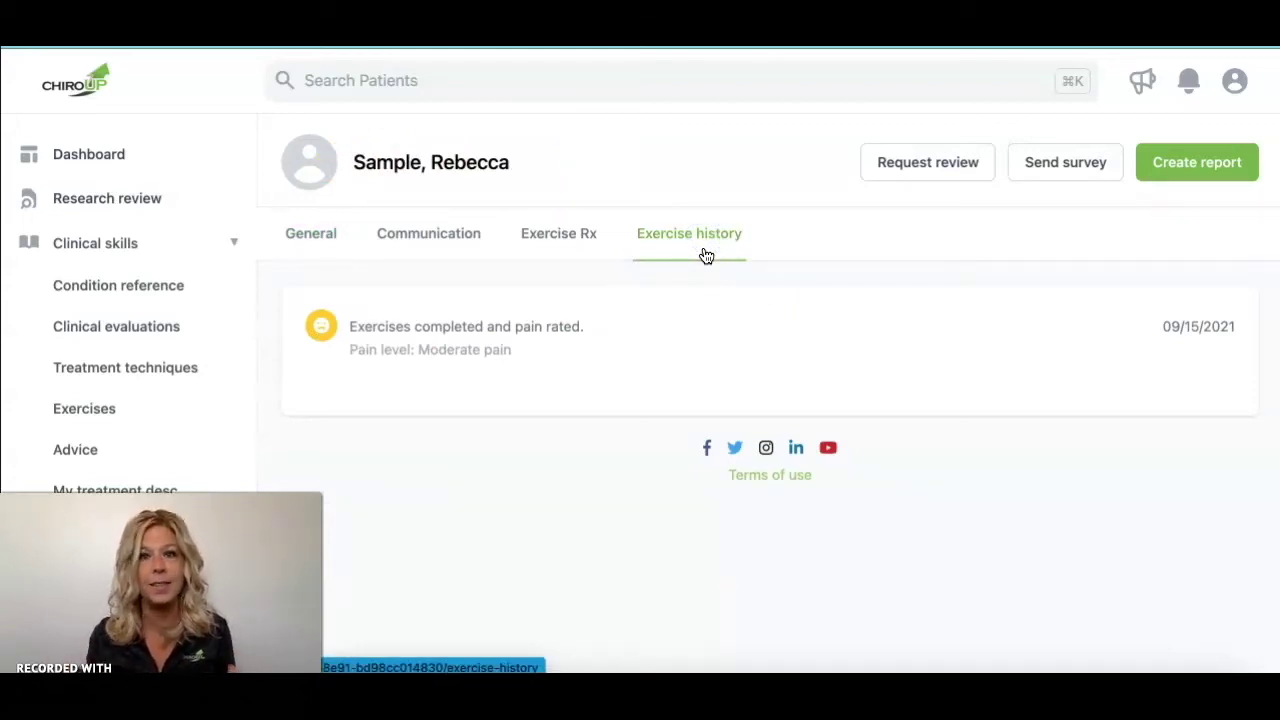
click(540, 228)
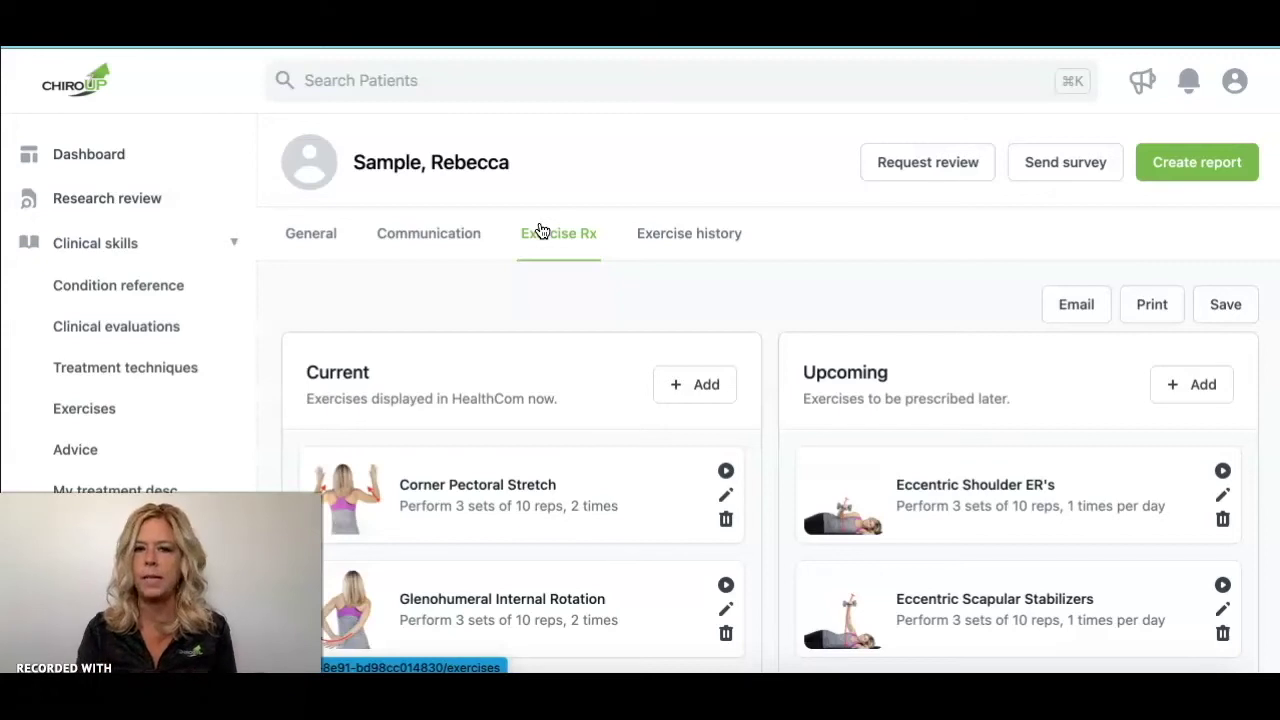
scroll(657, 302, down, 3)
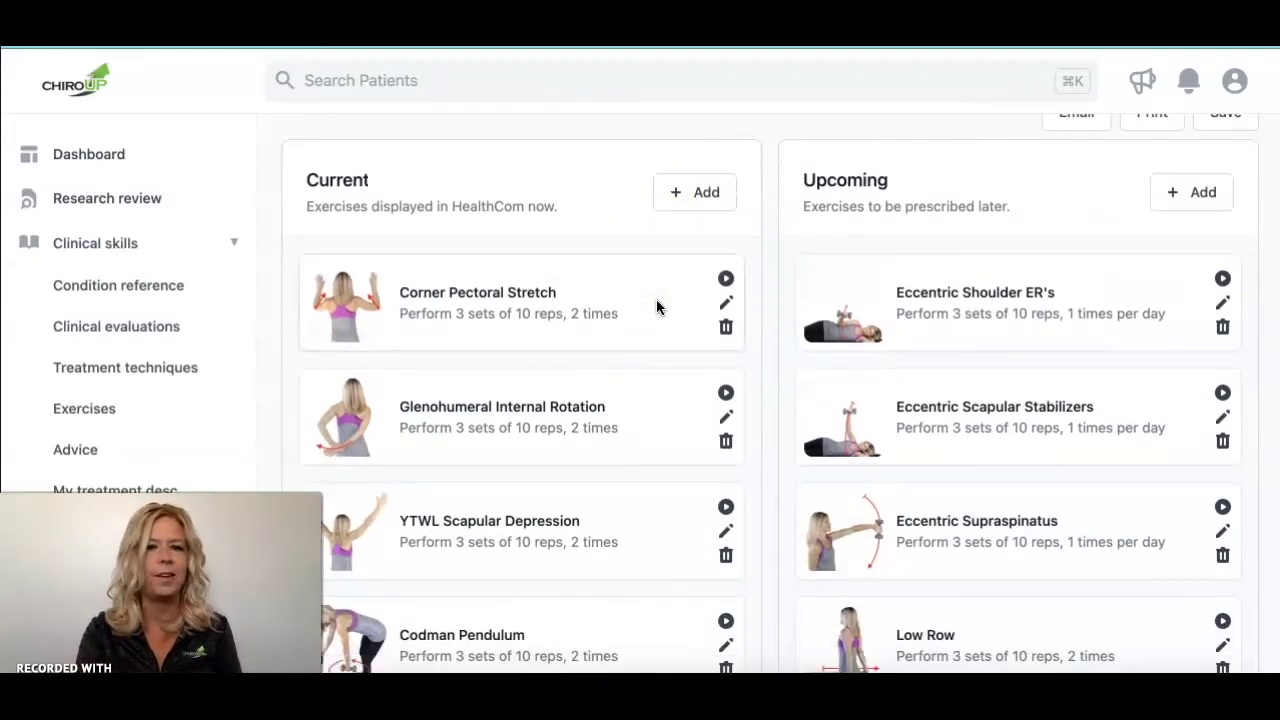
scroll(656, 302, up, 3)
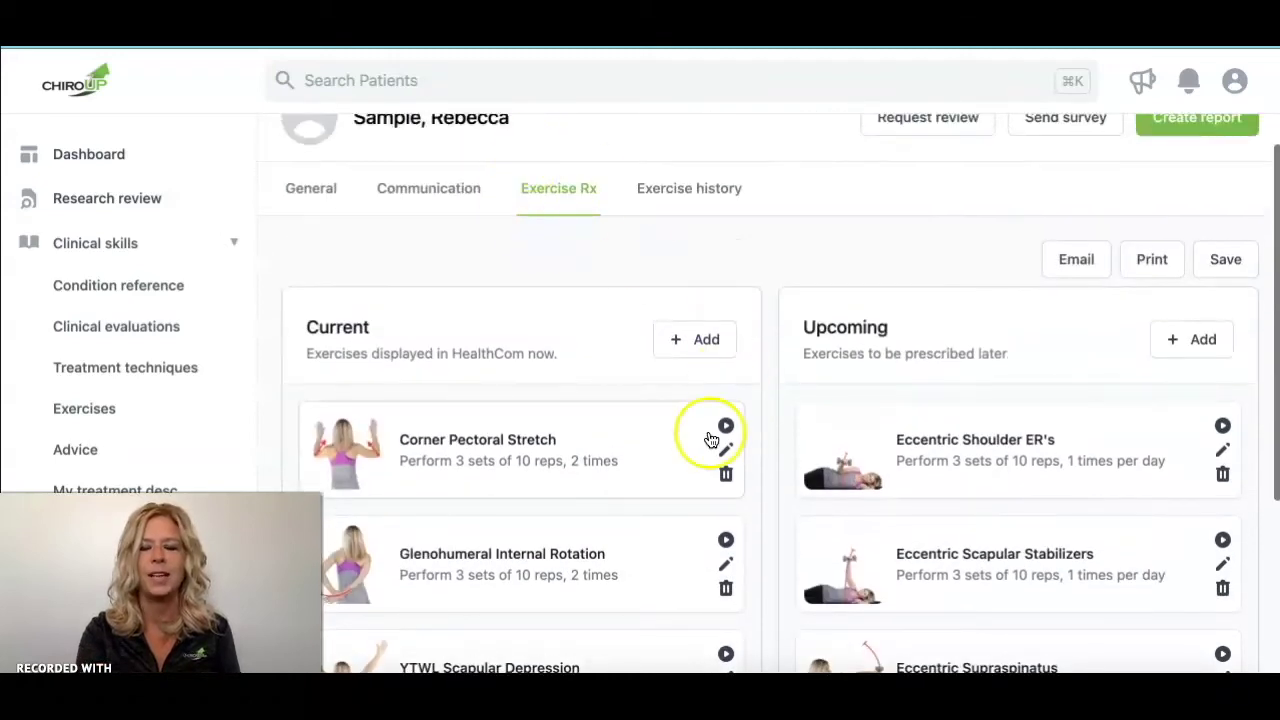
Remove Codman Pendulum from the current exercises and Low Row from the upcoming ones, and save the prescription.
scroll(710, 430, down, 3)
scroll(760, 520, down, 2)
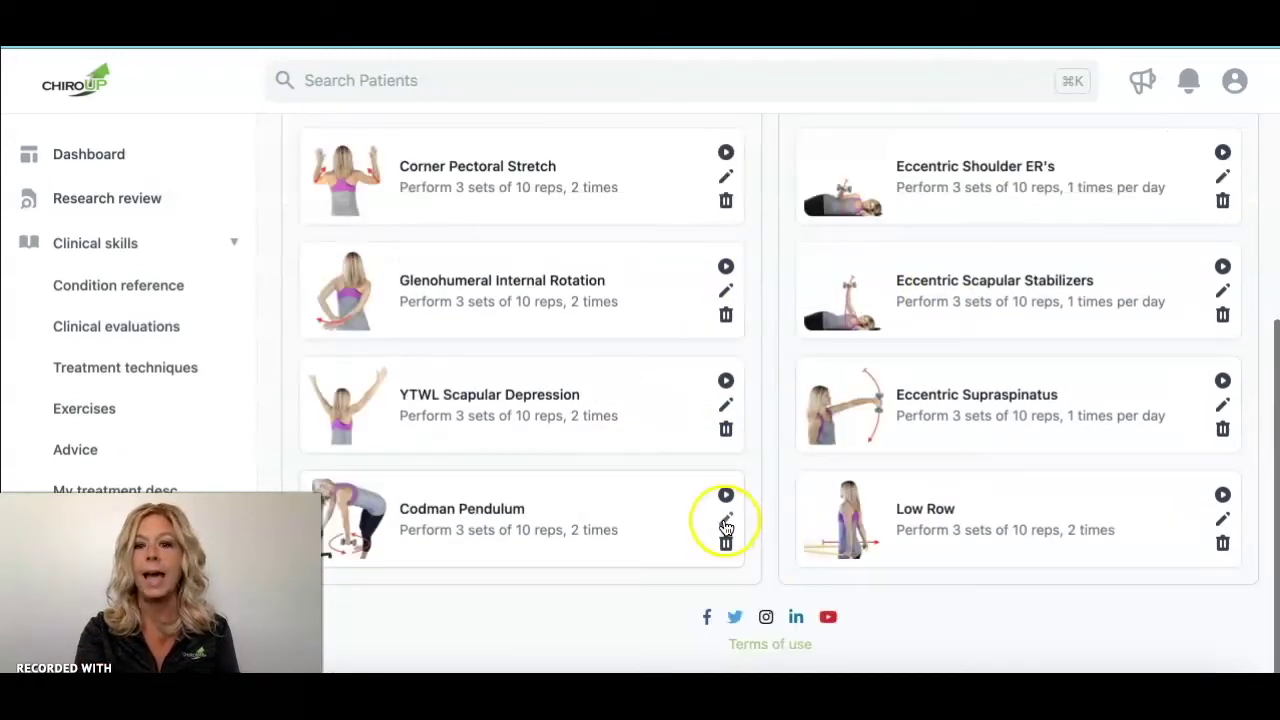
click(725, 541)
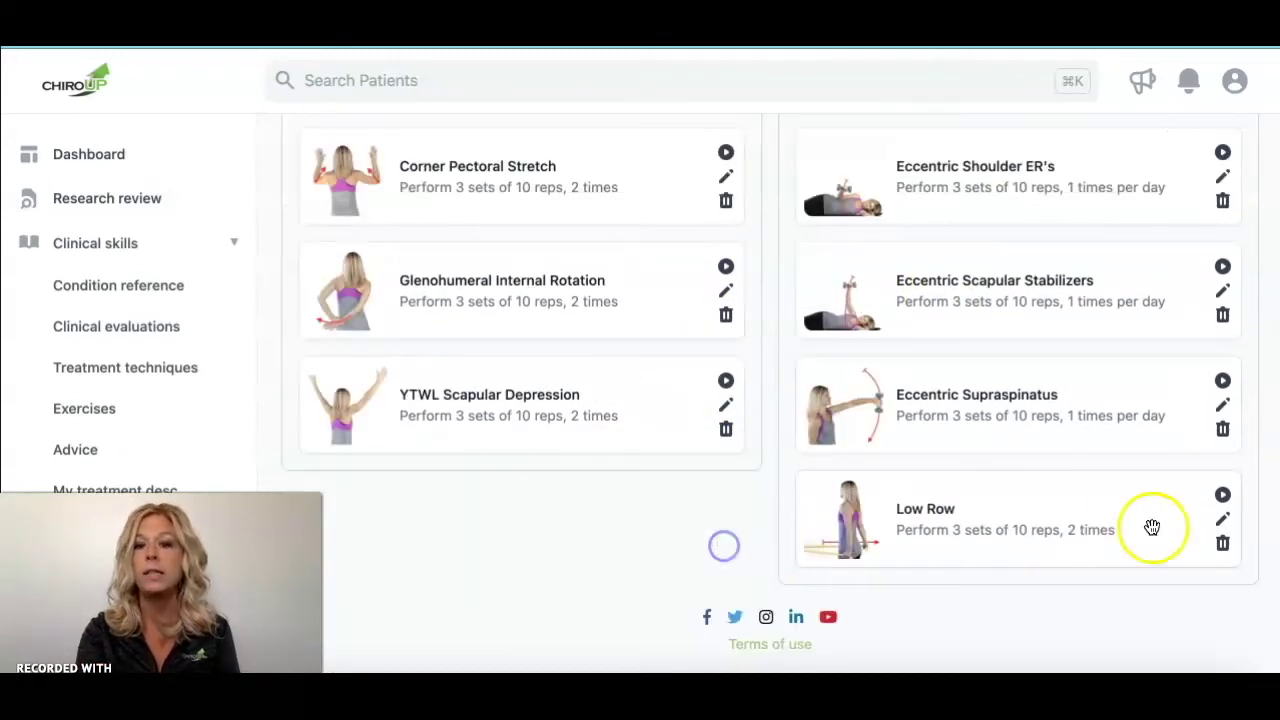
click(1223, 546)
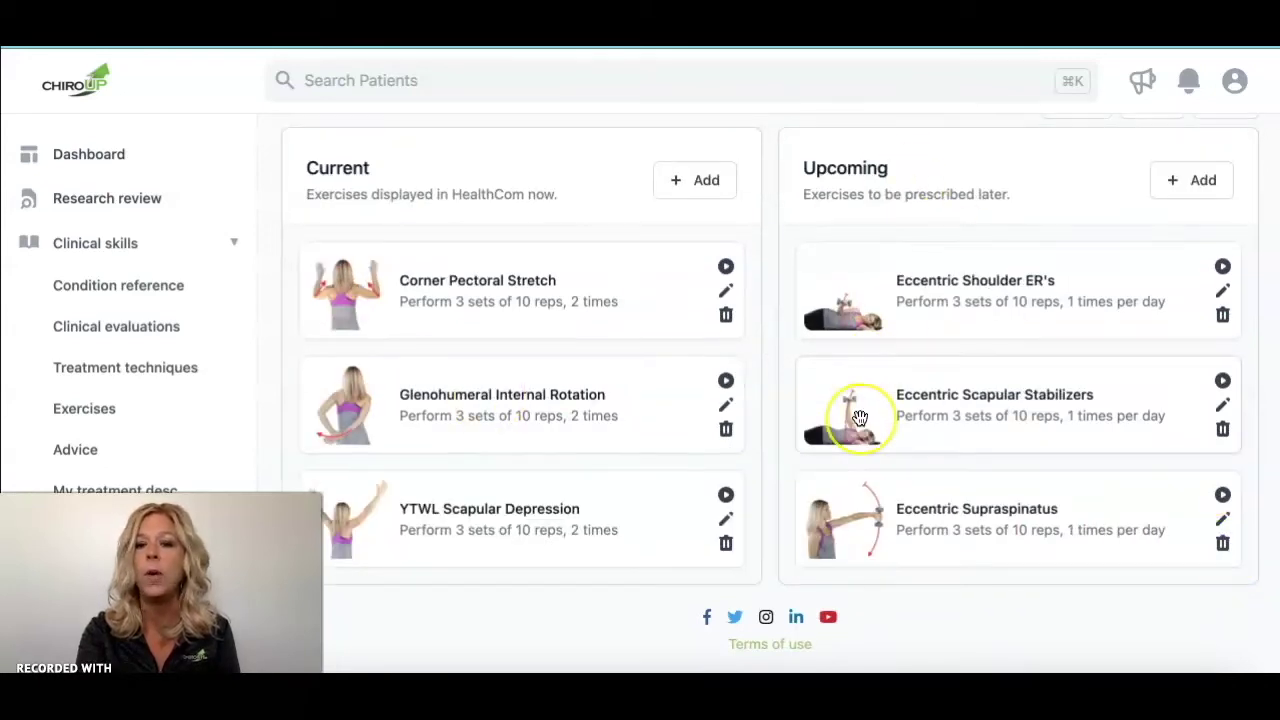
scroll(858, 416, up, 4)
click(1238, 308)
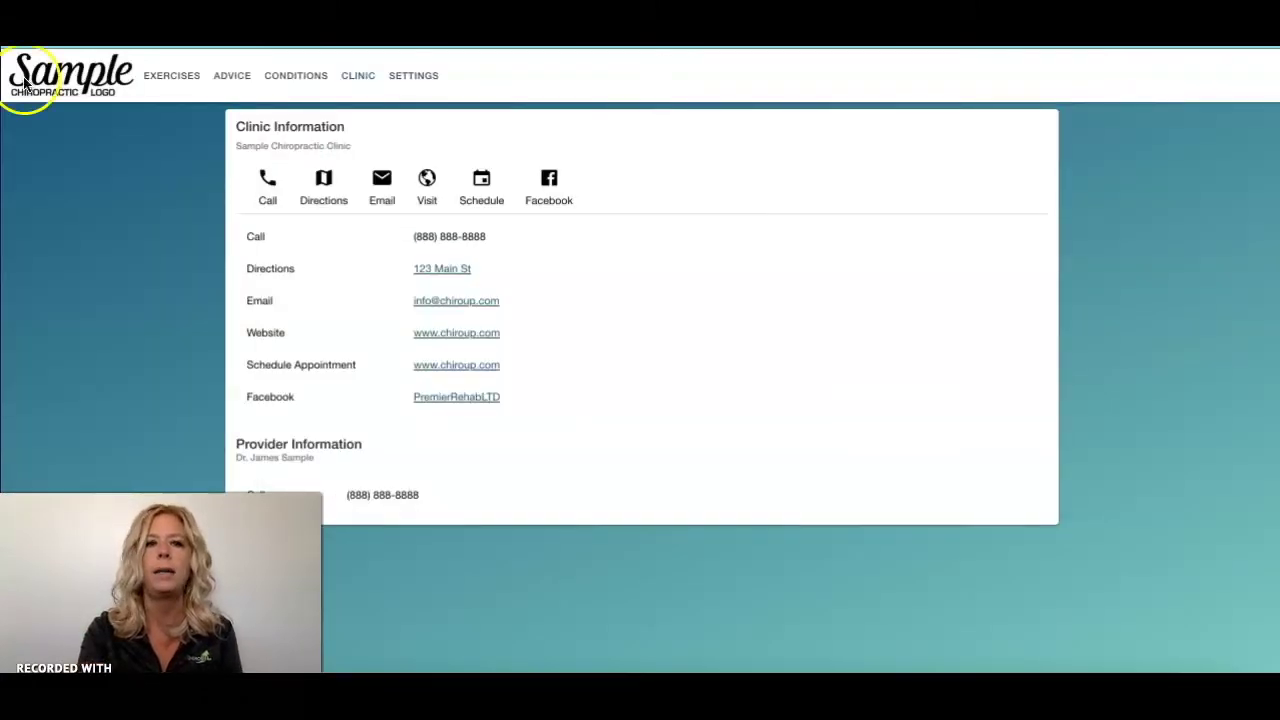
Show the exercise list in the HealthCom patient portal and reload it to check the updated prescription.
click(170, 76)
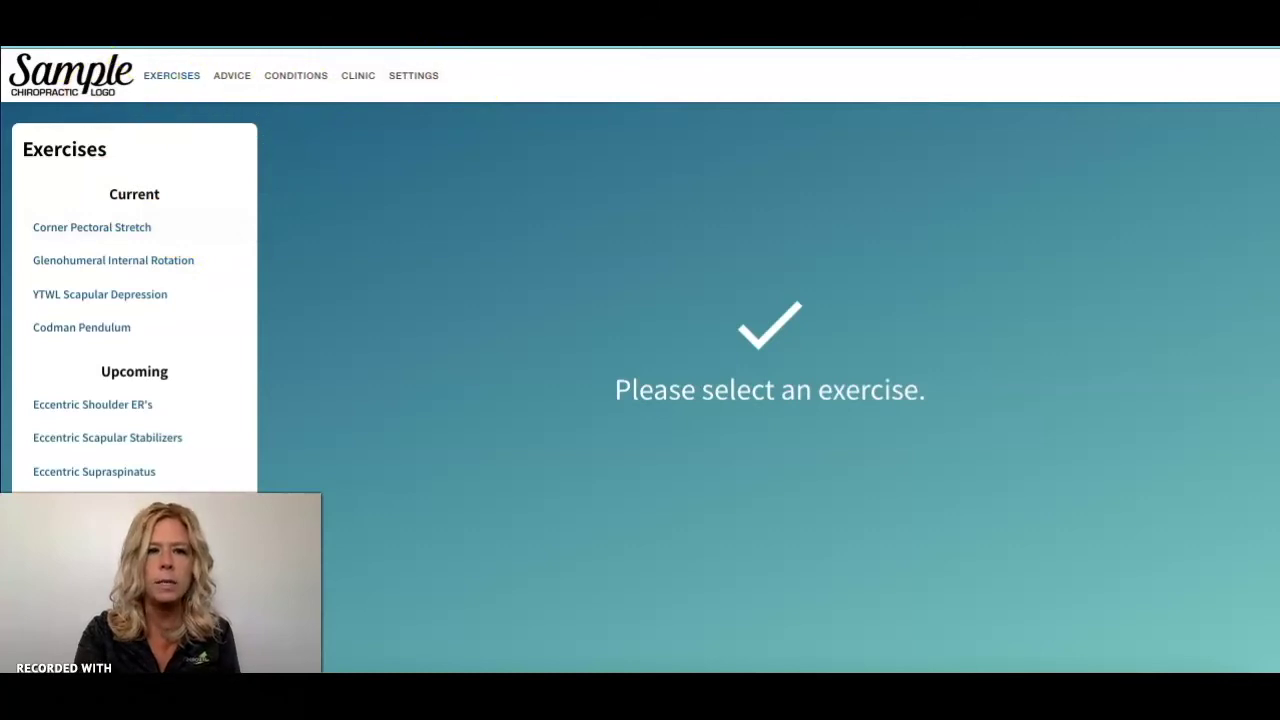
key(F11)
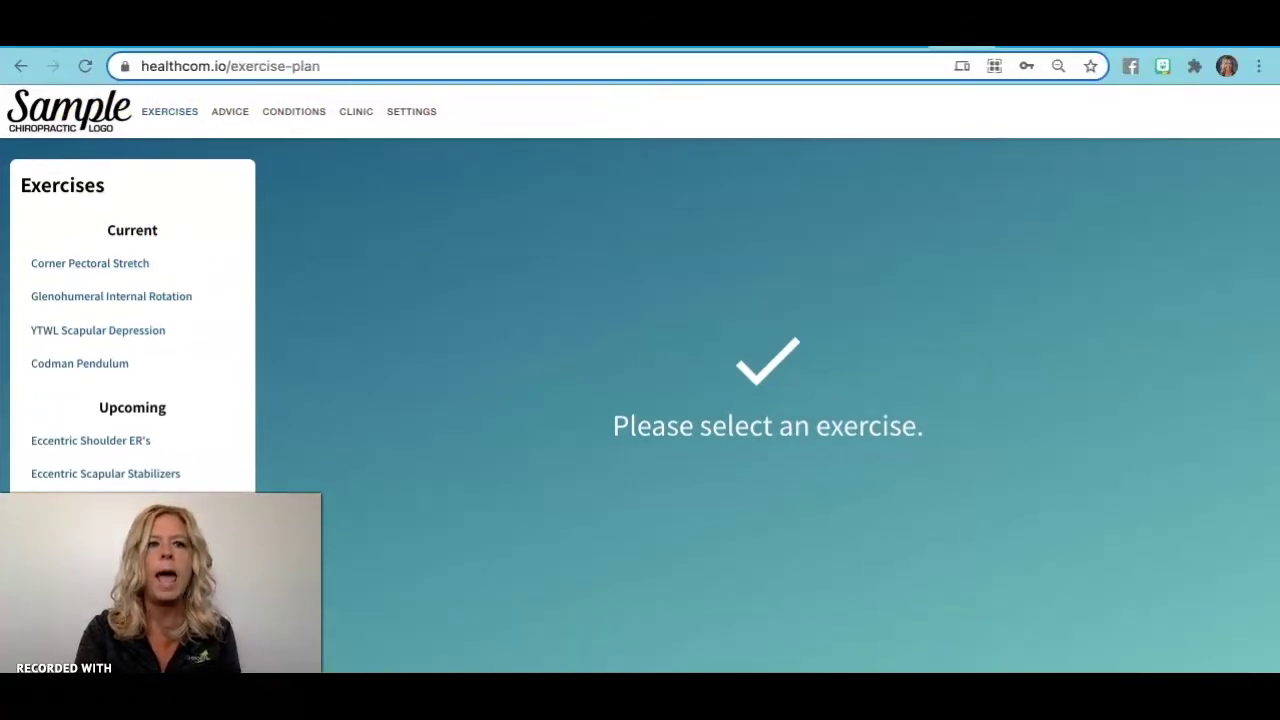
click(78, 73)
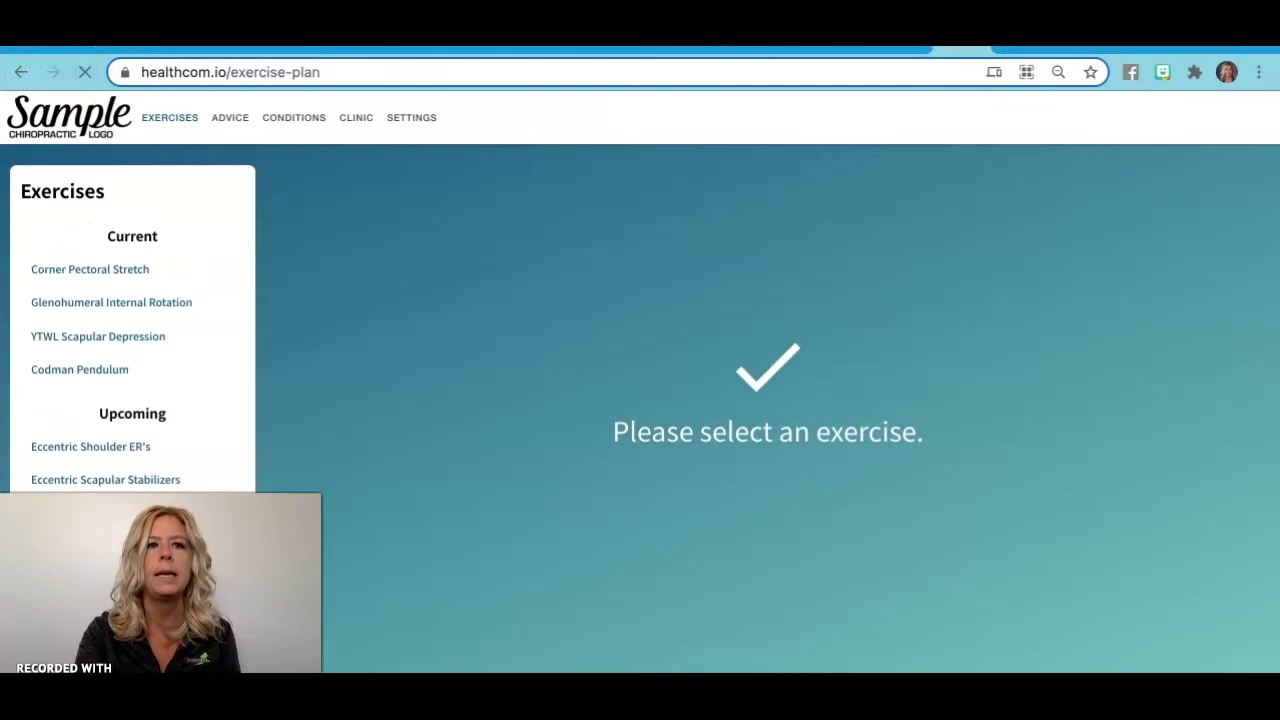
key(F11)
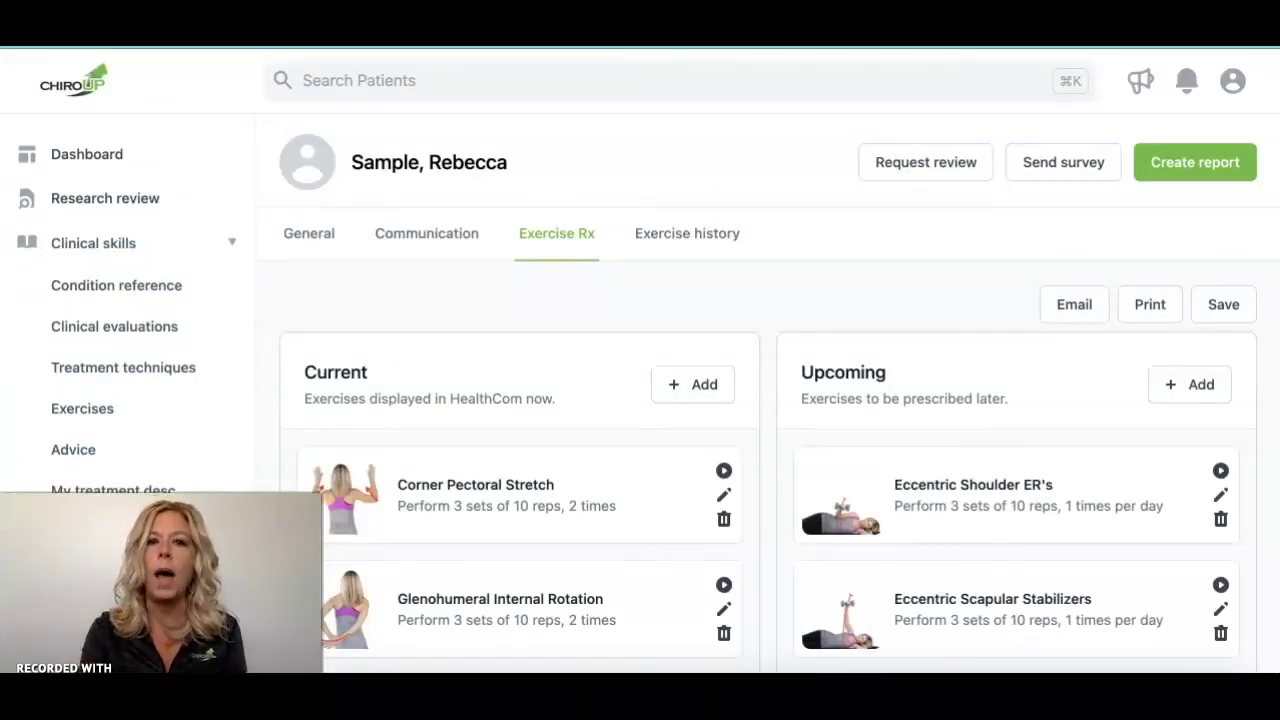
From the patient's communication records in ChiroUp, start a release report for the Rotator Cuff Strain/Tendinopathy condition report.
click(426, 233)
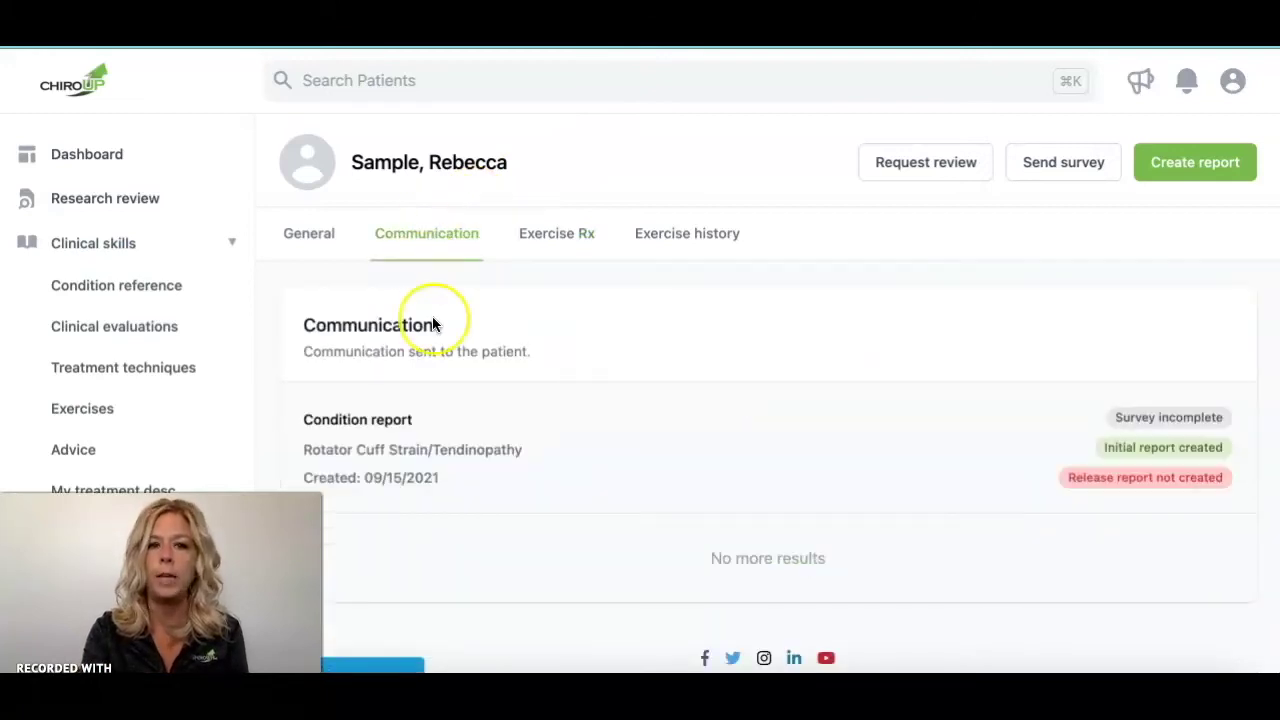
scroll(434, 323, down, 1)
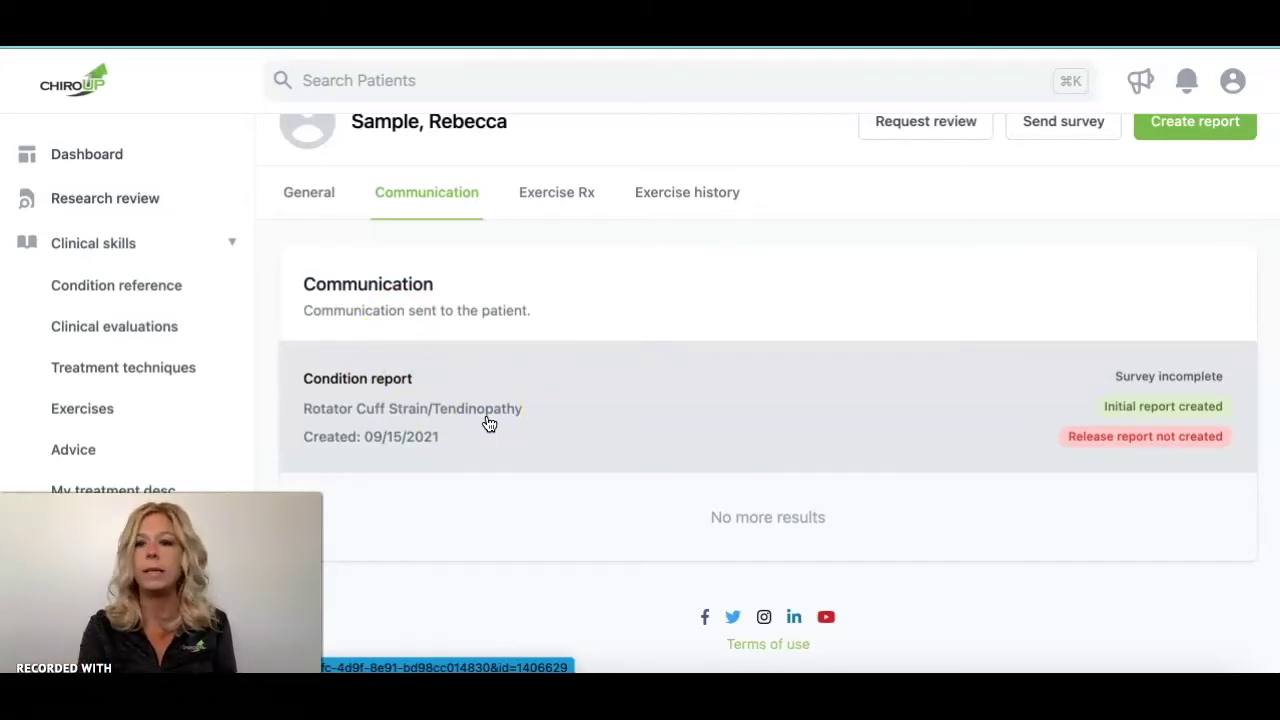
click(1143, 440)
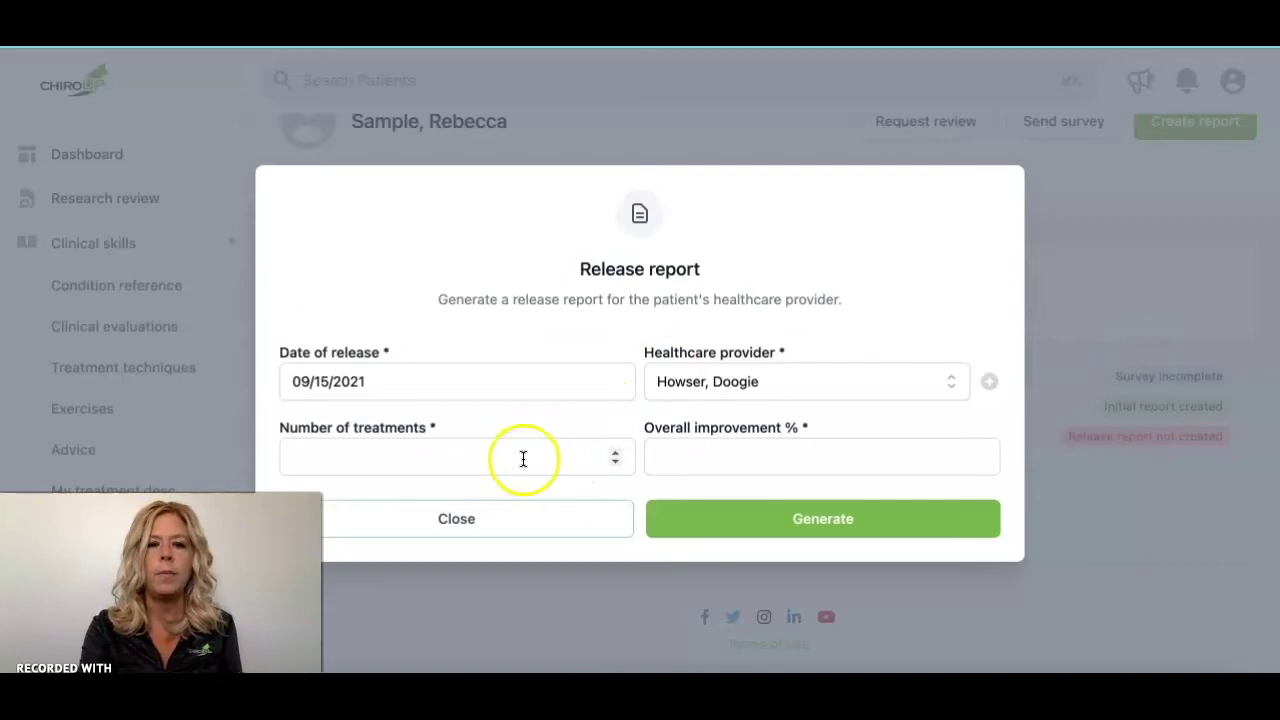
Generate the release report letter with 6 treatments and 90% overall improvement.
click(612, 456)
text(2)
click(613, 452)
click(613, 452)
click(613, 452)
click(613, 452)
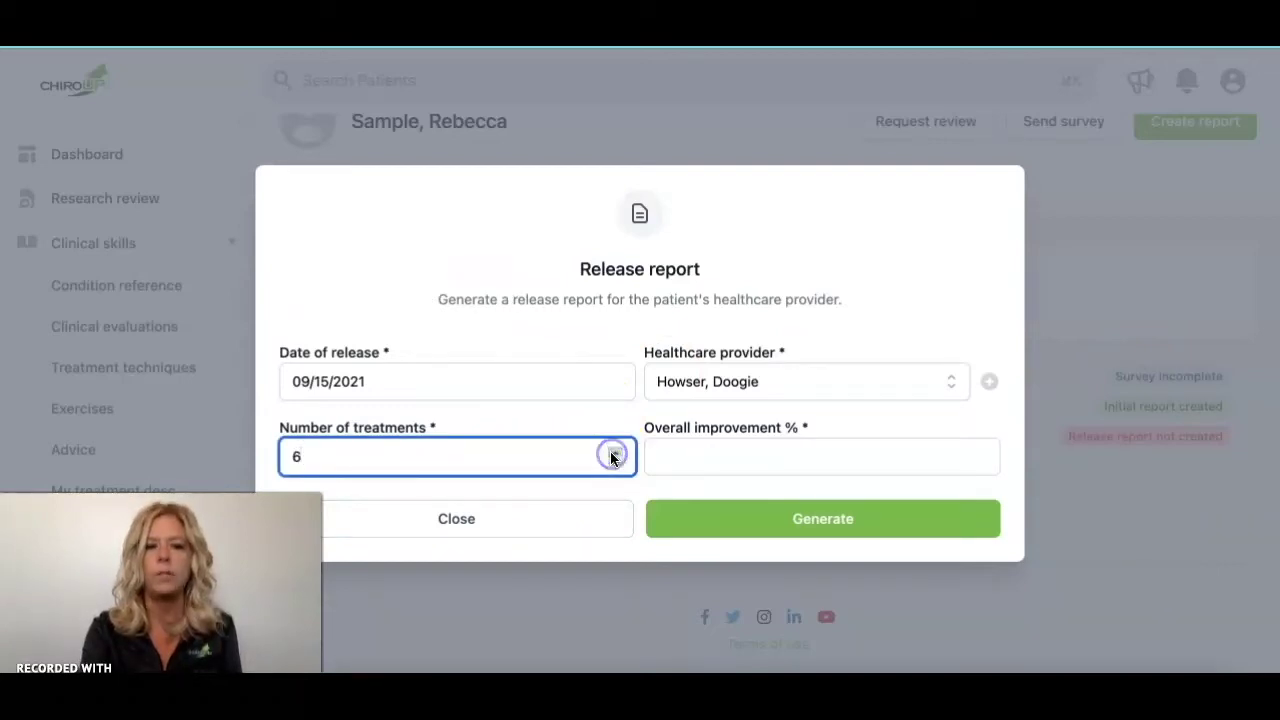
click(676, 456)
text(90)
click(869, 515)
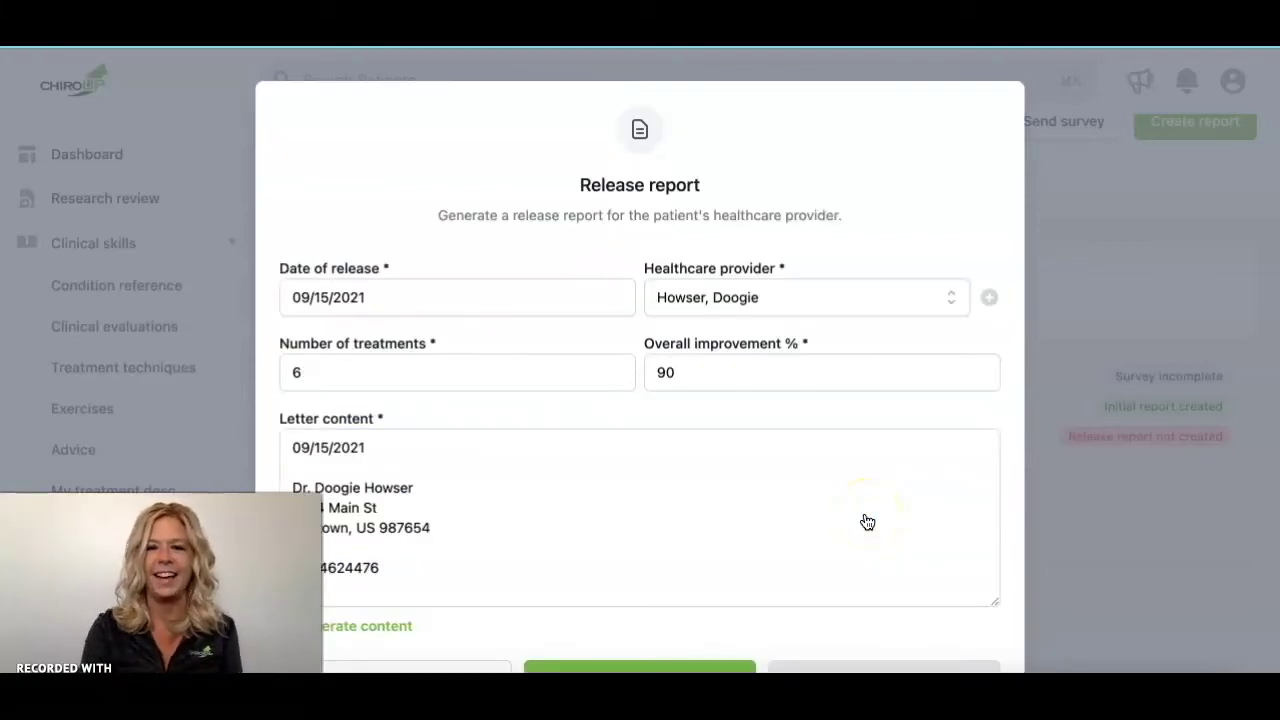
Read through the generated release letter, including its treatment count and improvement paragraph, and close the report without saving.
scroll(867, 522, down, 6)
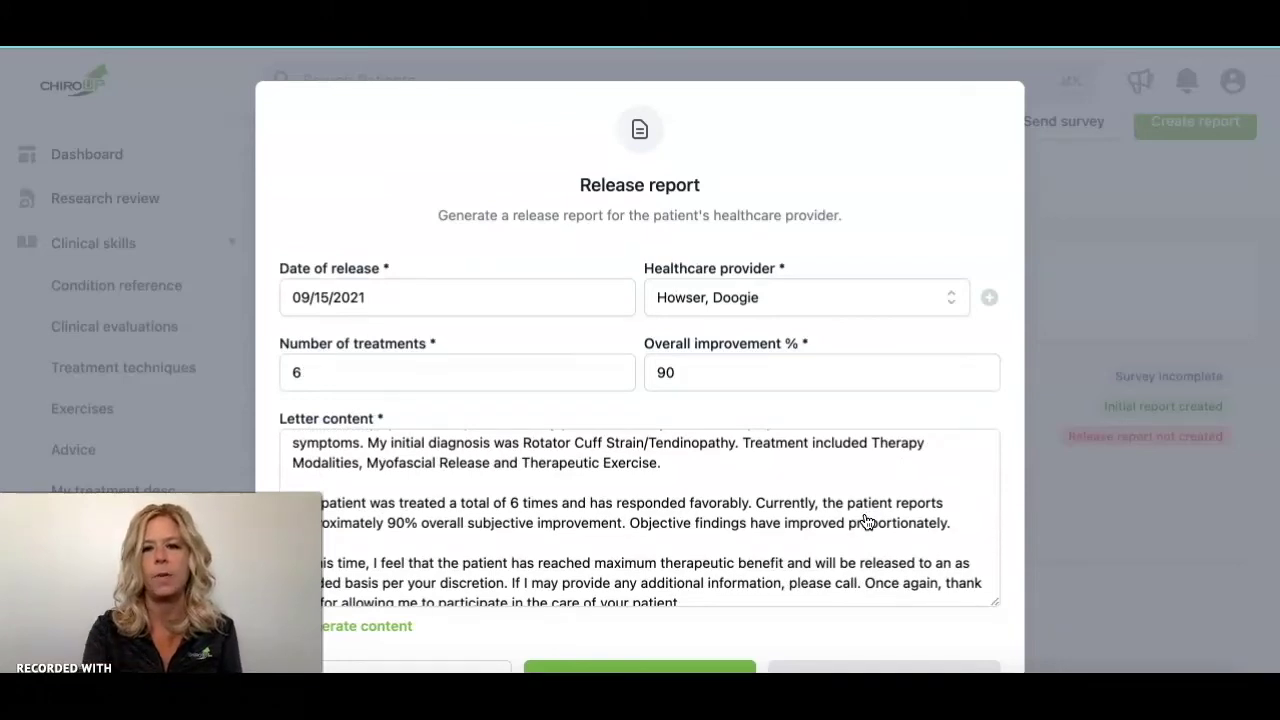
scroll(867, 522, down, 5)
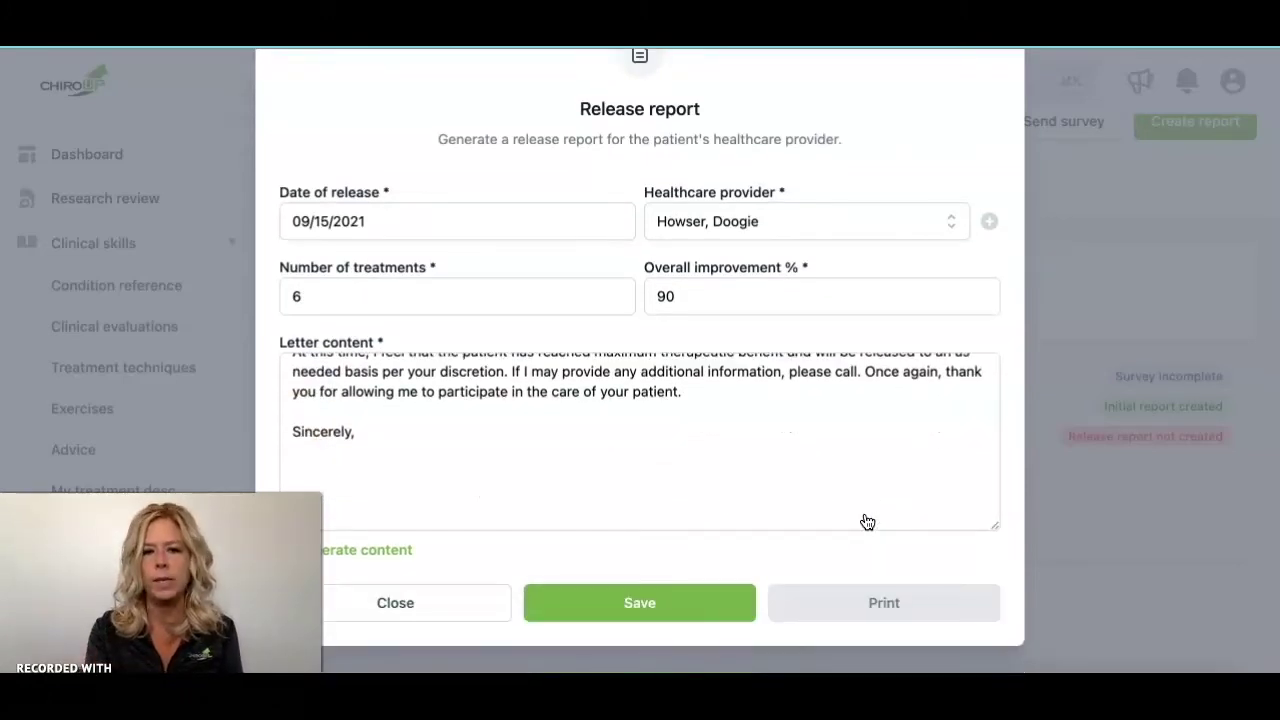
click(740, 401)
scroll(740, 401, up, 1)
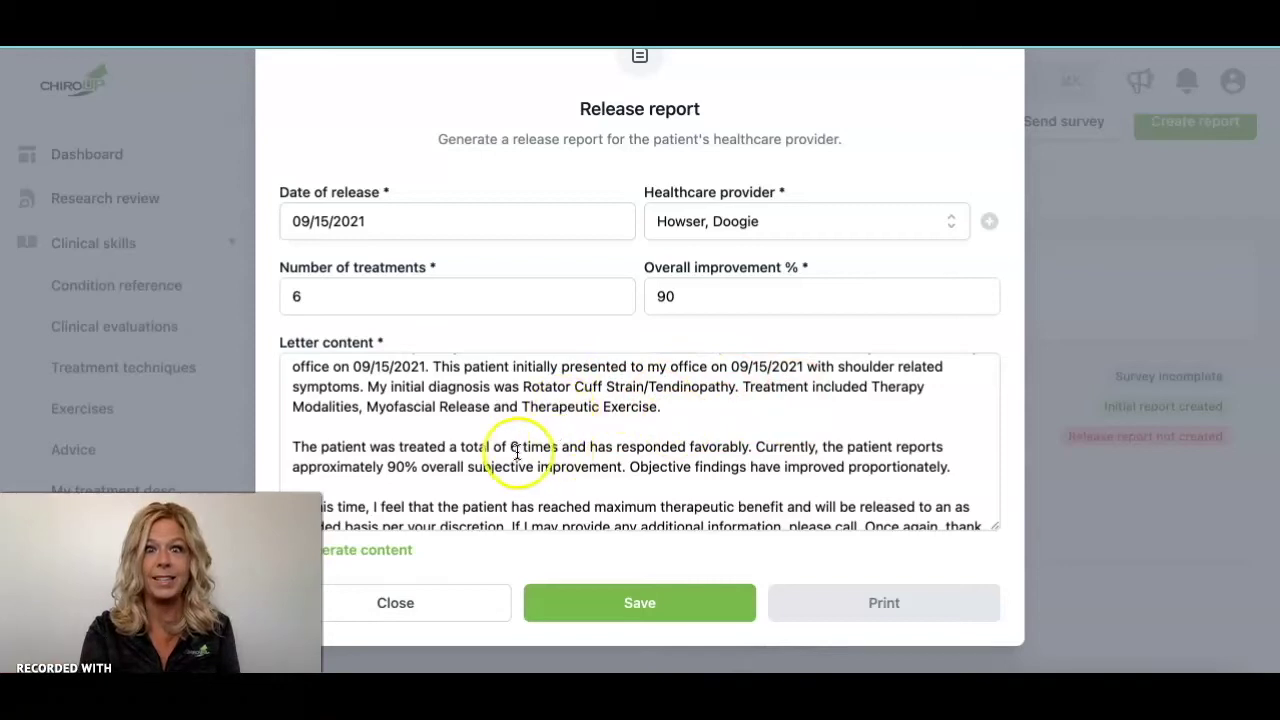
drag(488, 446, 659, 460)
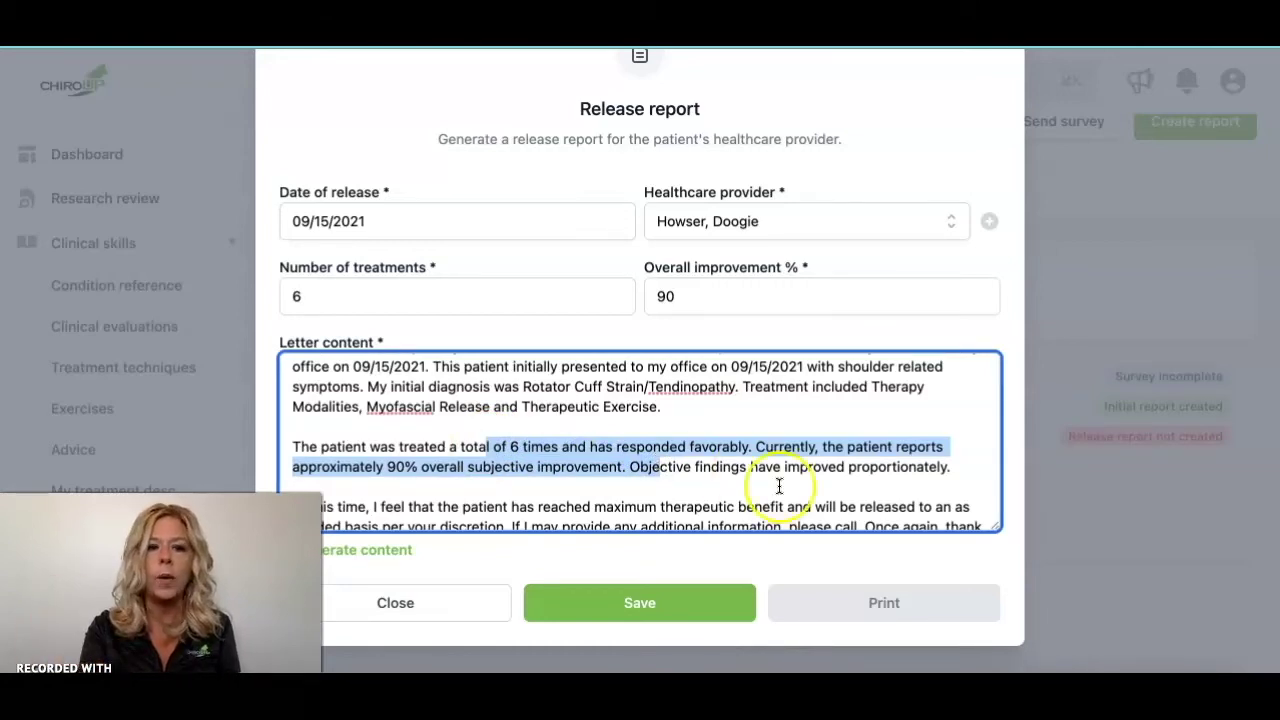
click(417, 610)
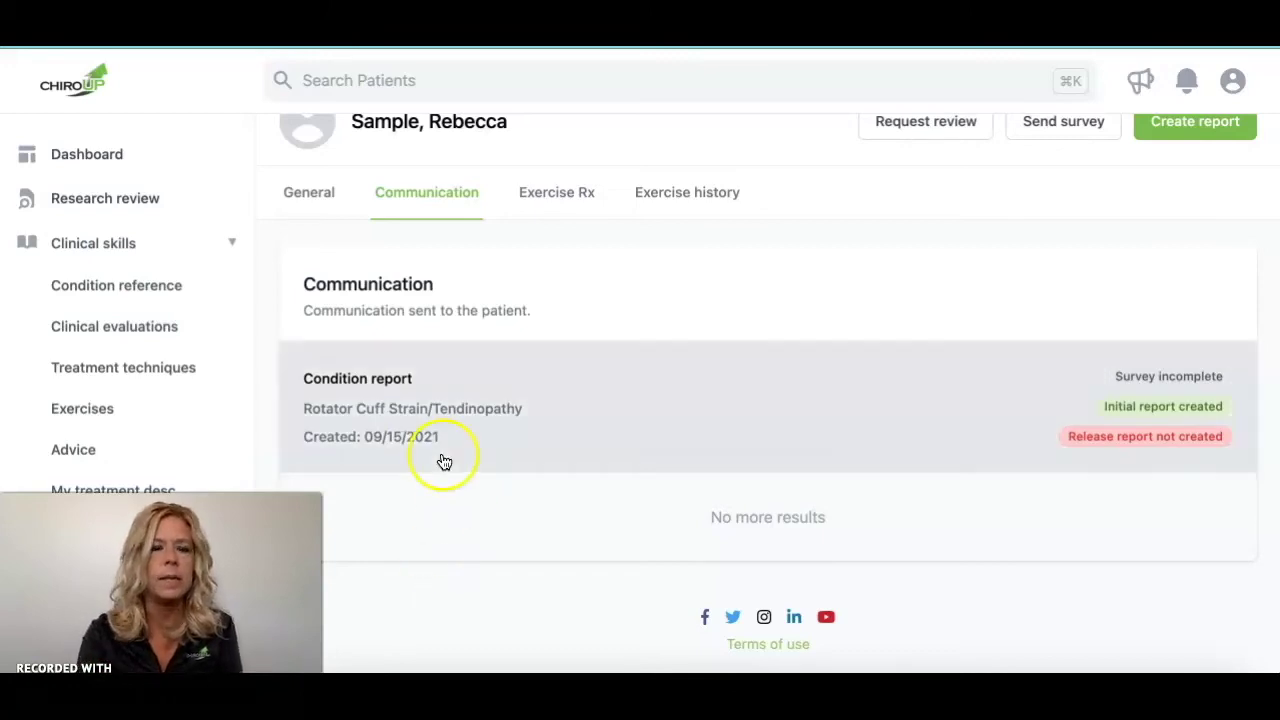
Open the Adhesive Capsulitis entry in the condition reference and look over its exercises, evaluations and management techniques.
click(30, 30)
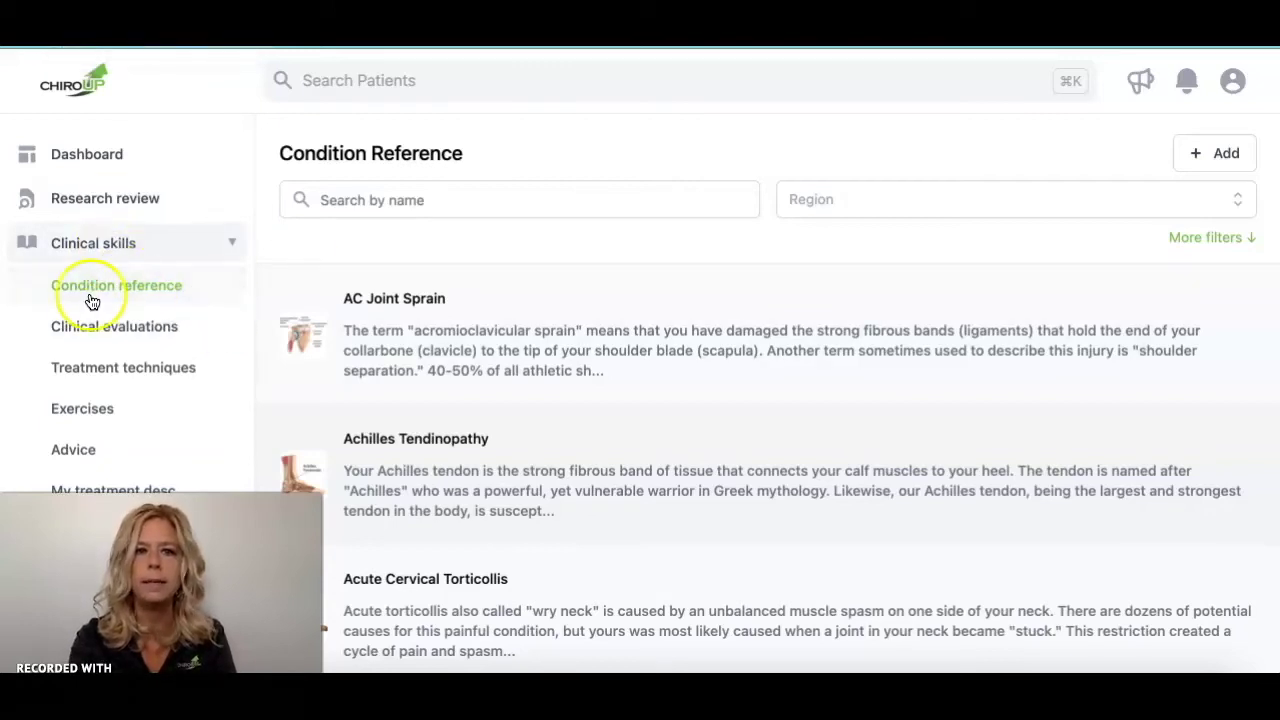
scroll(640, 443, down, 4)
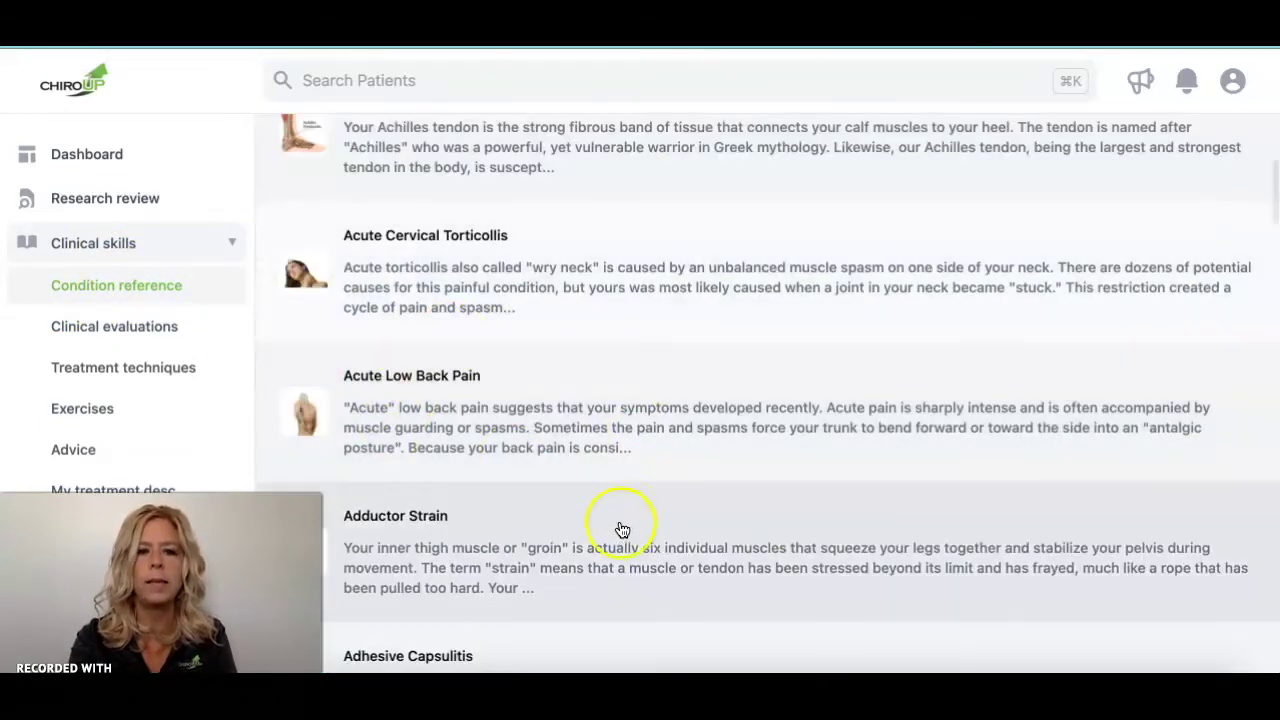
scroll(620, 528, down, 2)
scroll(500, 480, down, 1)
click(478, 443)
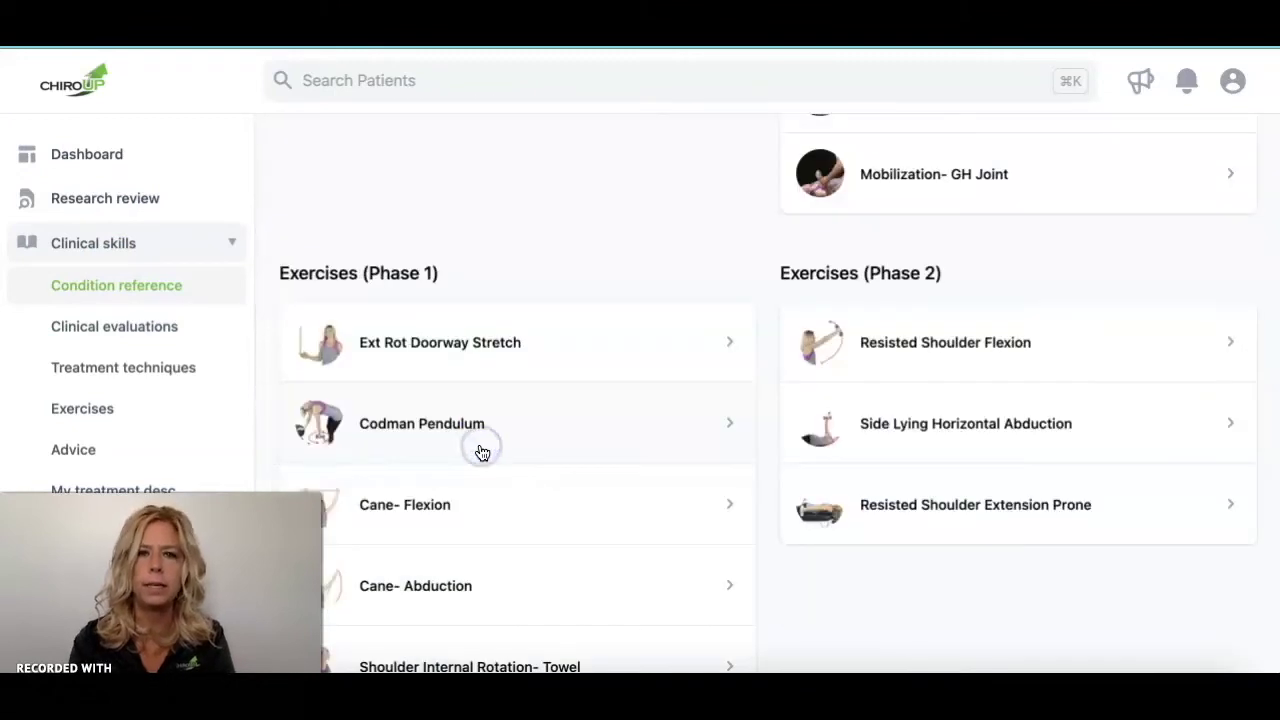
scroll(480, 452, up, 6)
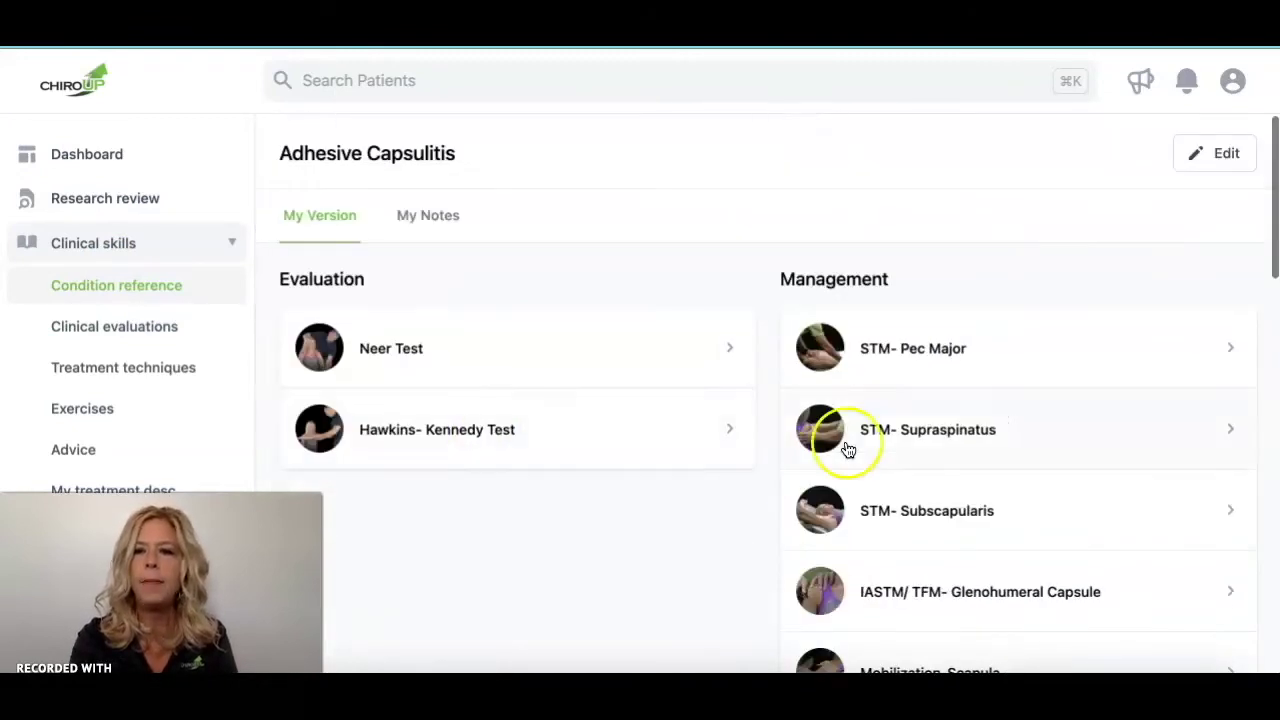
Open the Adhesive Capsulitis condition for editing and examine its general details and description text.
click(1228, 155)
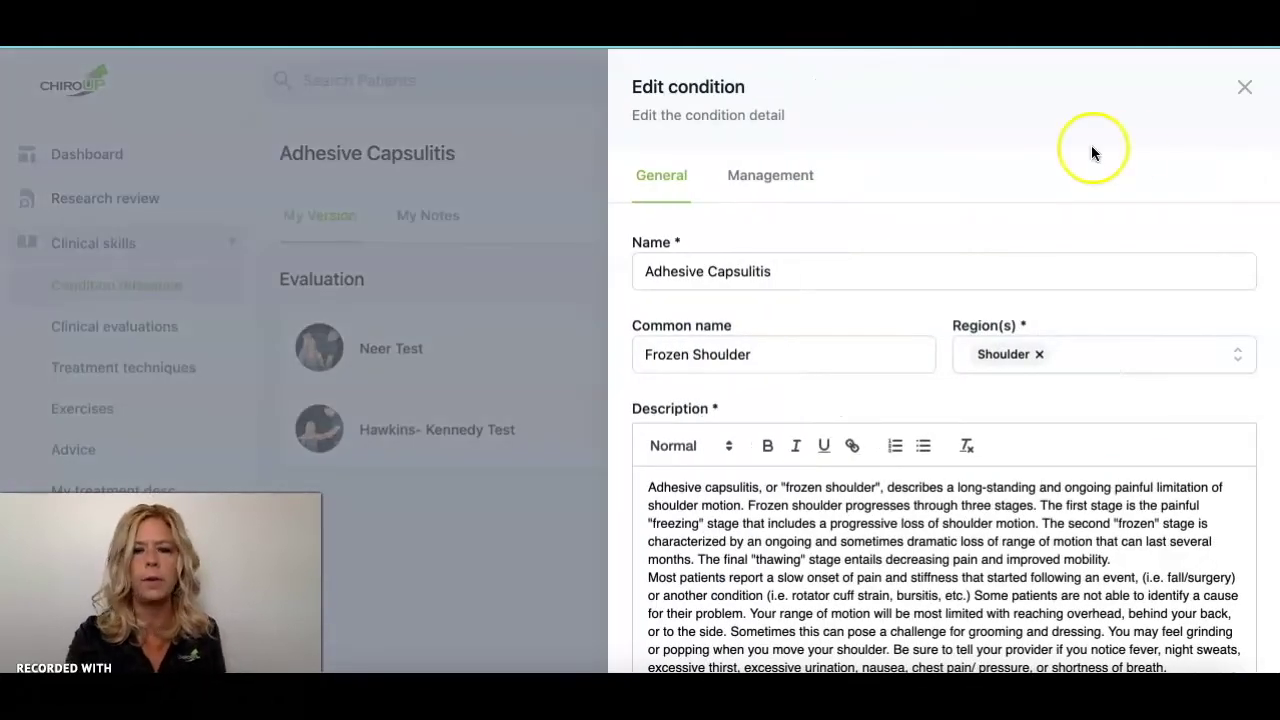
scroll(857, 560, down, 3)
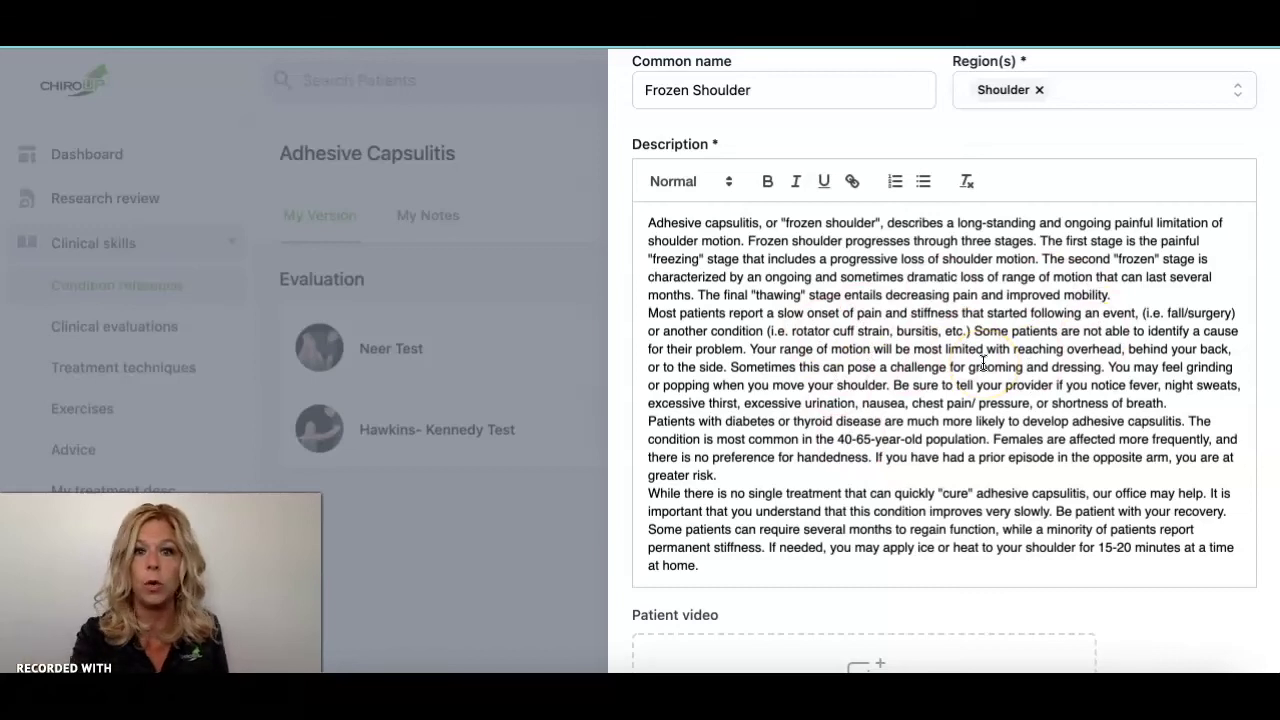
drag(913, 349, 1055, 367)
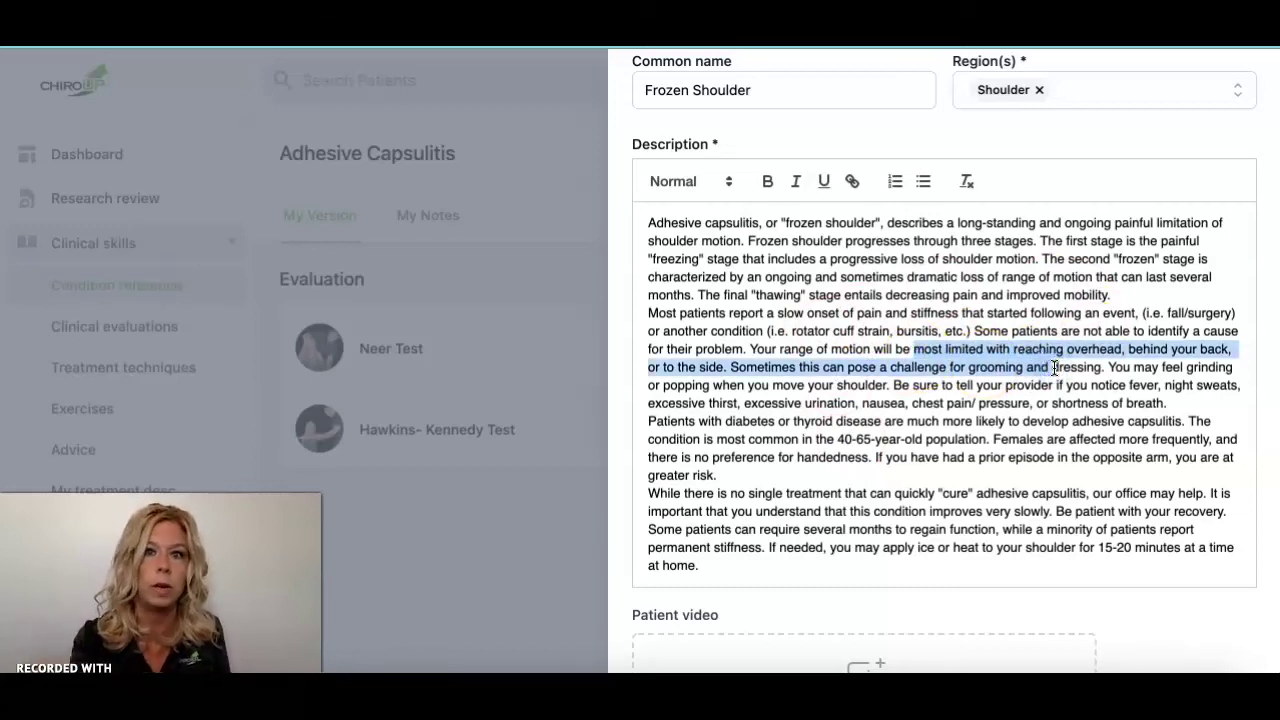
scroll(1052, 366, up, 3)
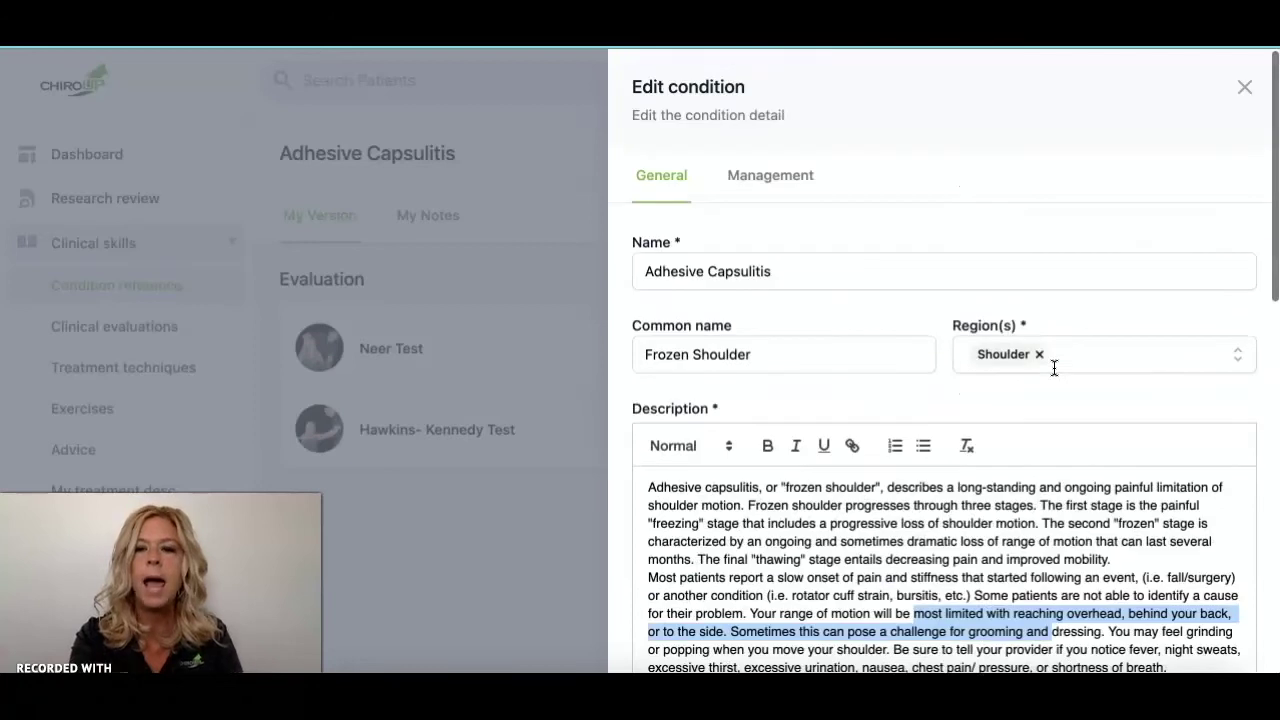
In the condition's management settings, replace Therapy Modalities with Acupuncture under My Treatment Descriptions.
click(776, 178)
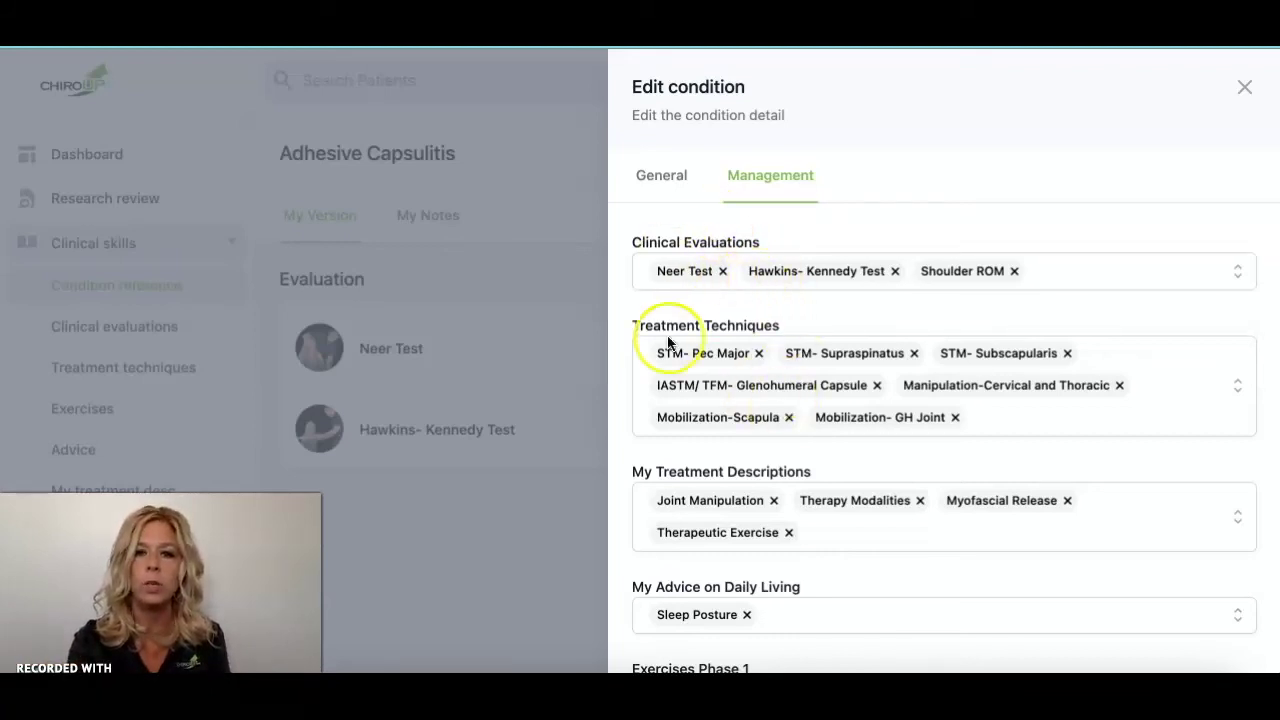
scroll(745, 405, down, 5)
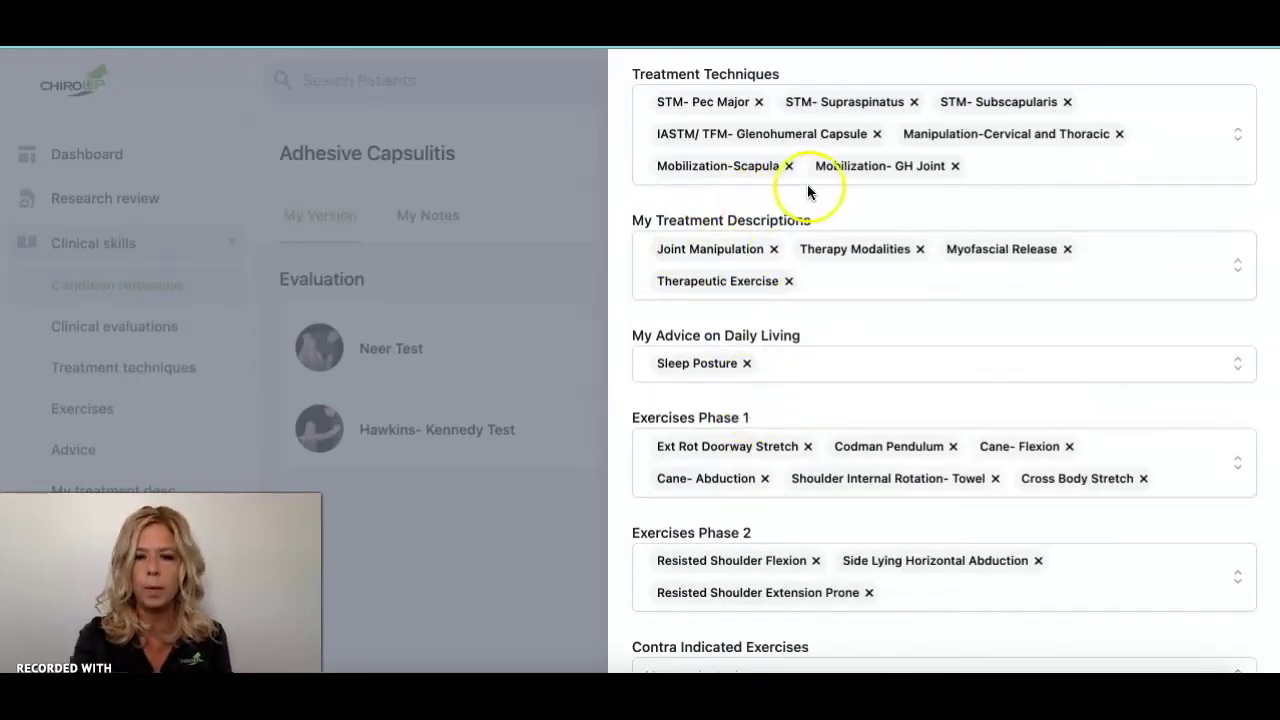
scroll(855, 415, down, 3)
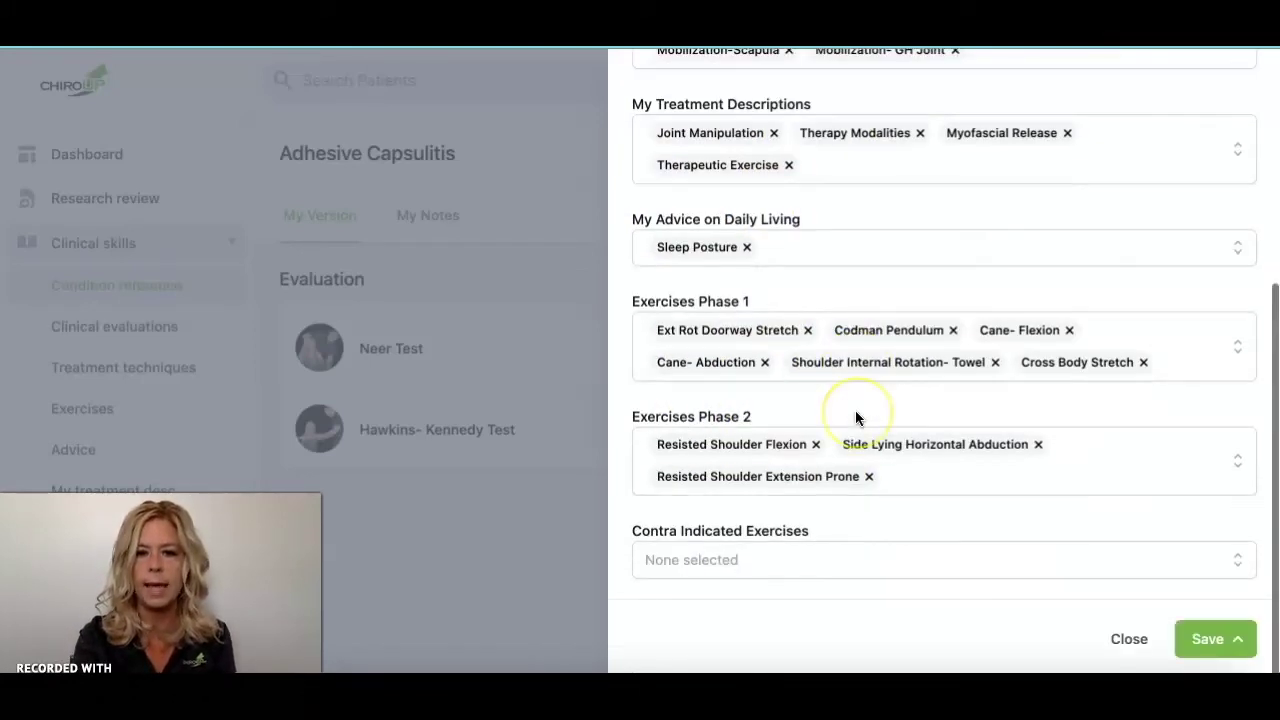
scroll(855, 418, up, 3)
scroll(857, 312, up, 2)
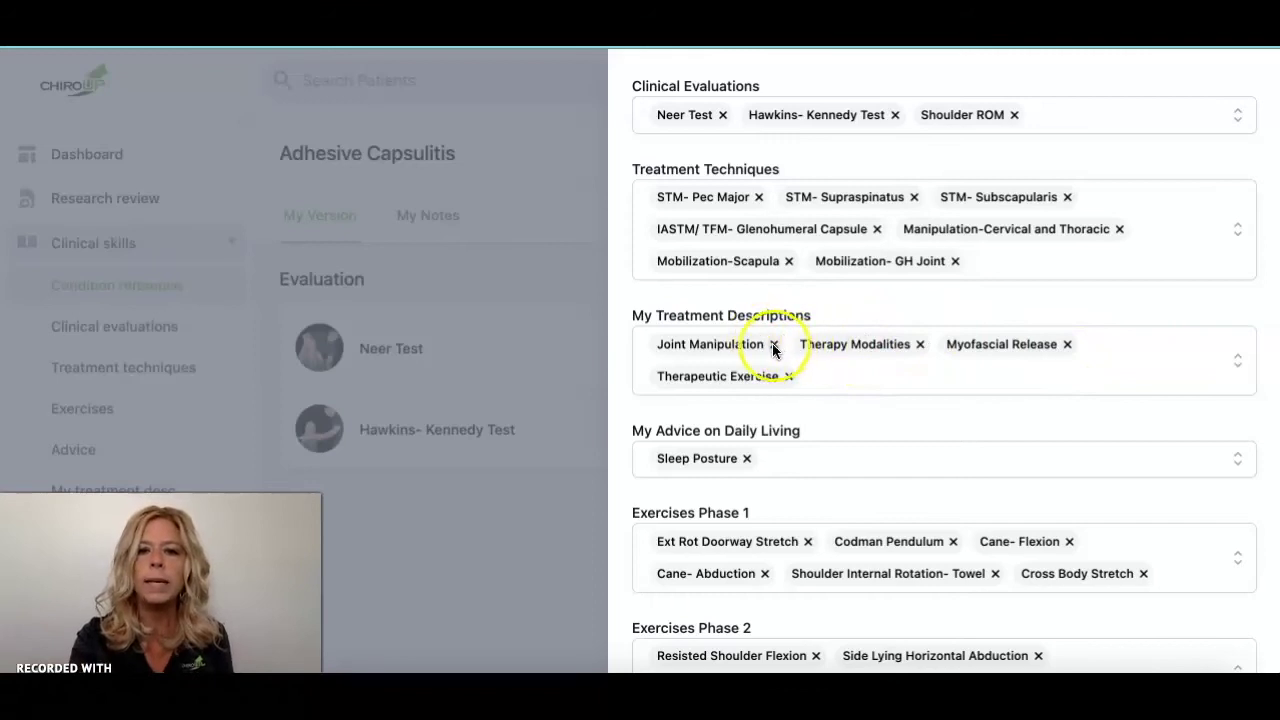
click(920, 345)
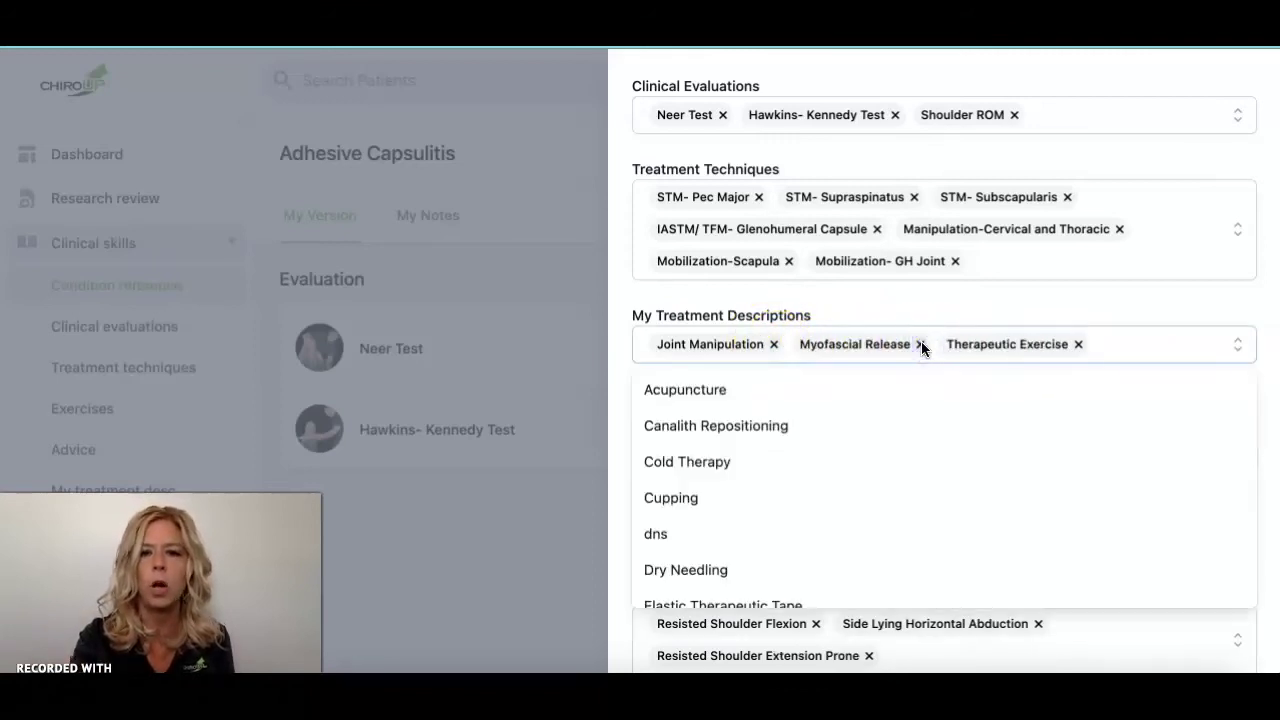
click(688, 390)
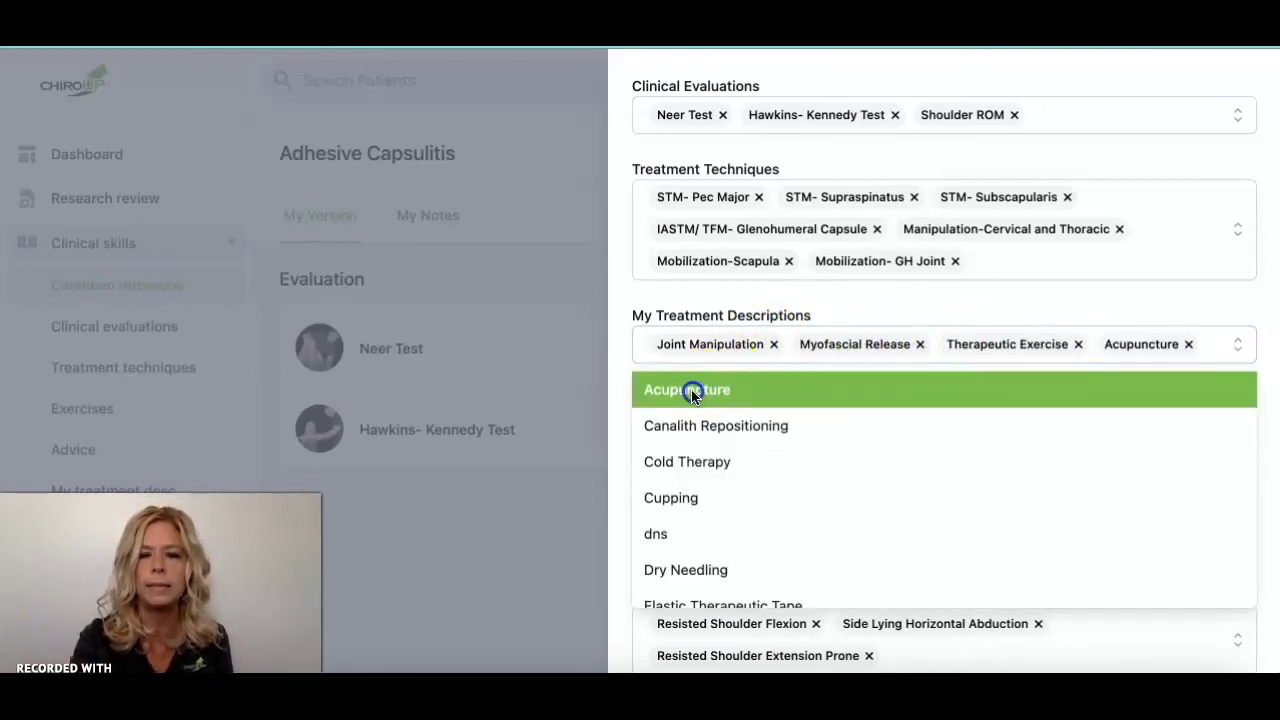
click(615, 291)
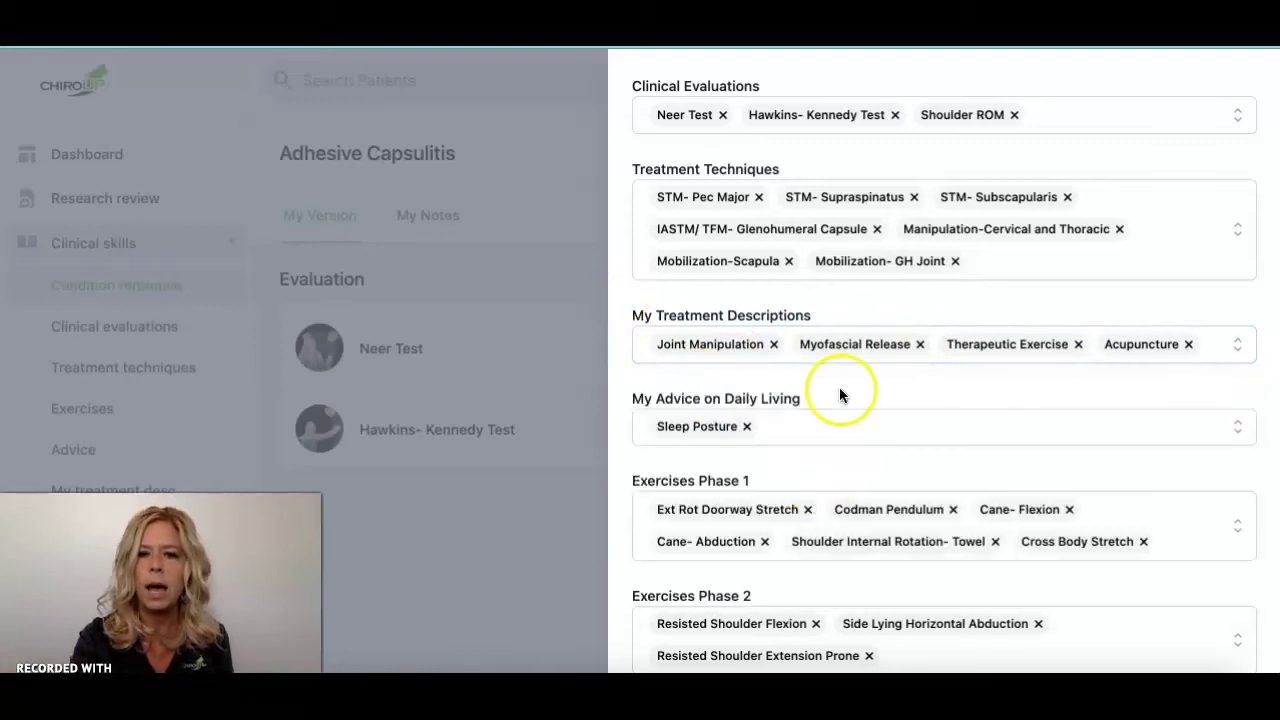
Add Arising From a Chair to the condition's My Advice on Daily Living.
scroll(860, 370, down, 2)
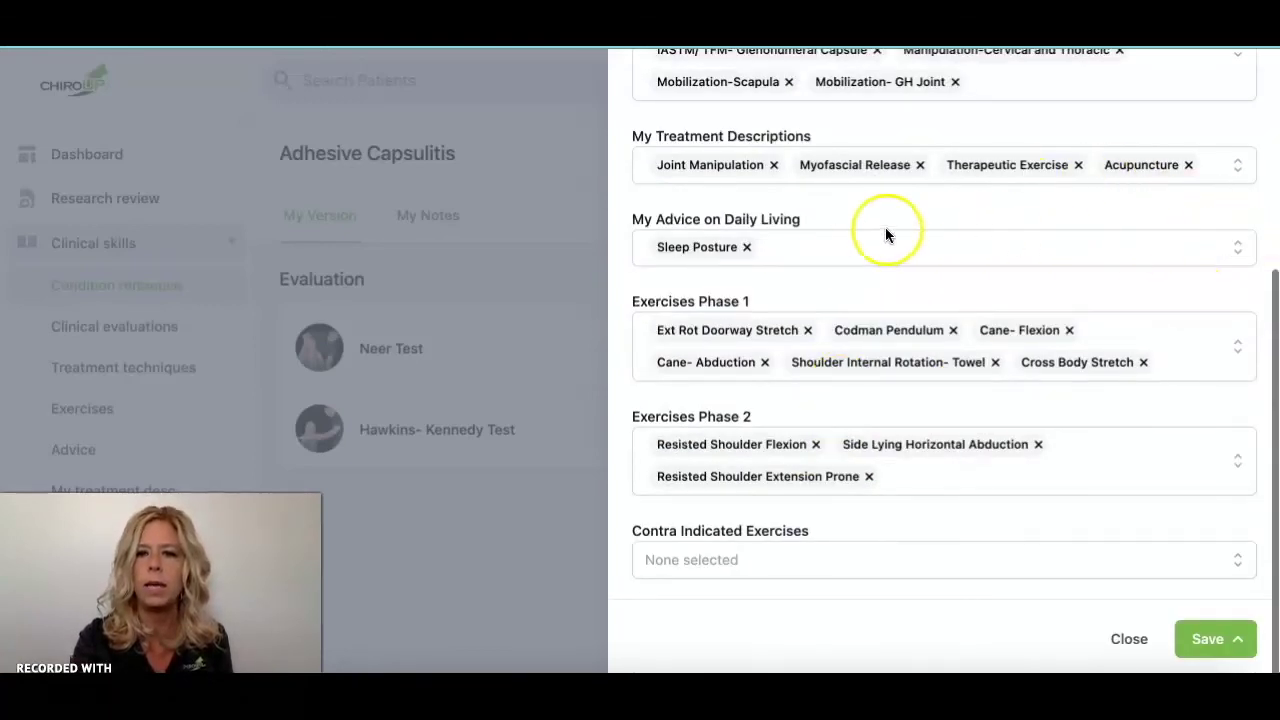
click(1236, 249)
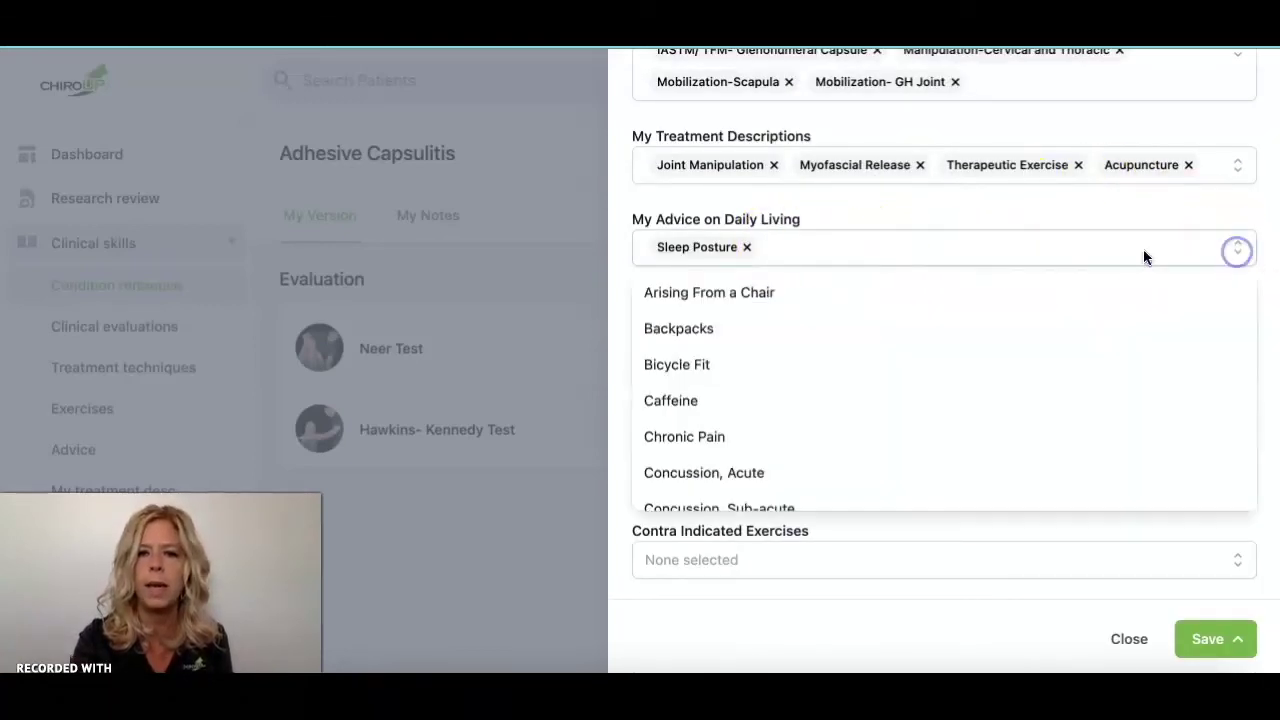
click(717, 293)
click(616, 185)
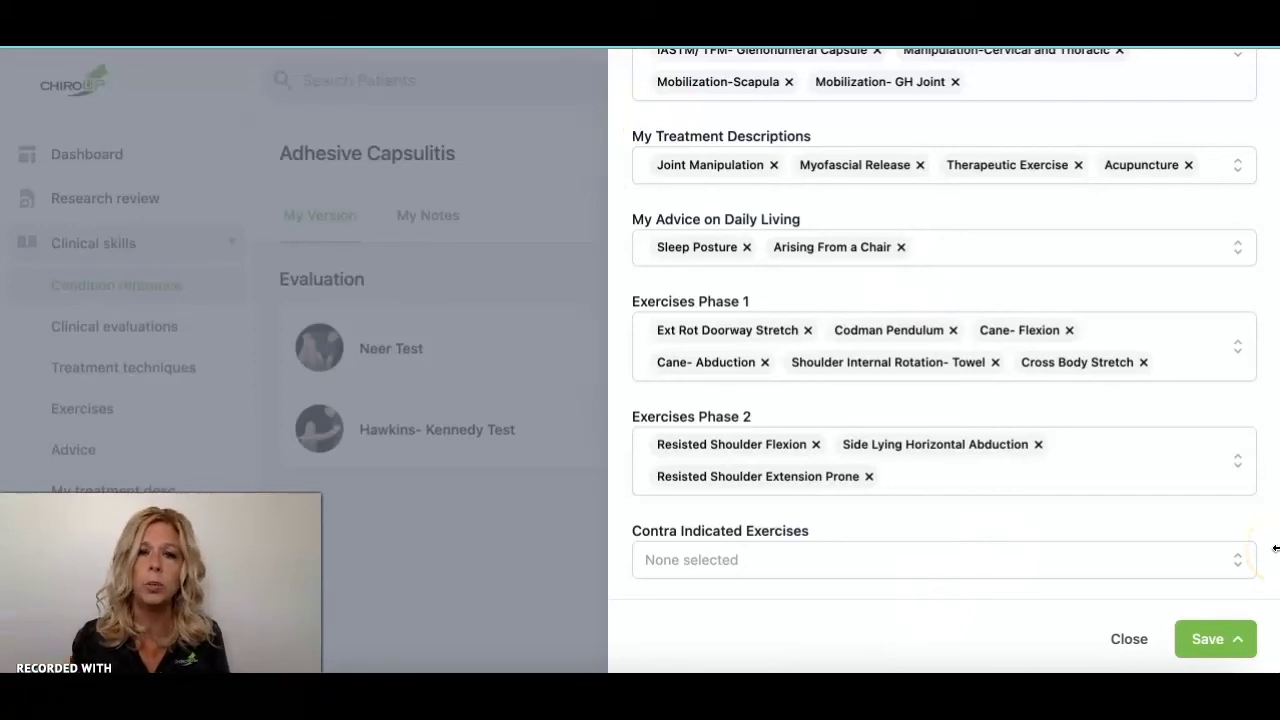
Close the Adhesive Capsulitis editor without saving the management changes.
click(1204, 641)
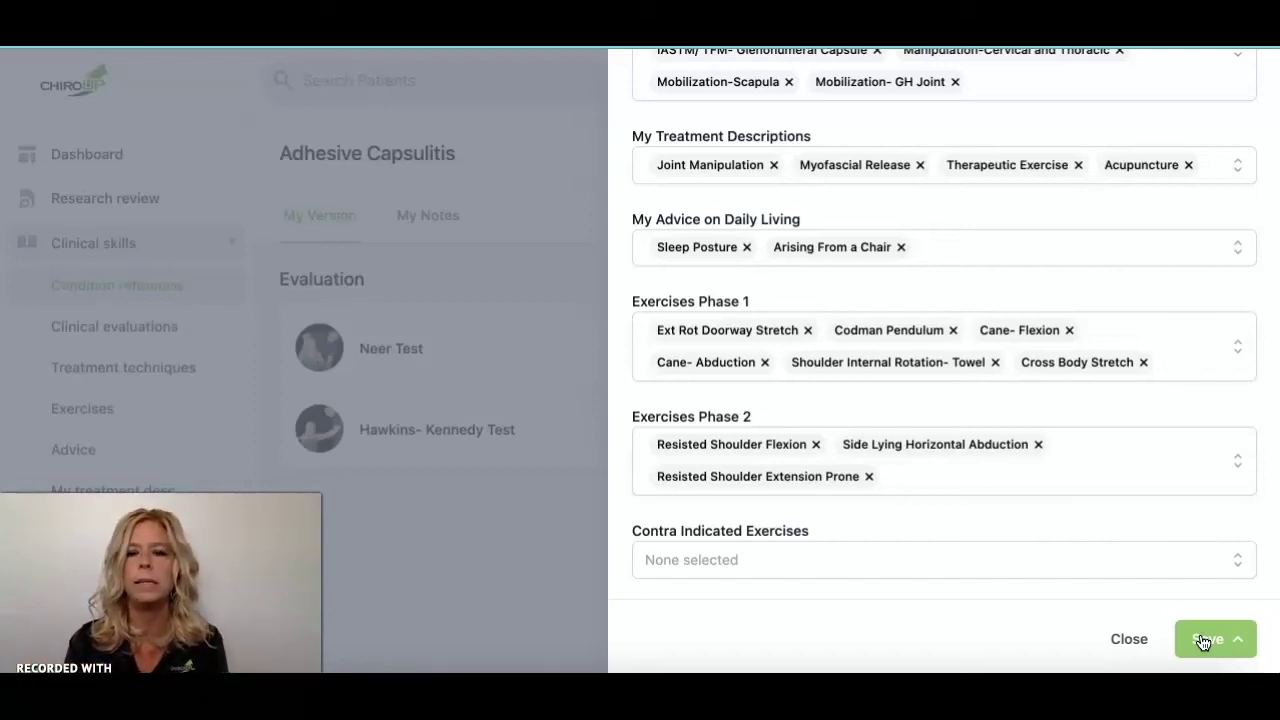
click(1190, 620)
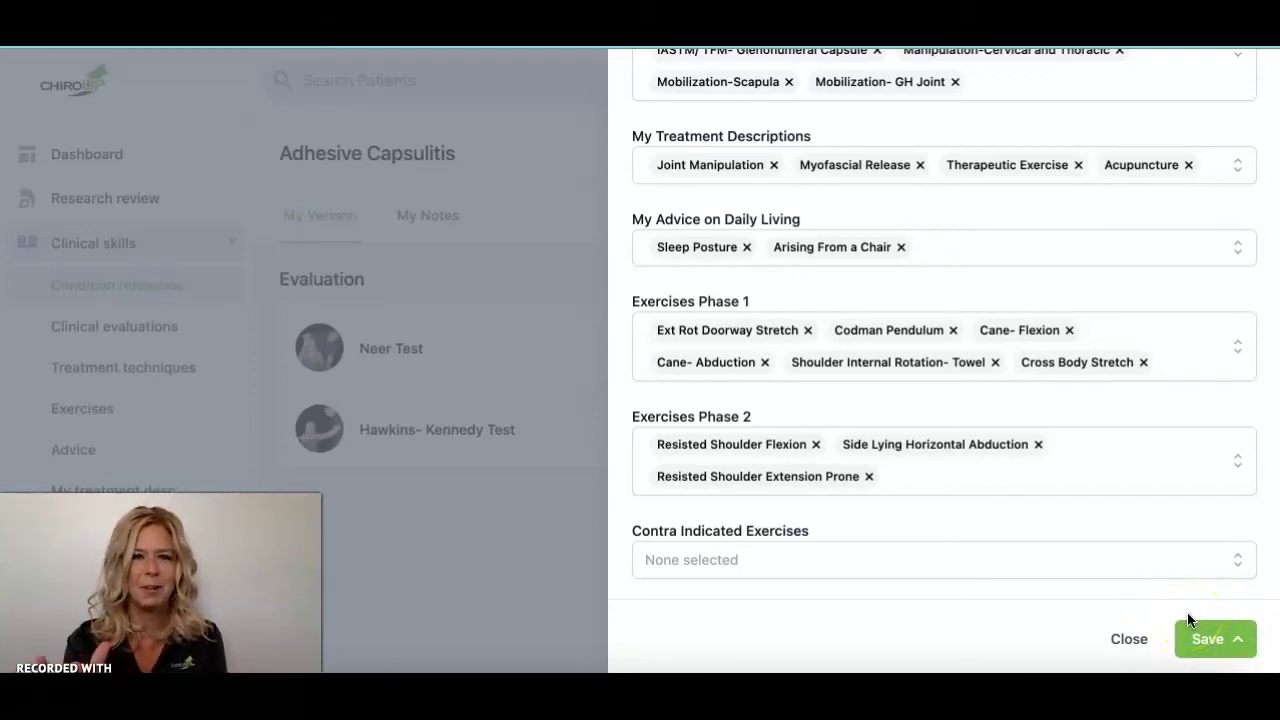
scroll(1194, 560, up, 5)
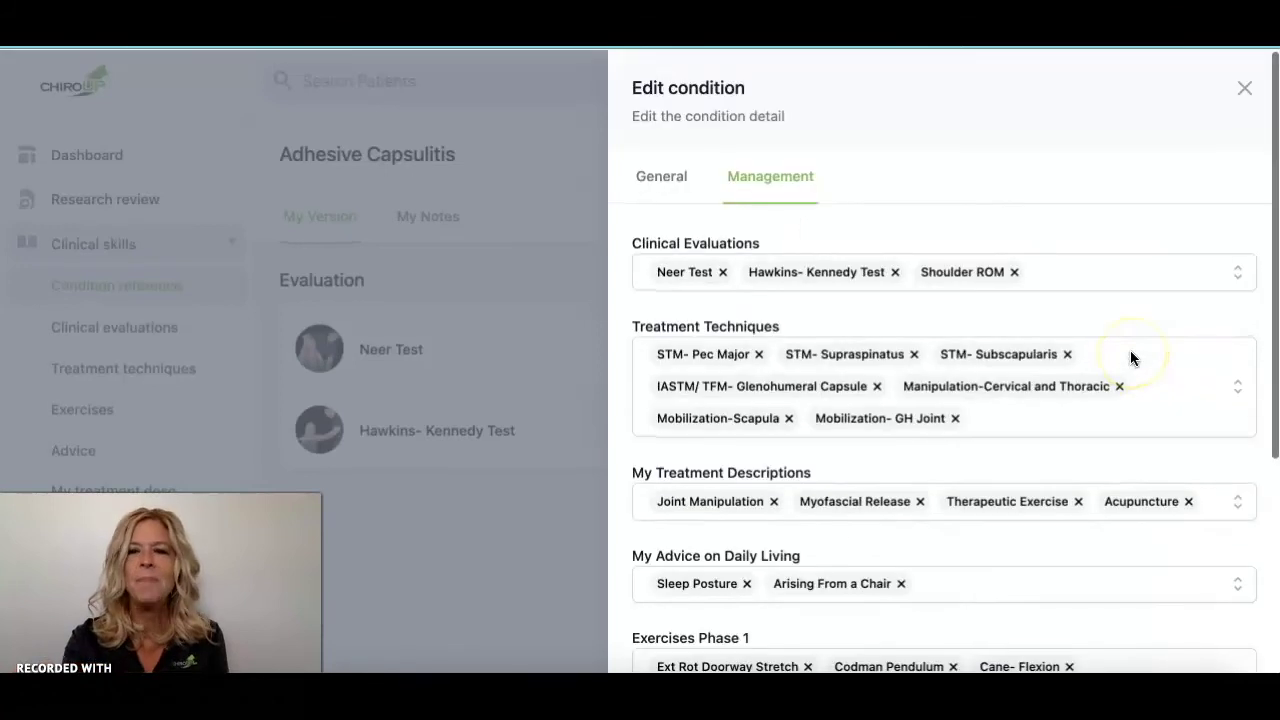
click(1244, 87)
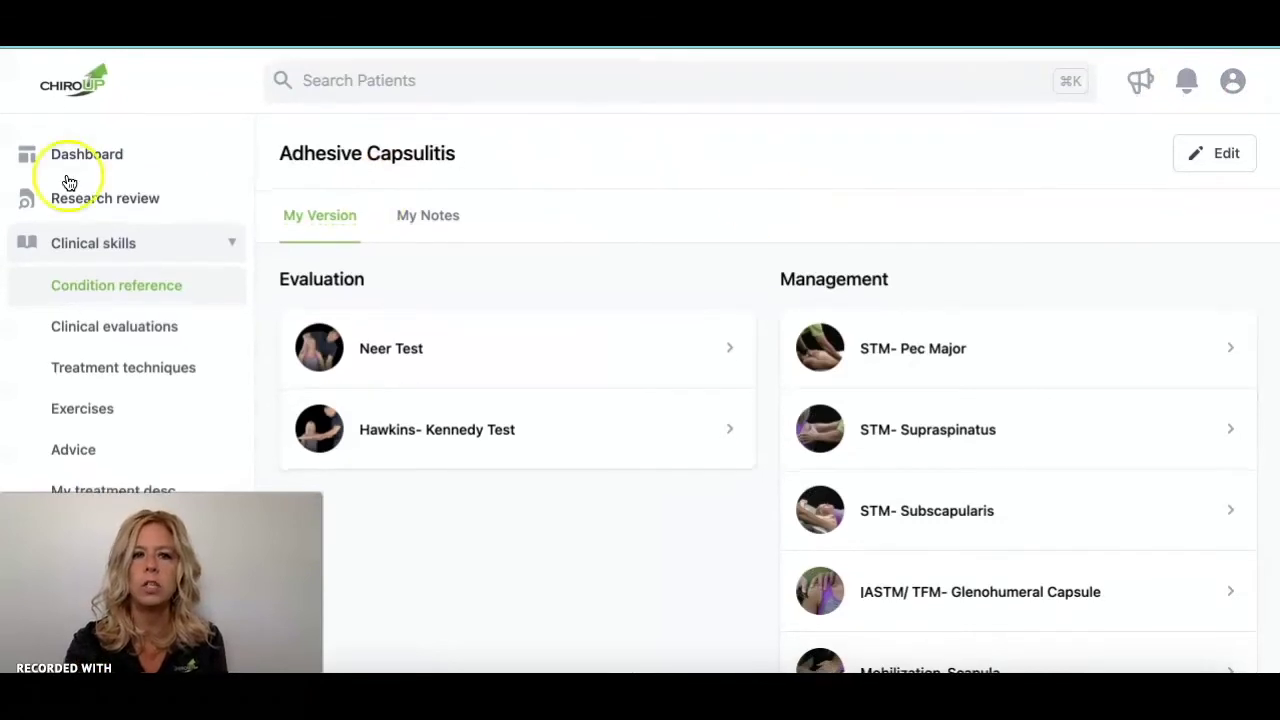
Browse the exercise library and open the (DP) Retraction & Extension Prone exercise to view its details.
click(104, 284)
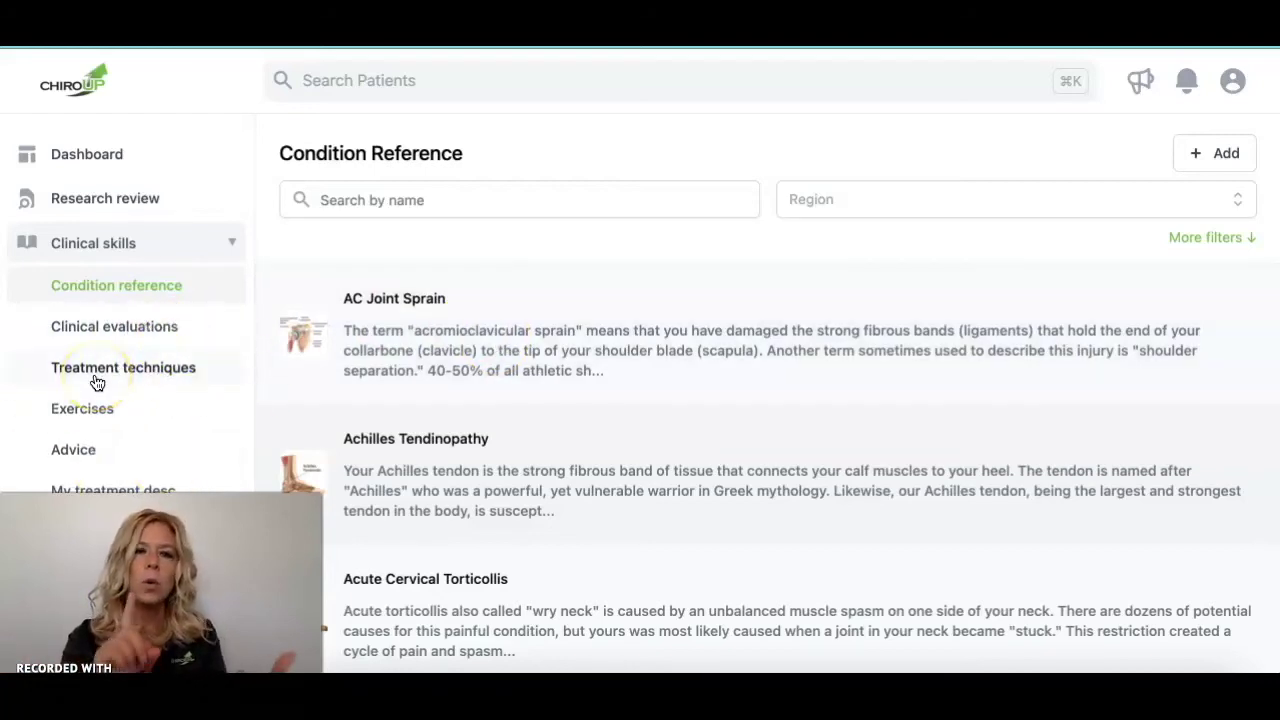
click(86, 418)
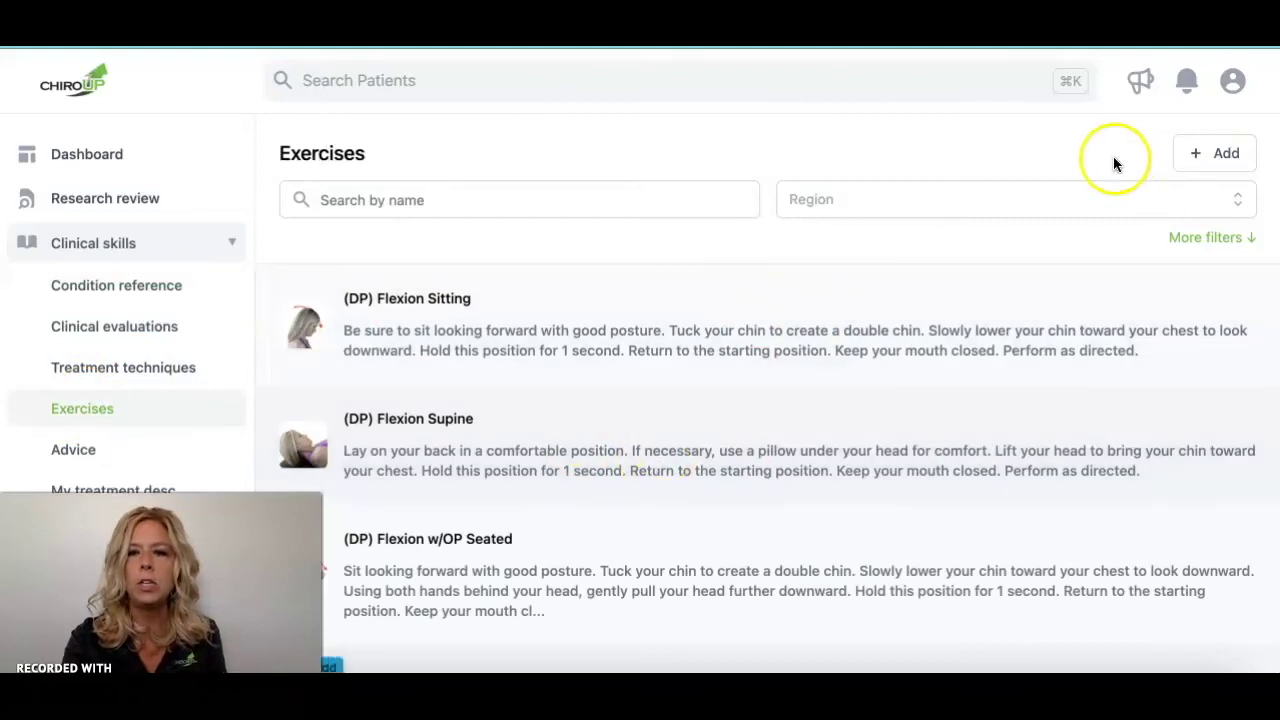
scroll(606, 434, down, 5)
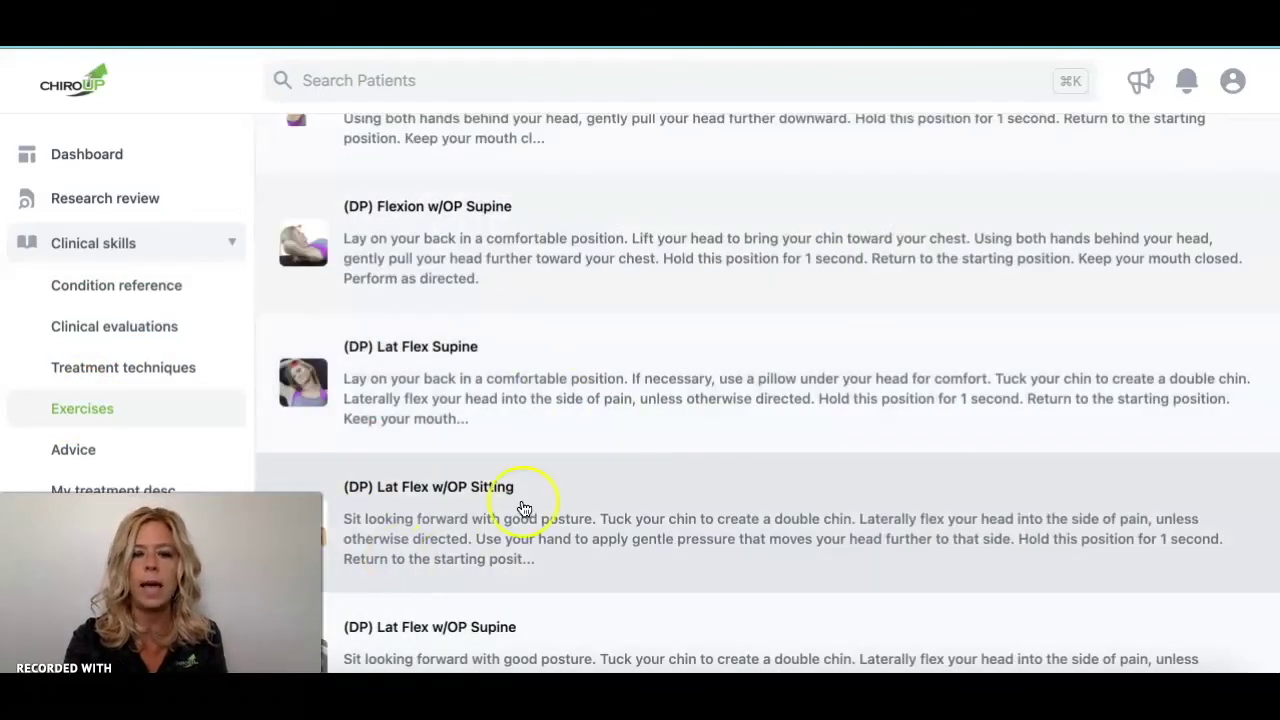
scroll(522, 508, down, 7)
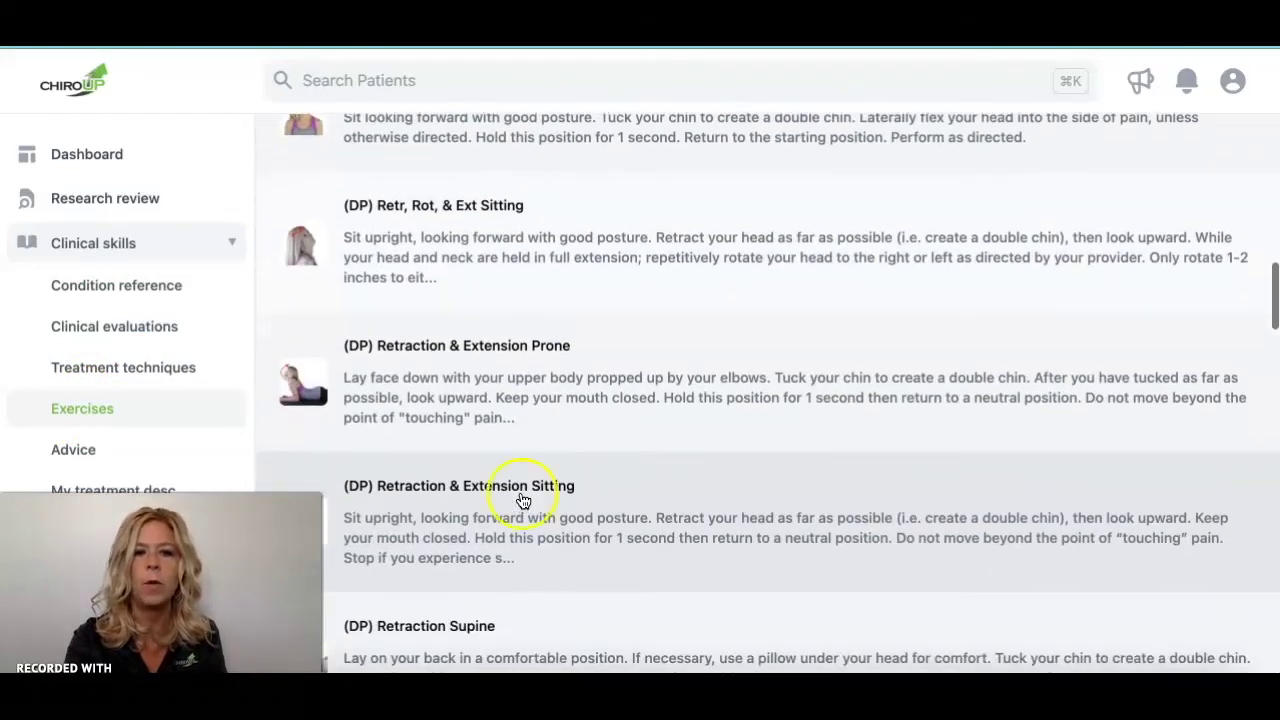
click(409, 381)
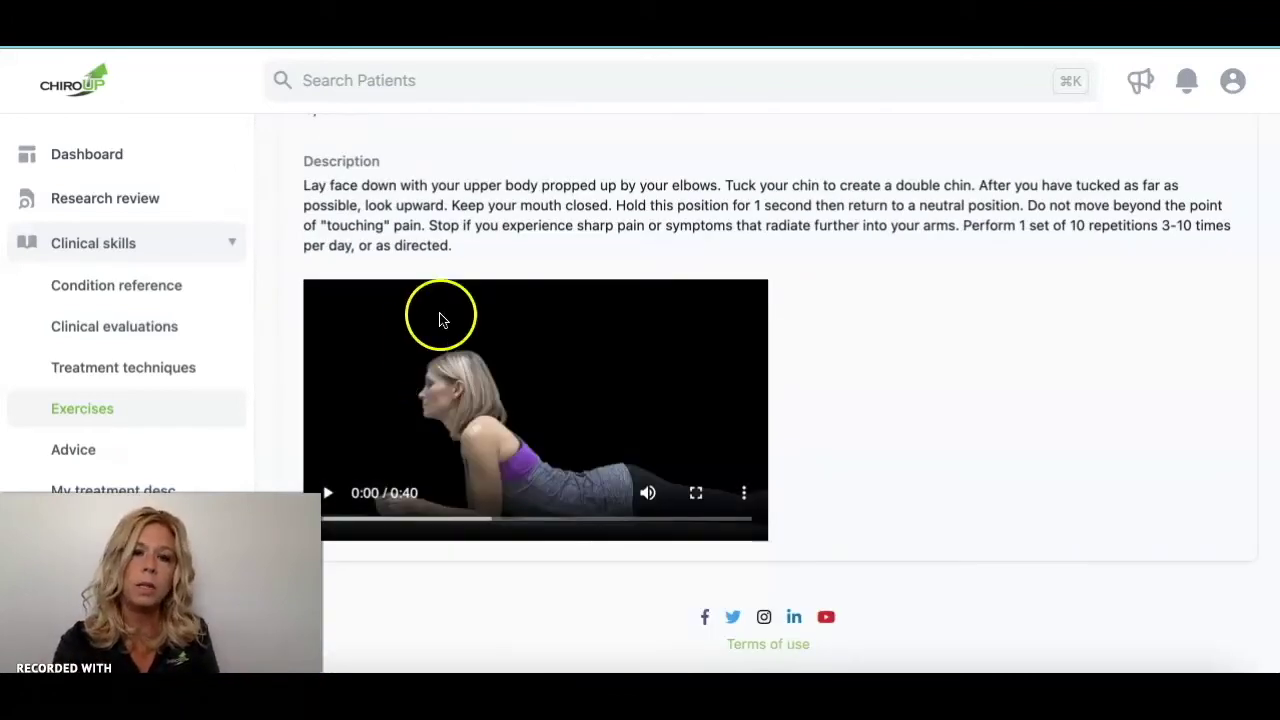
scroll(917, 254, up, 3)
Open the exercise for editing, examine its description, dosage, video and image settings, and close it without changes.
click(1185, 310)
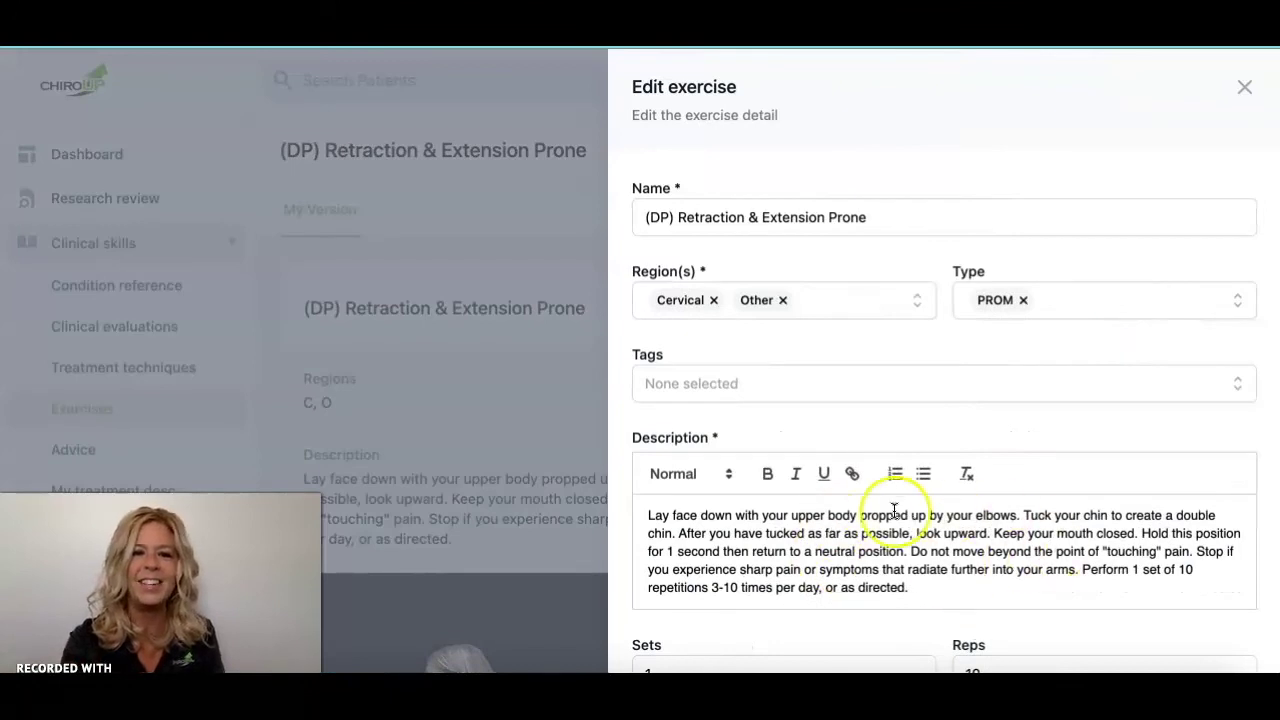
scroll(905, 520, down, 5)
scroll(861, 505, down, 4)
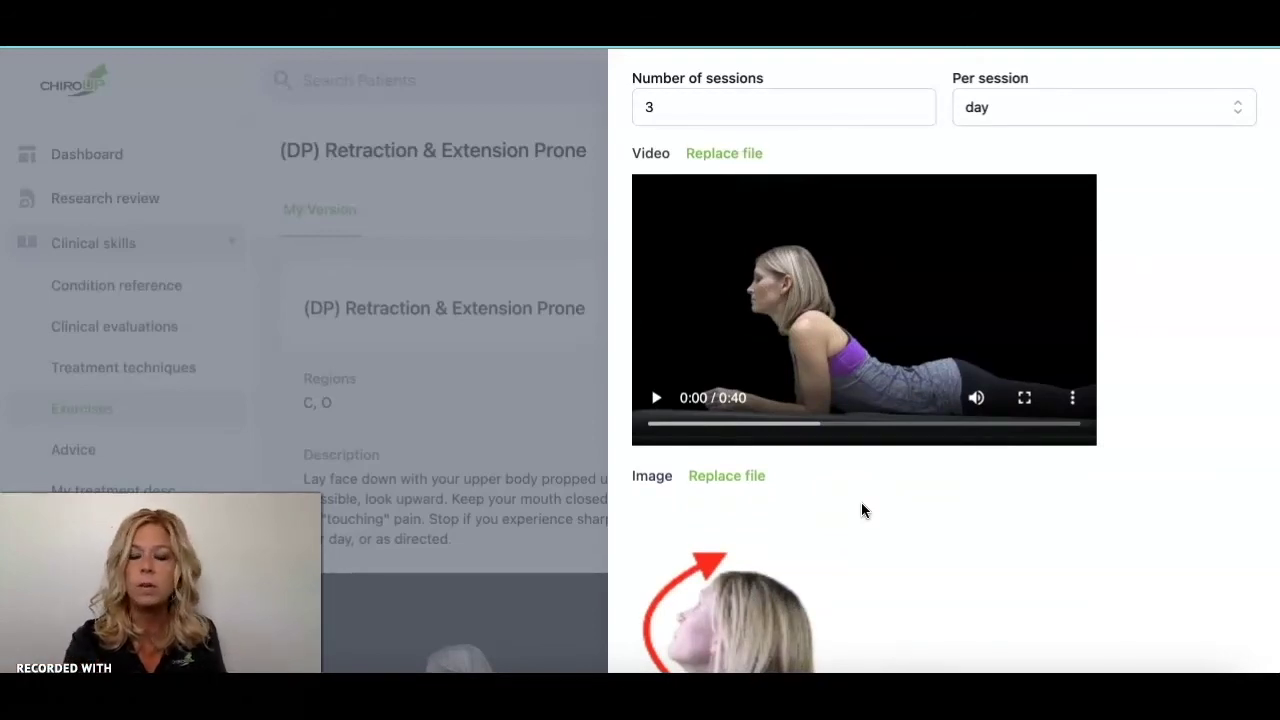
scroll(861, 510, up, 9)
click(1242, 84)
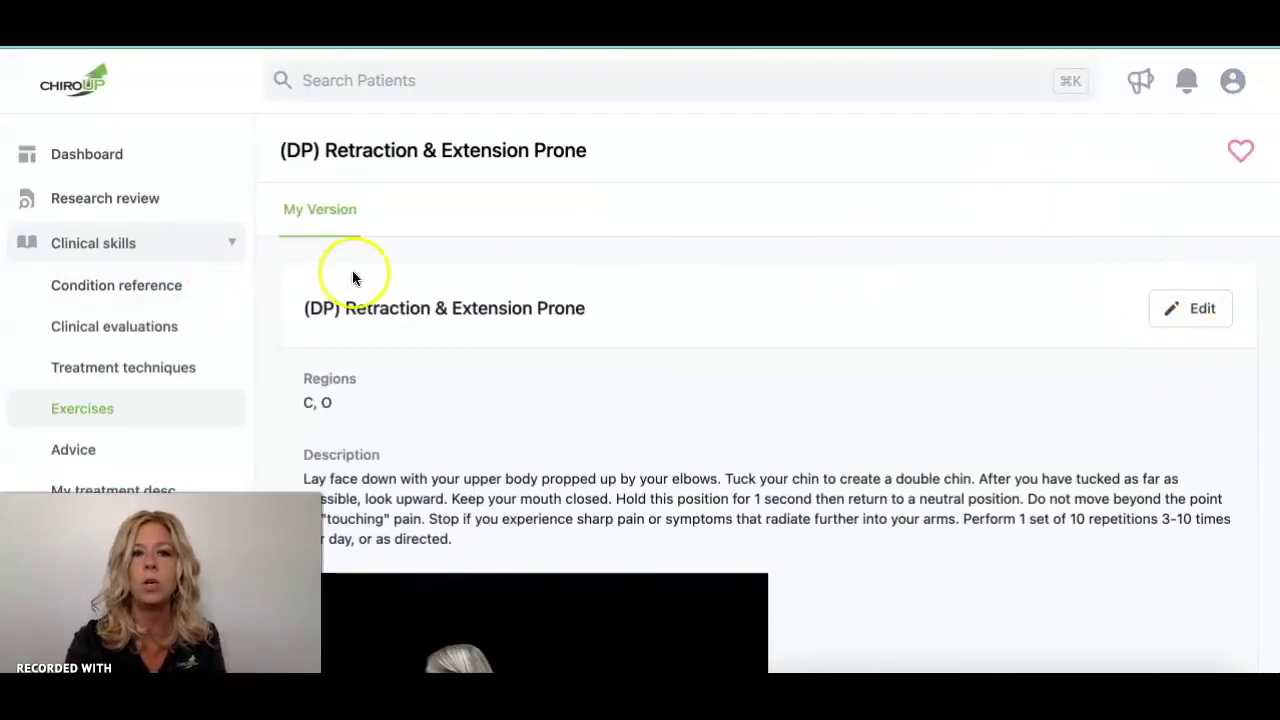
Return to the exercise list and open the Advice library to view its topics.
click(72, 408)
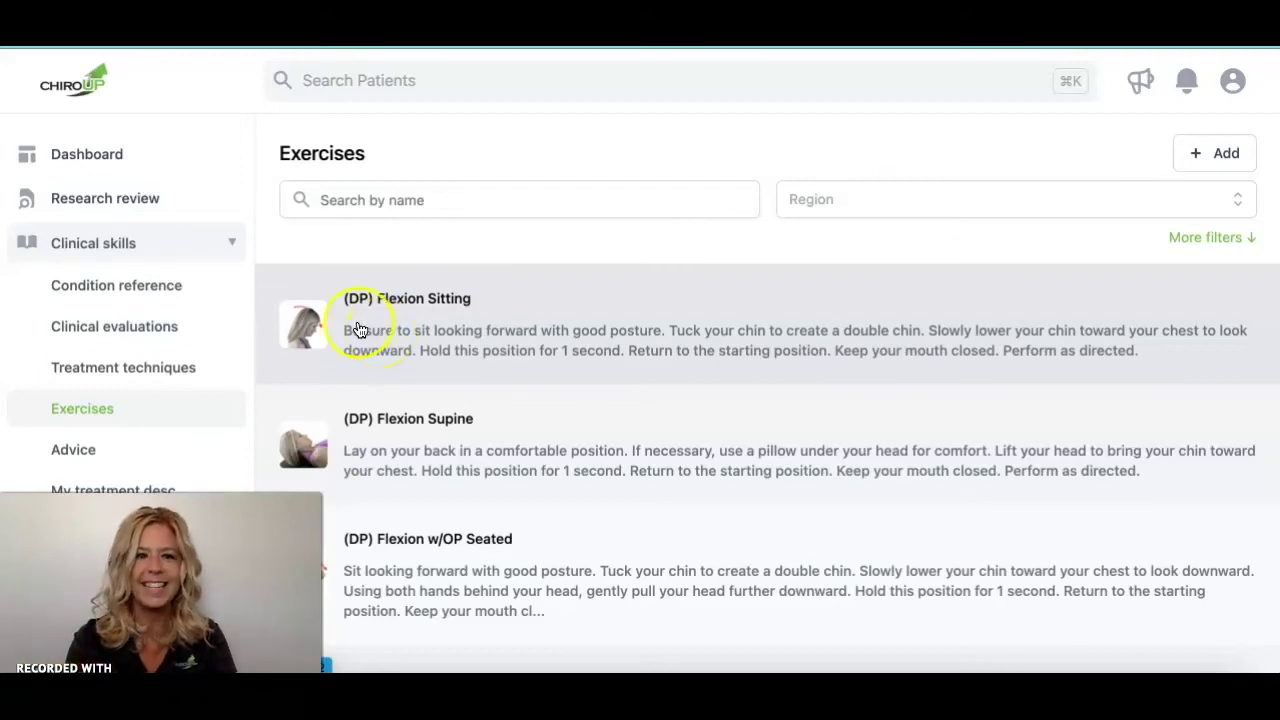
scroll(95, 420, down, 2)
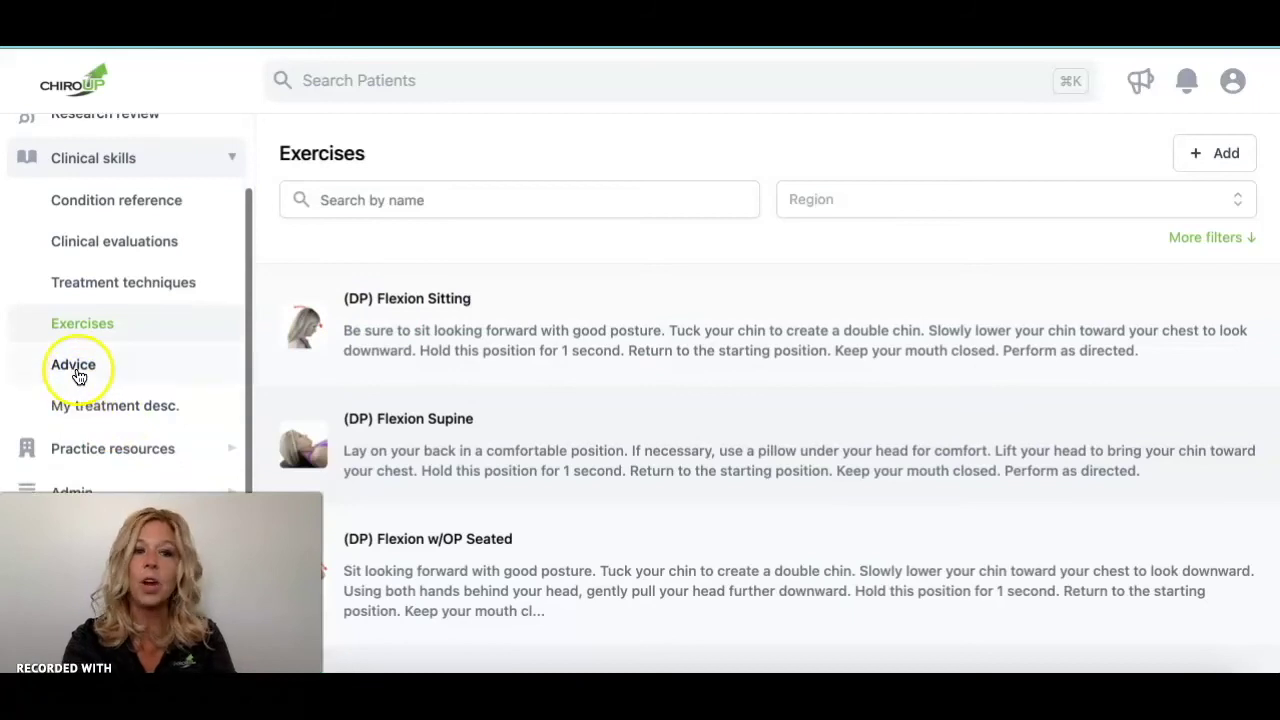
click(76, 368)
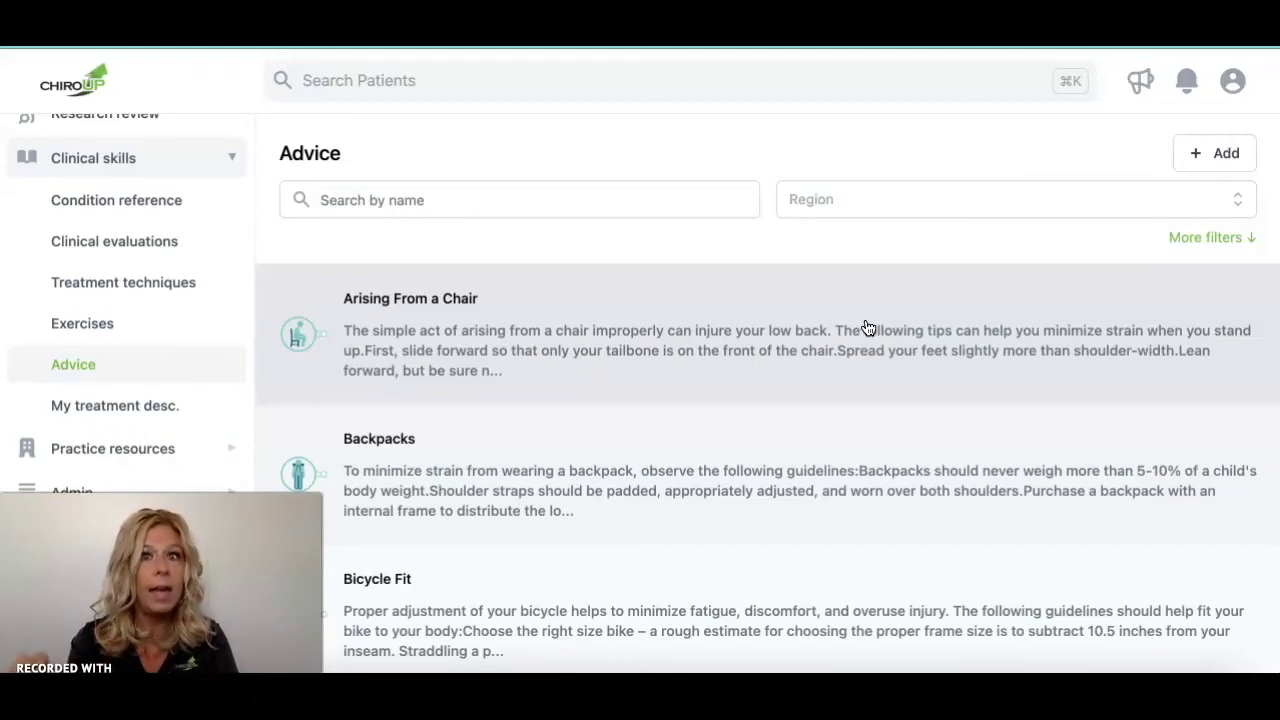
click(641, 395)
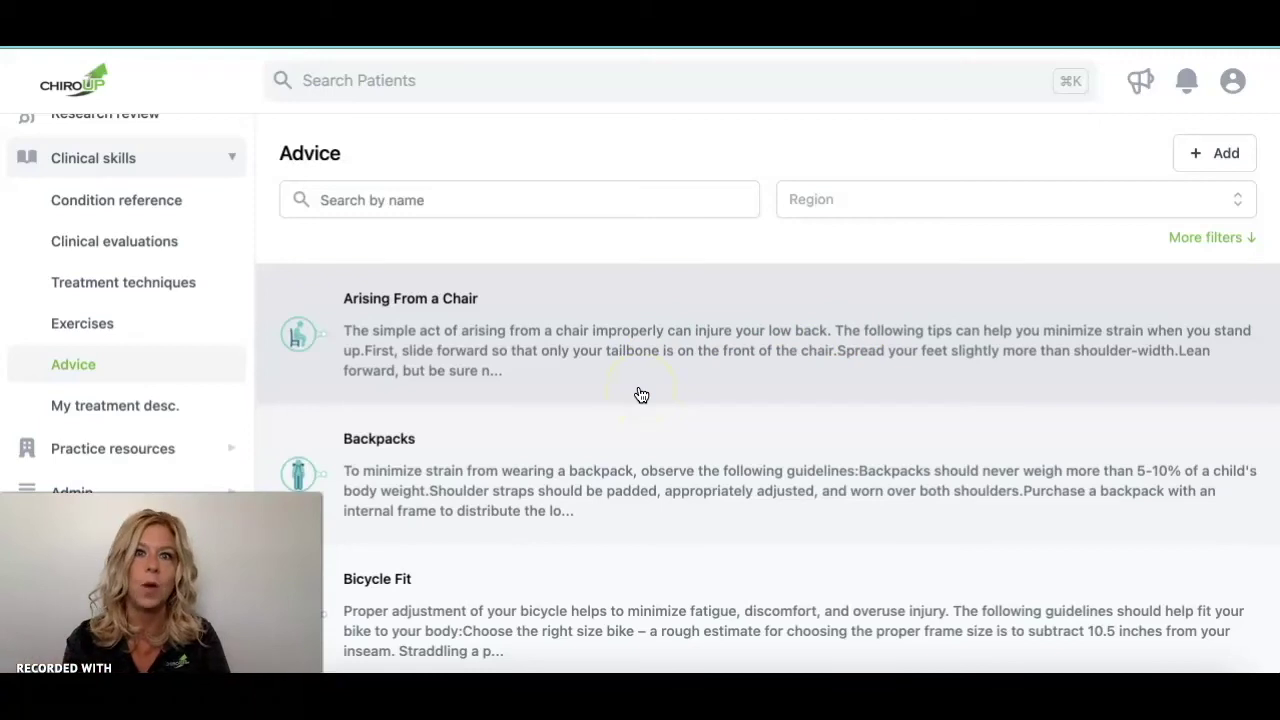
Open the Healthcare providers list in the Admin area.
scroll(81, 344, down, 1)
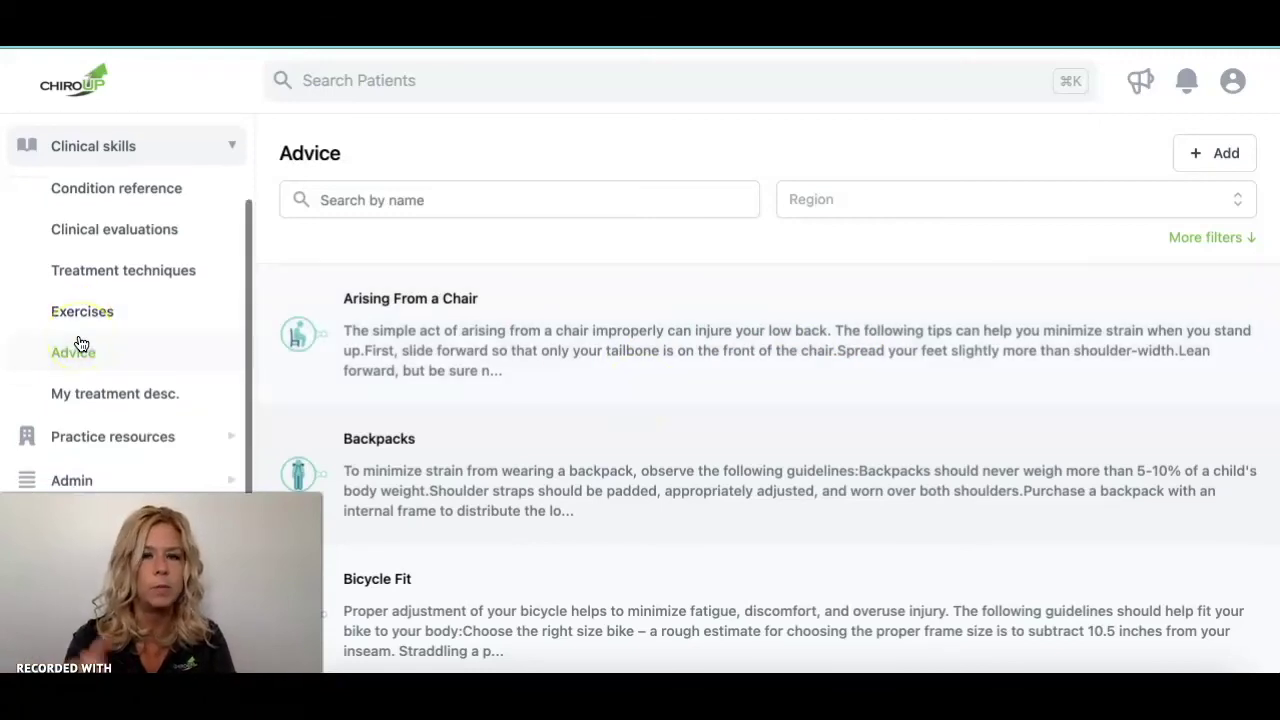
click(72, 482)
scroll(143, 340, down, 3)
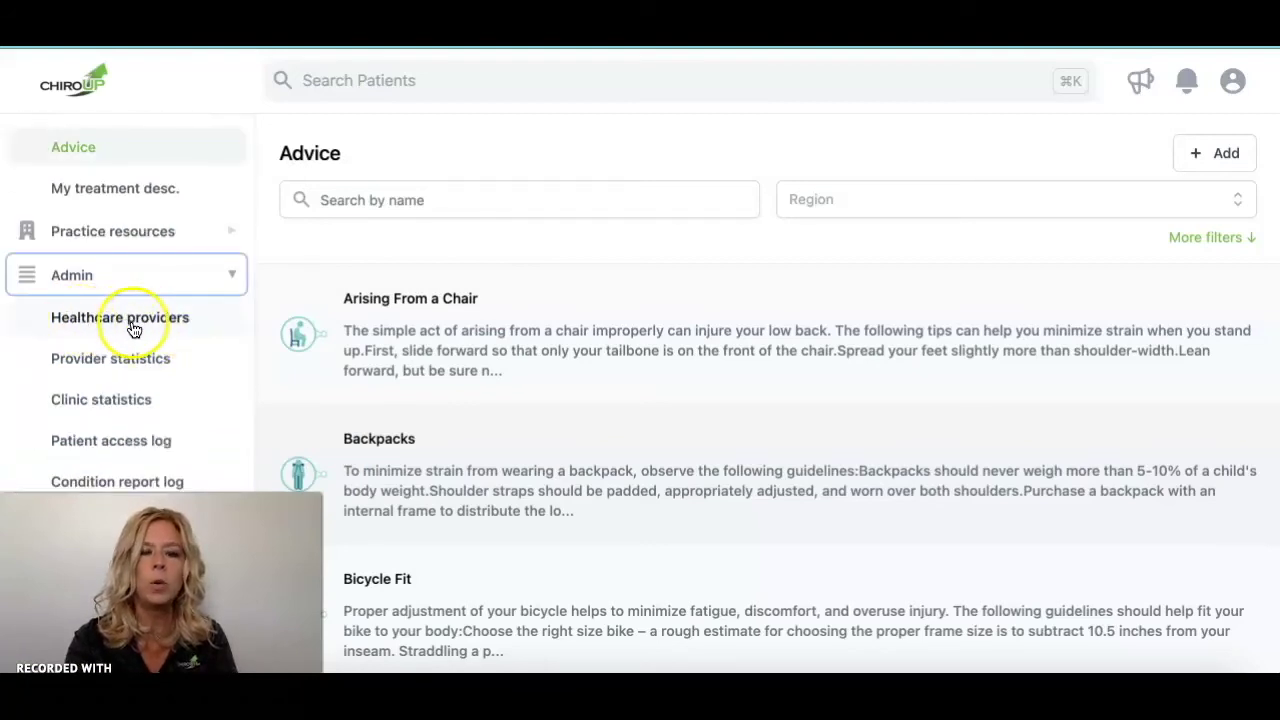
click(130, 326)
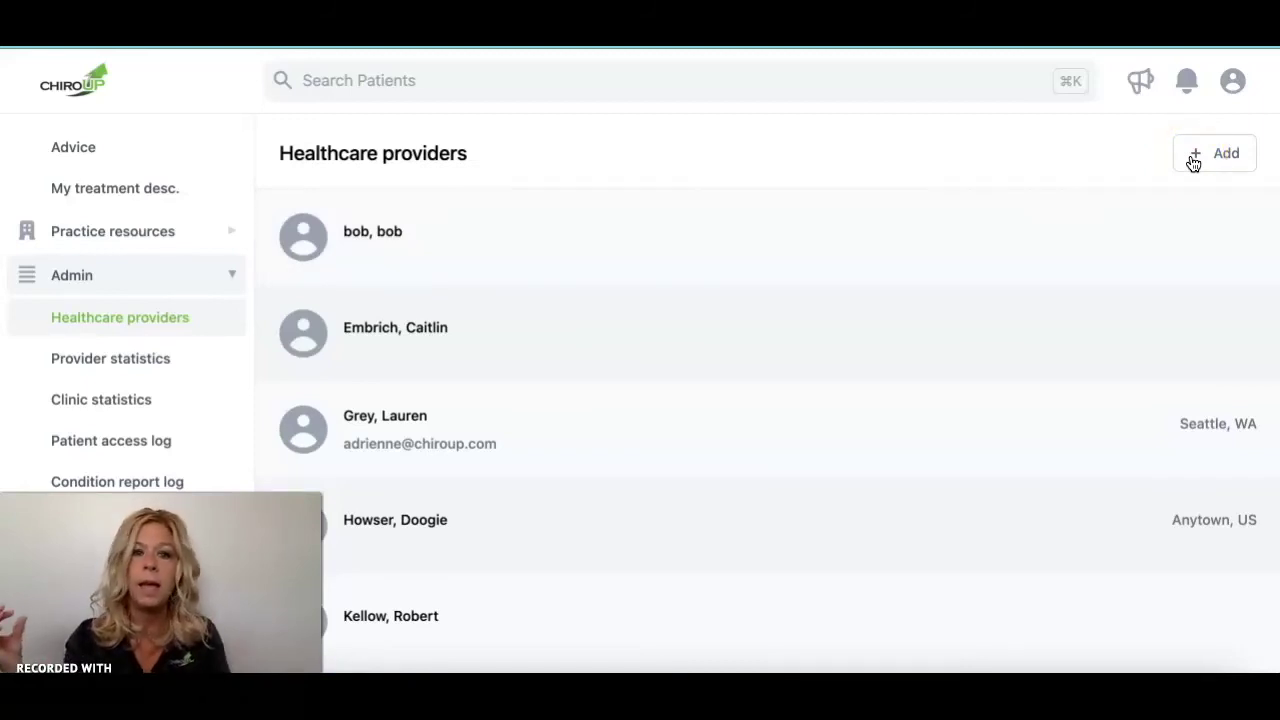
click(1035, 141)
Open the provider statistics and review overall outcomes, patient satisfaction and the results for each condition.
click(143, 362)
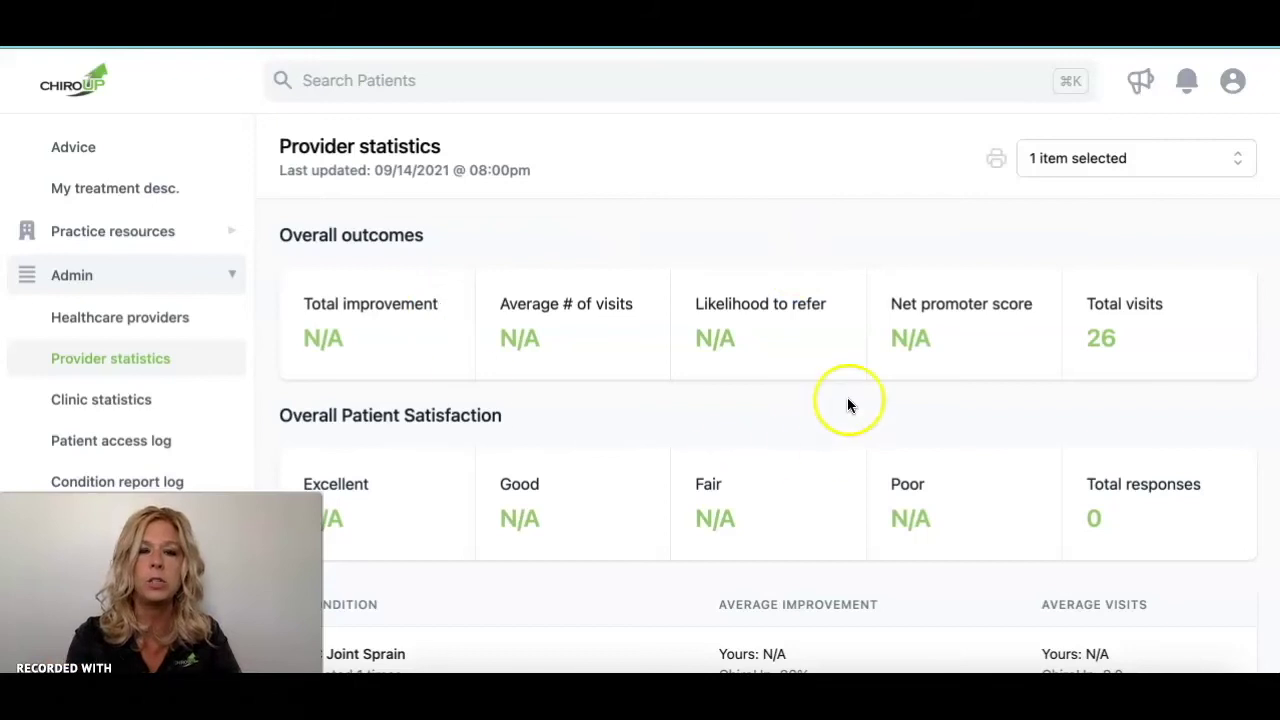
scroll(847, 403, down, 3)
scroll(677, 479, down, 9)
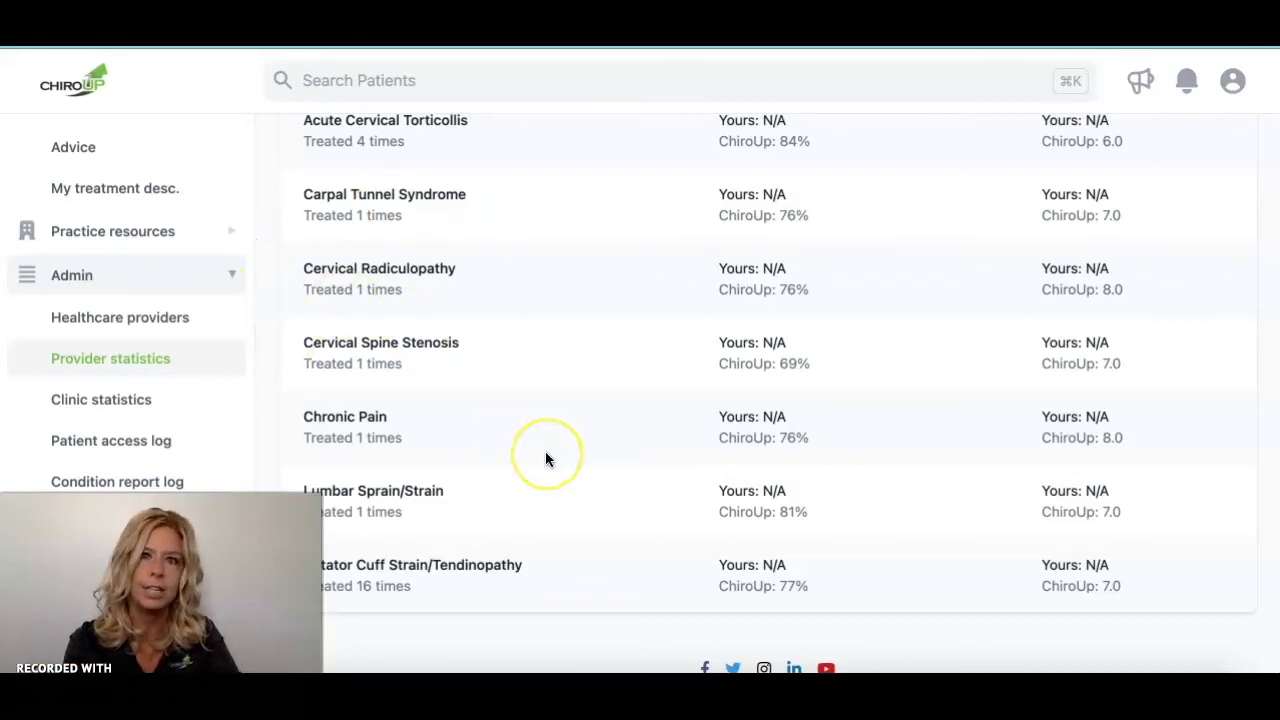
Open the clinic statistics and compare the providers' outcomes across the listed conditions.
click(92, 411)
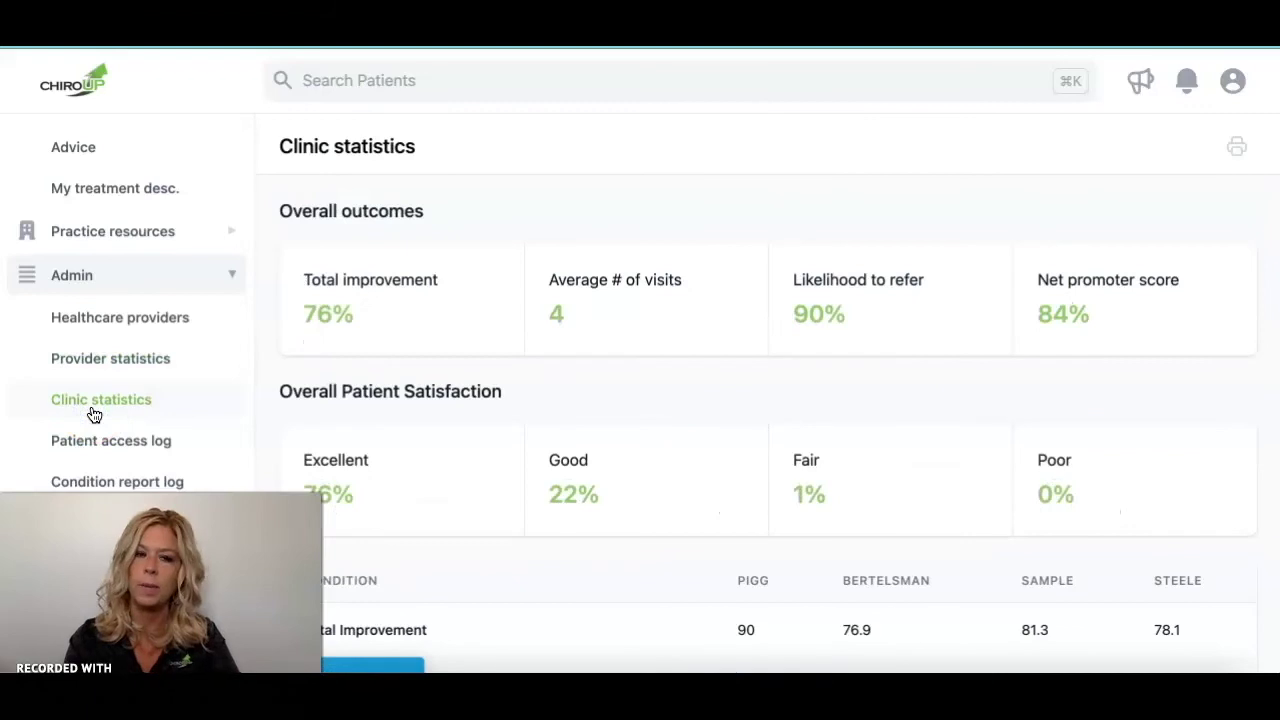
scroll(669, 388, down, 5)
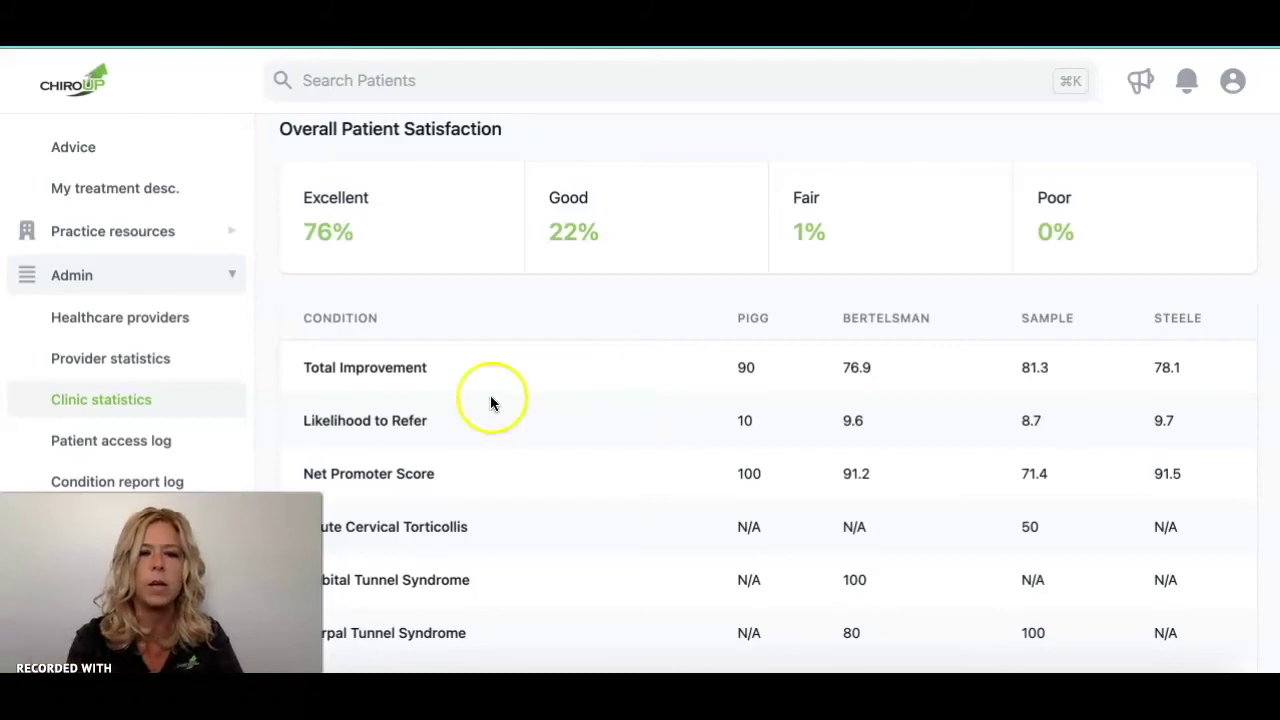
scroll(524, 550, down, 10)
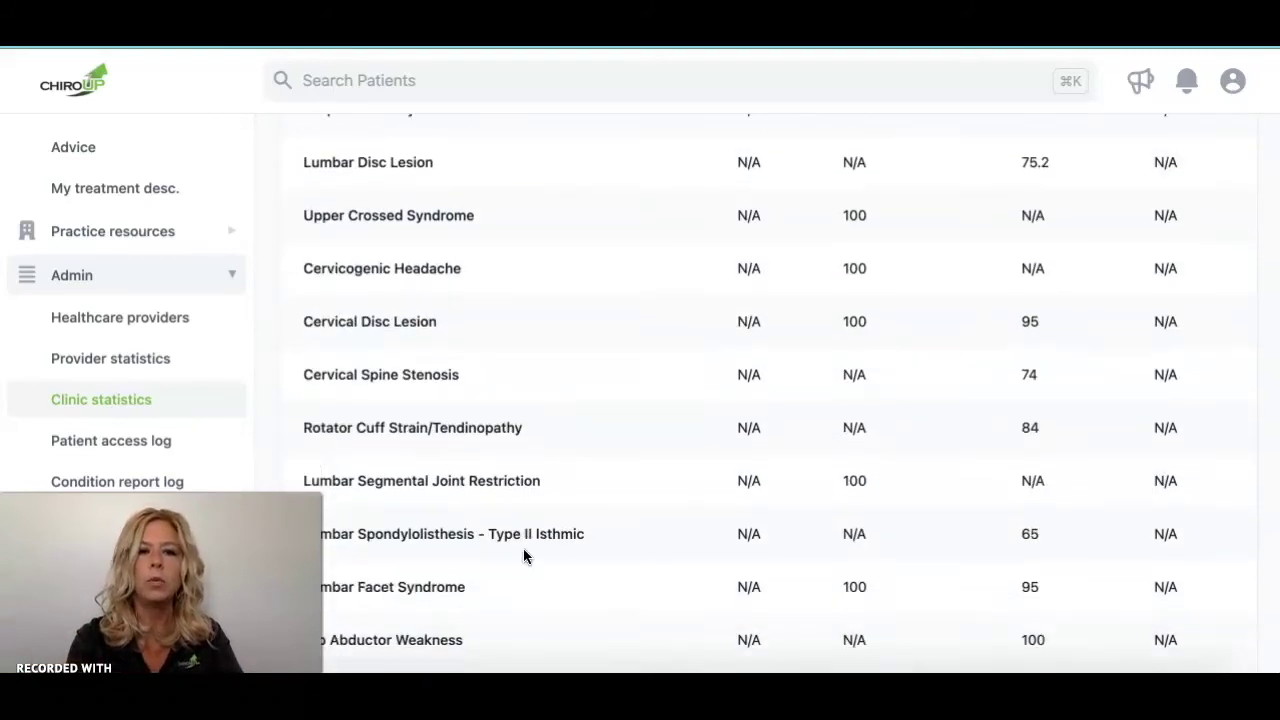
View the patient access log and return to the clinic statistics overview.
click(132, 443)
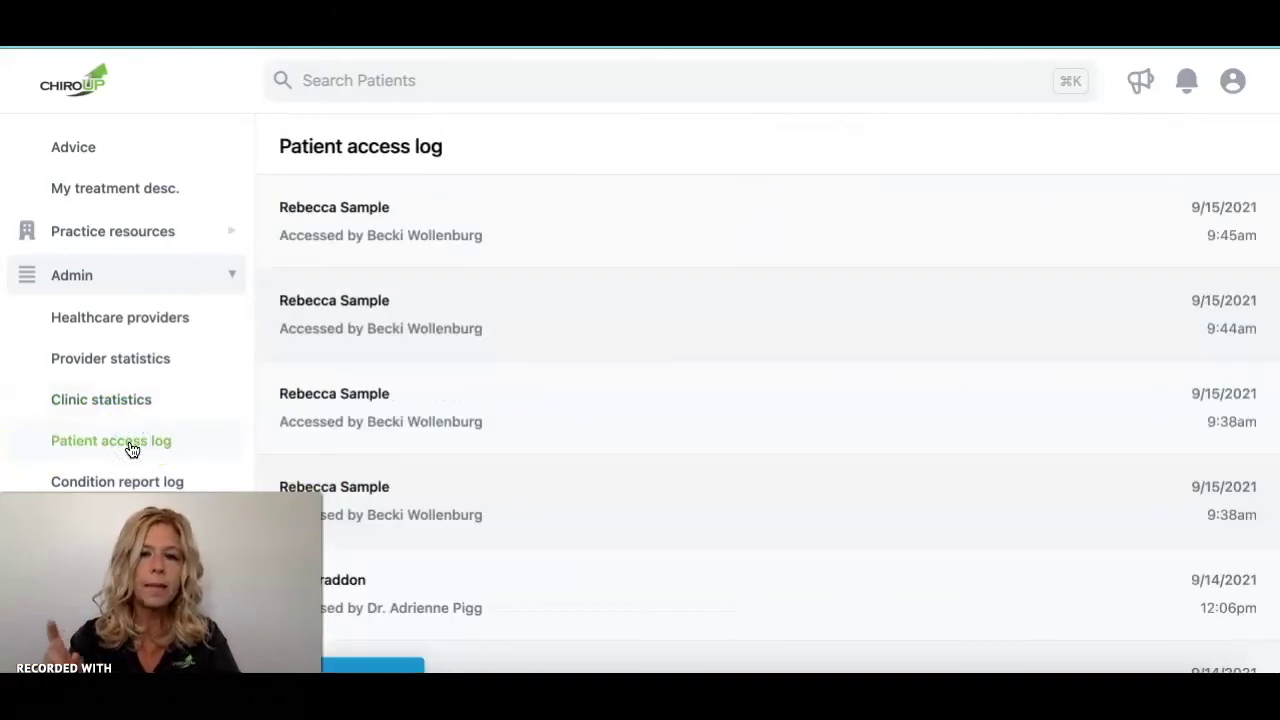
click(121, 402)
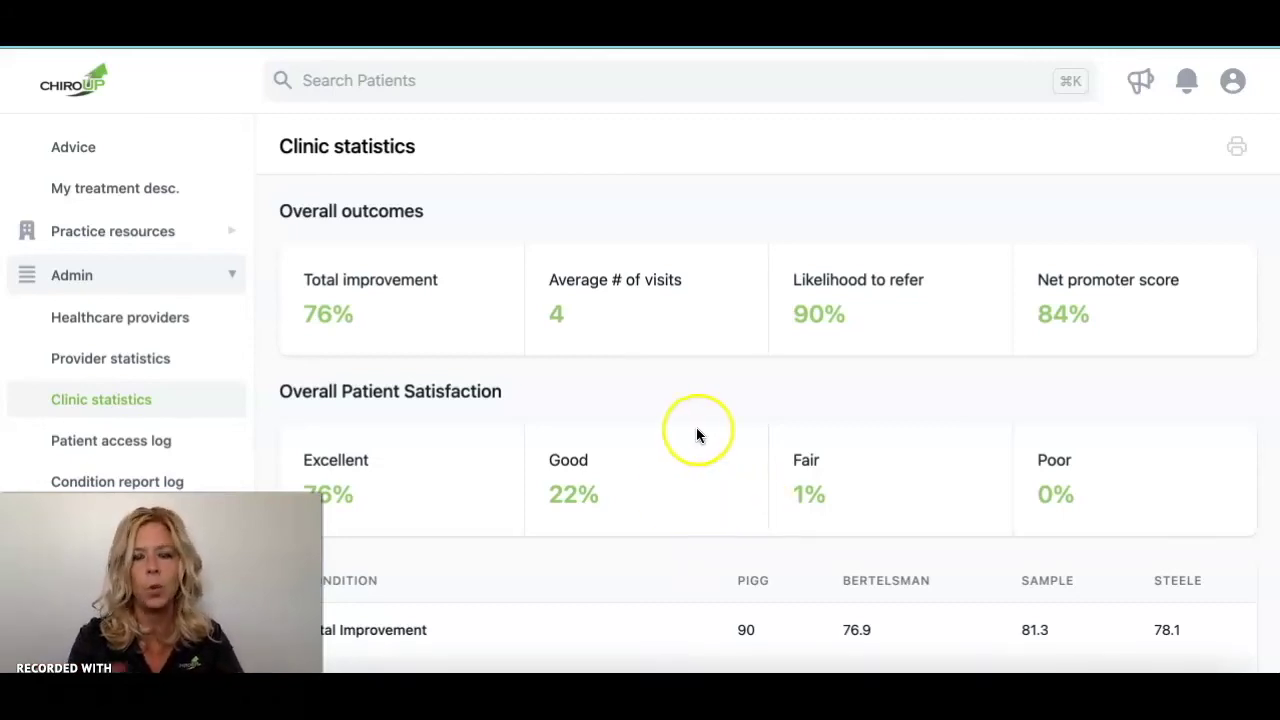
click(98, 397)
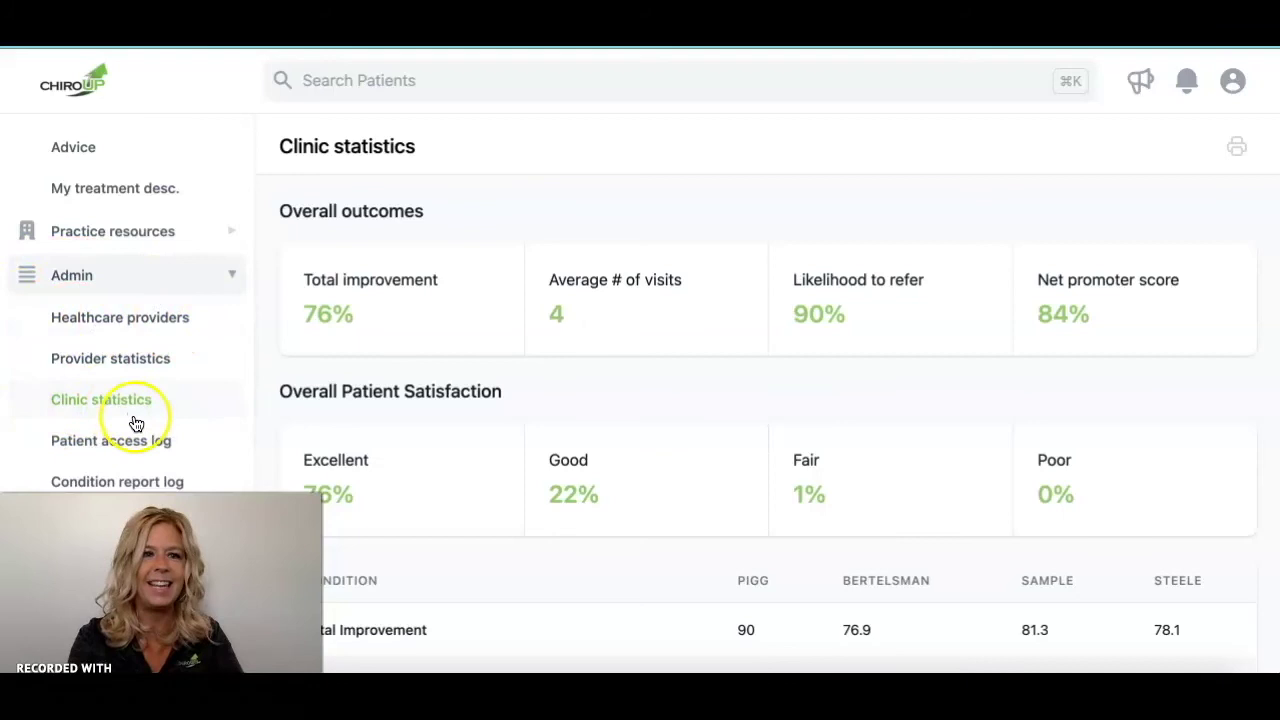
Check the patient access log again and open the condition report log.
click(120, 450)
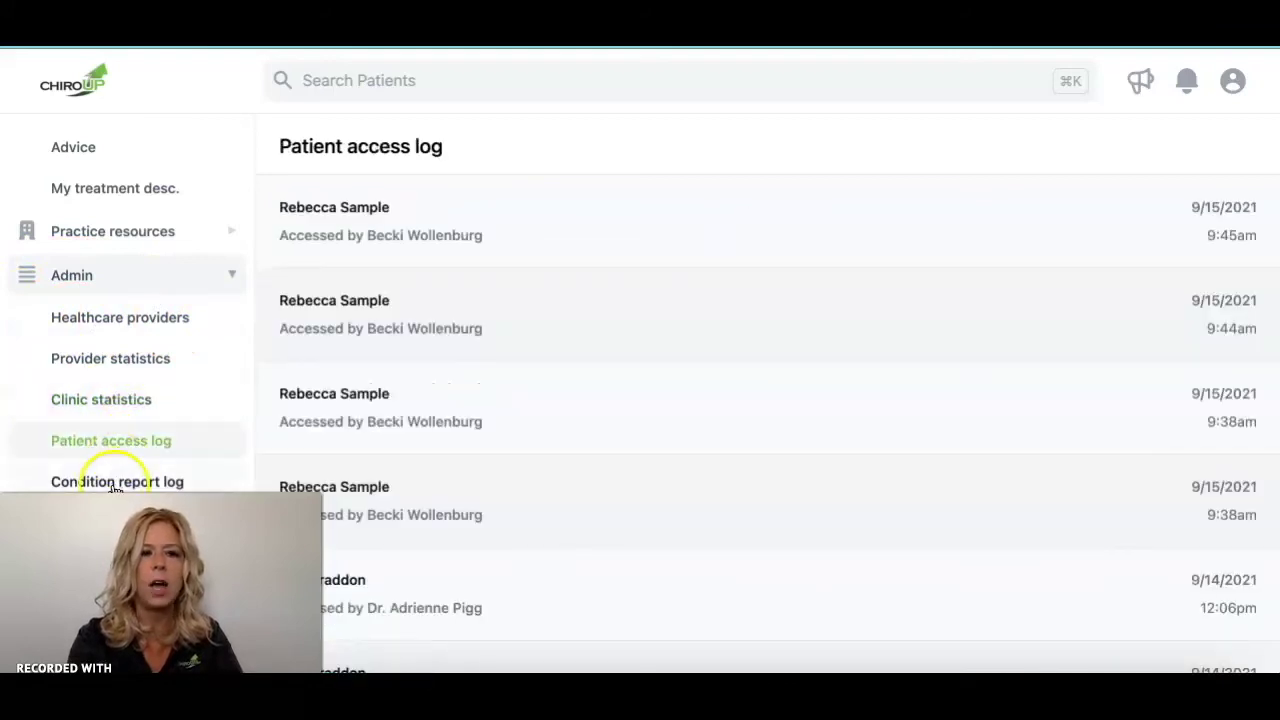
click(115, 483)
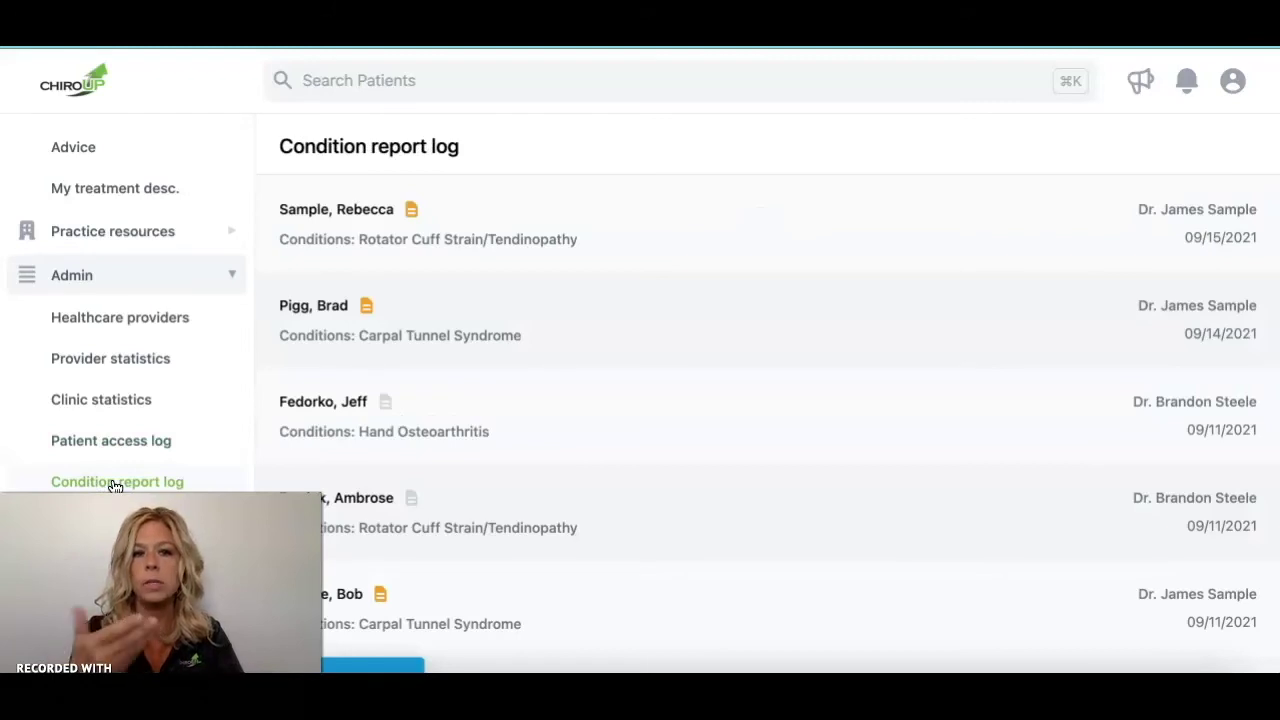
click(87, 457)
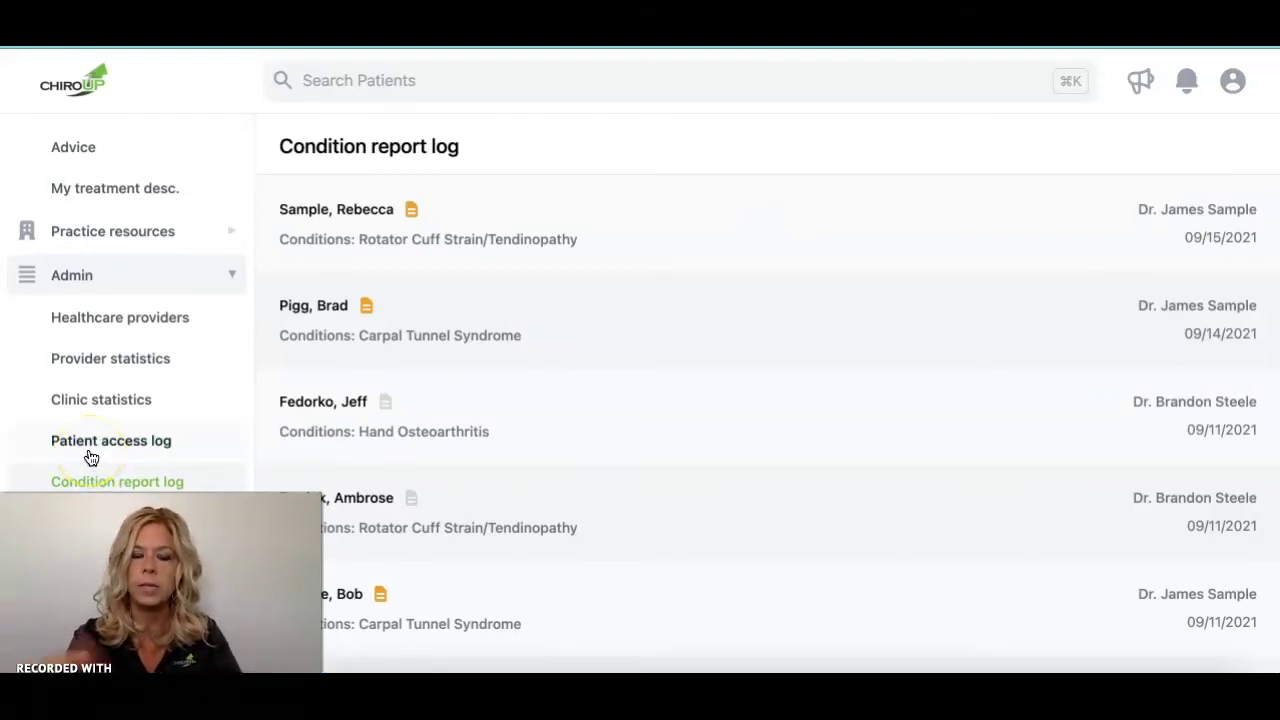
click(123, 464)
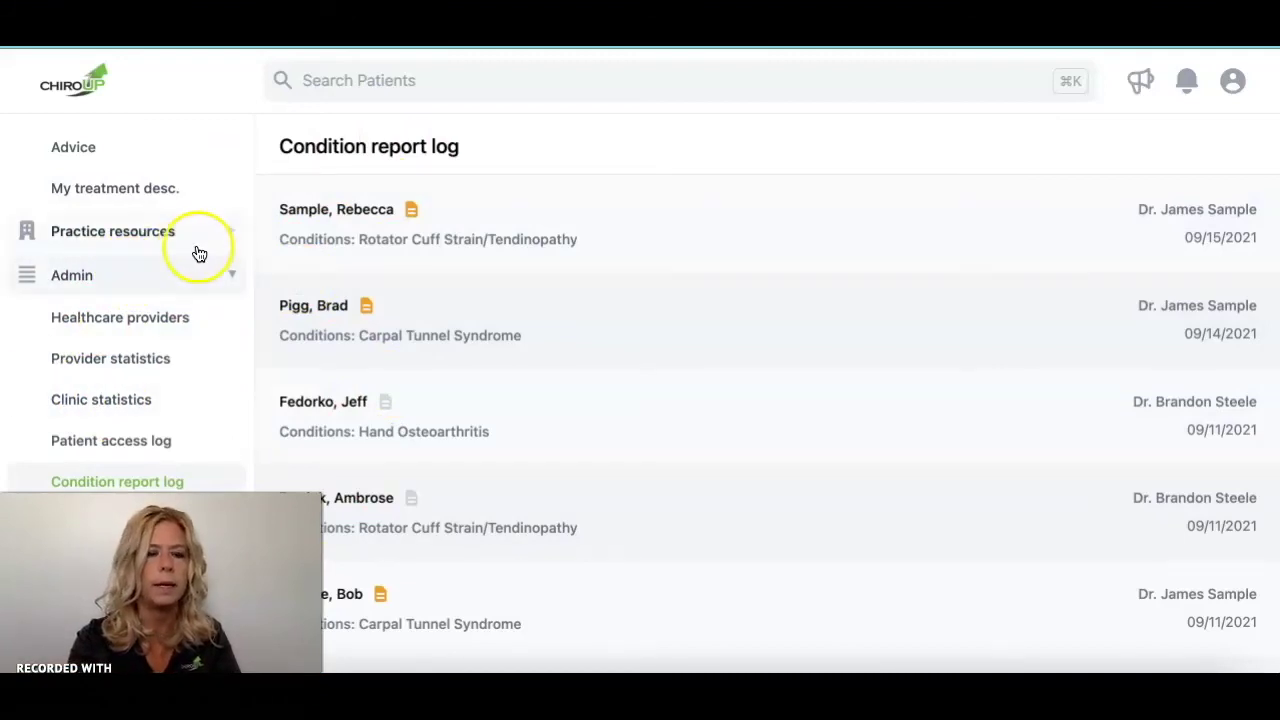
Collapse the Admin and Clinical skills sections and open the Marketing campaigns list in Practice resources.
click(90, 287)
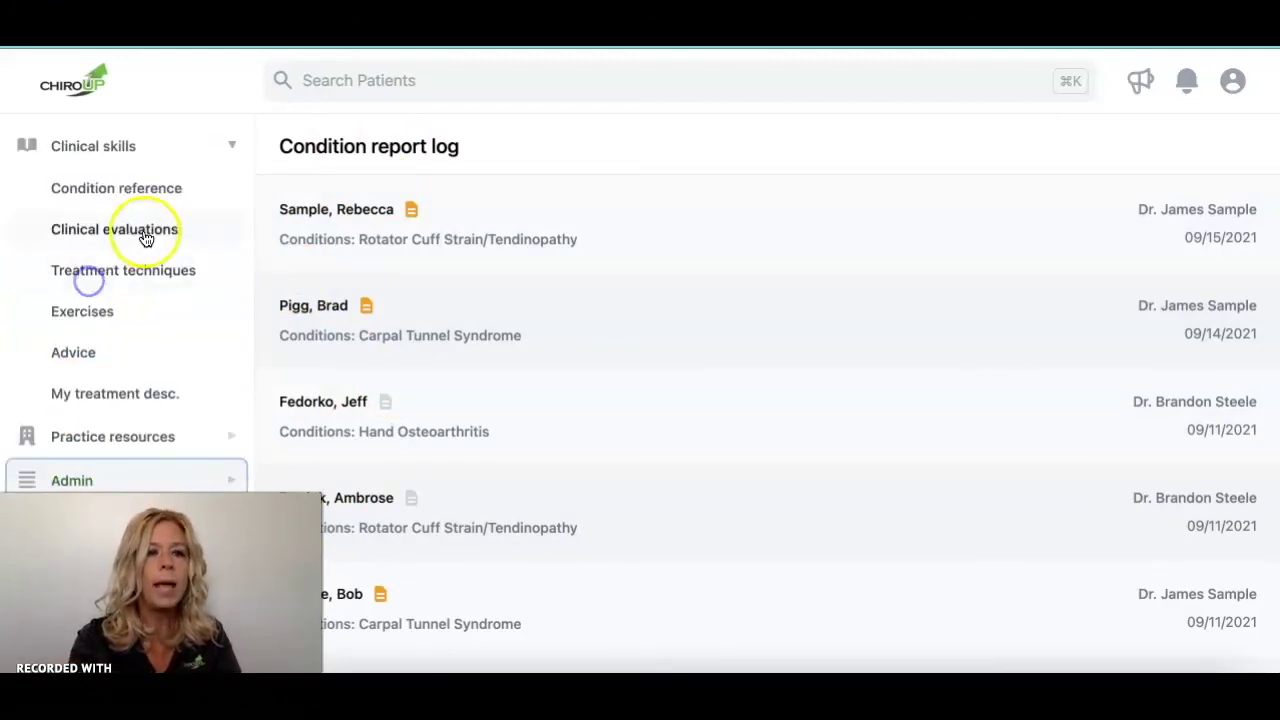
click(175, 438)
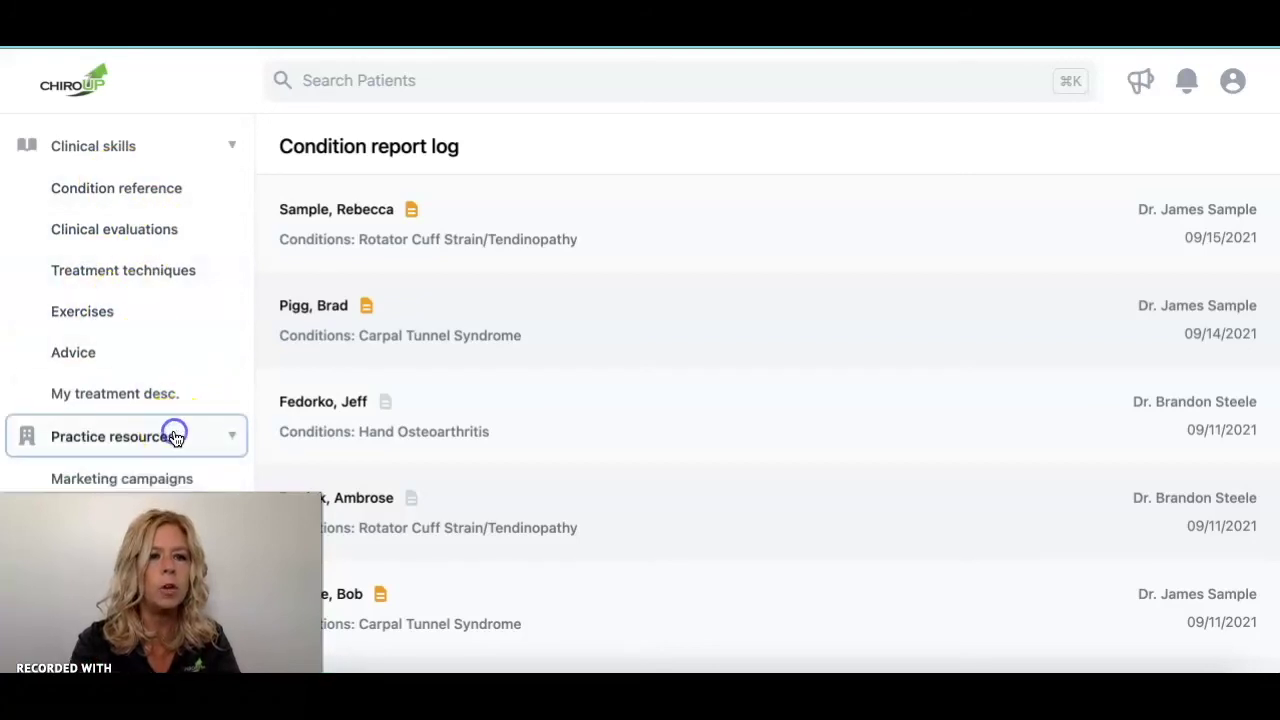
click(229, 146)
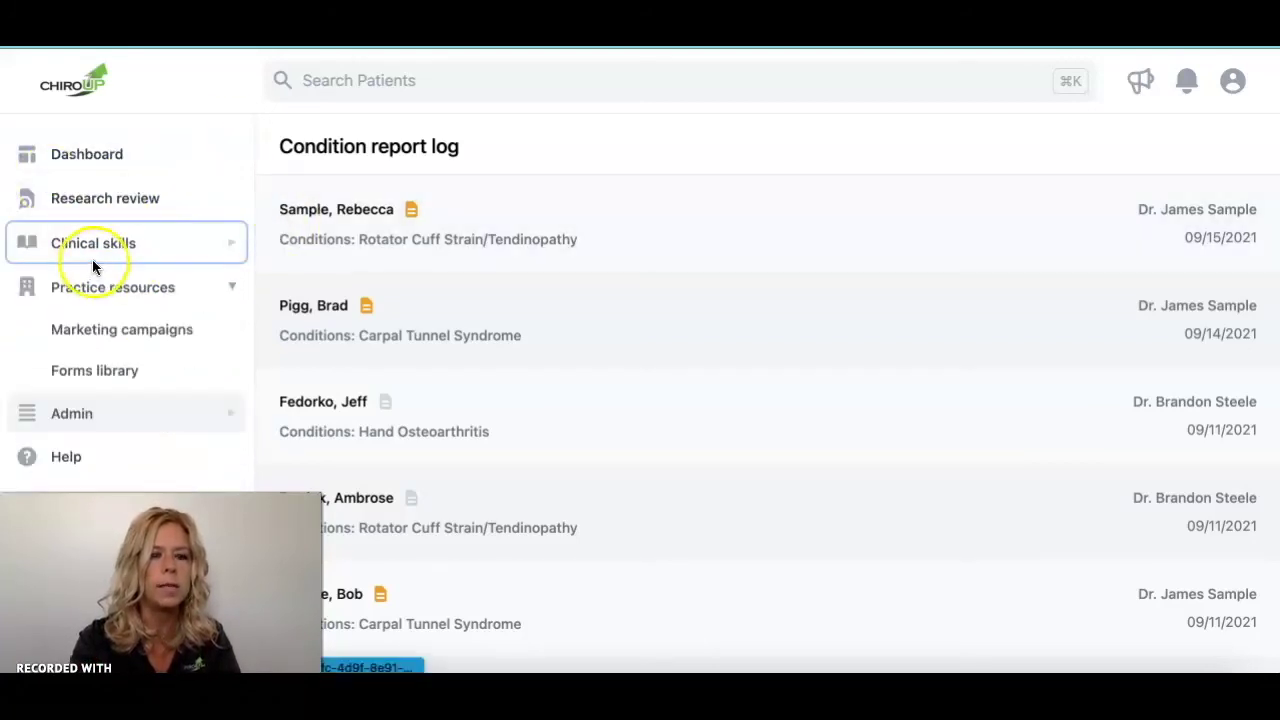
click(109, 340)
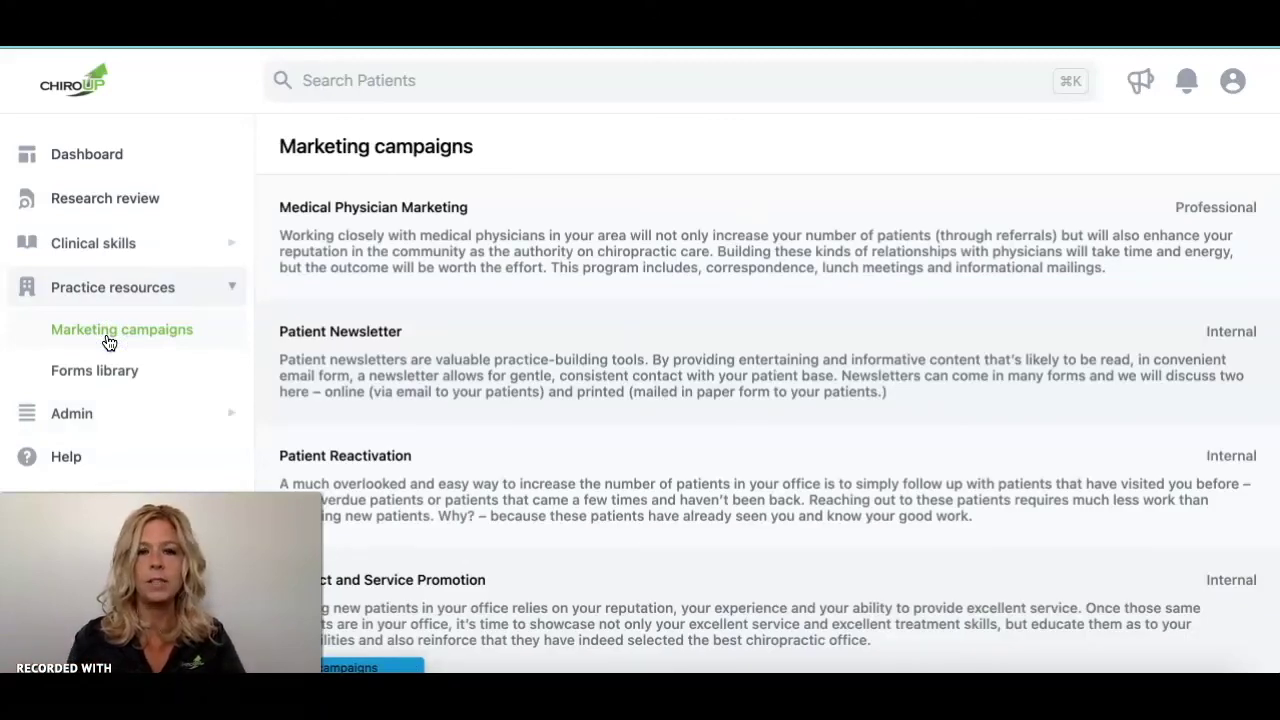
click(484, 367)
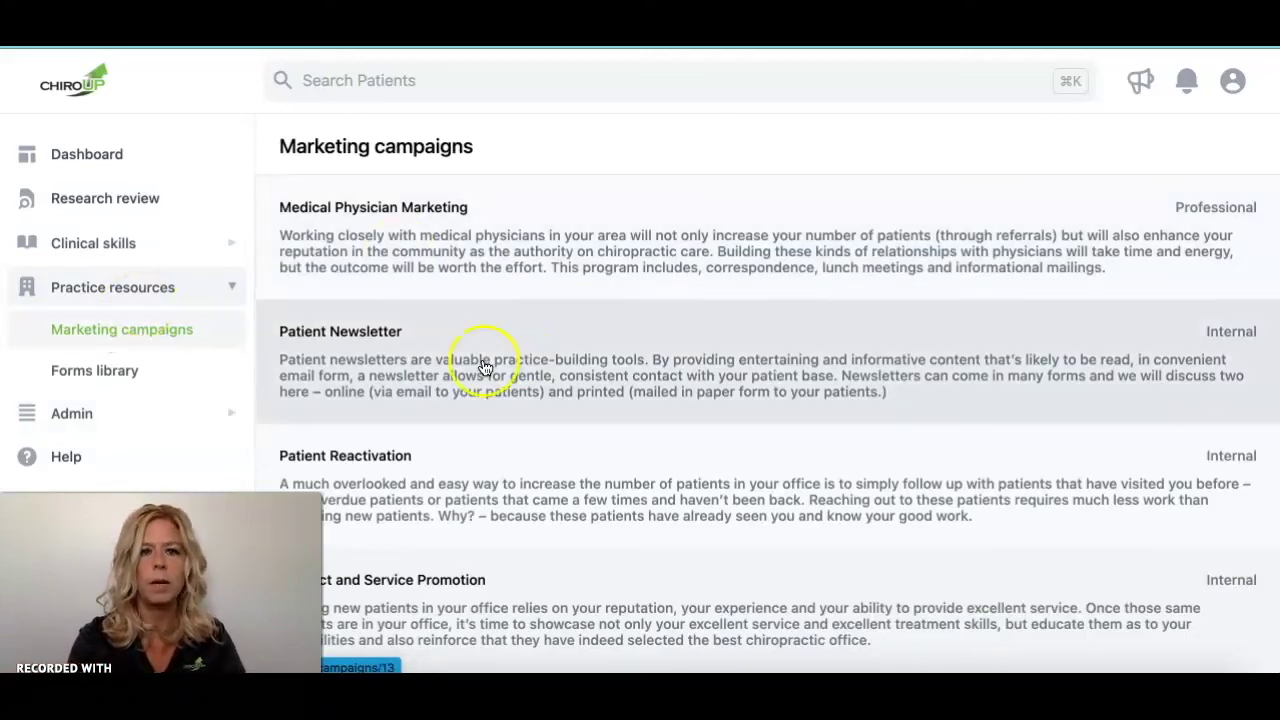
Open the Medical Physician Marketing campaign and read through its guidance down to the related assets.
click(508, 257)
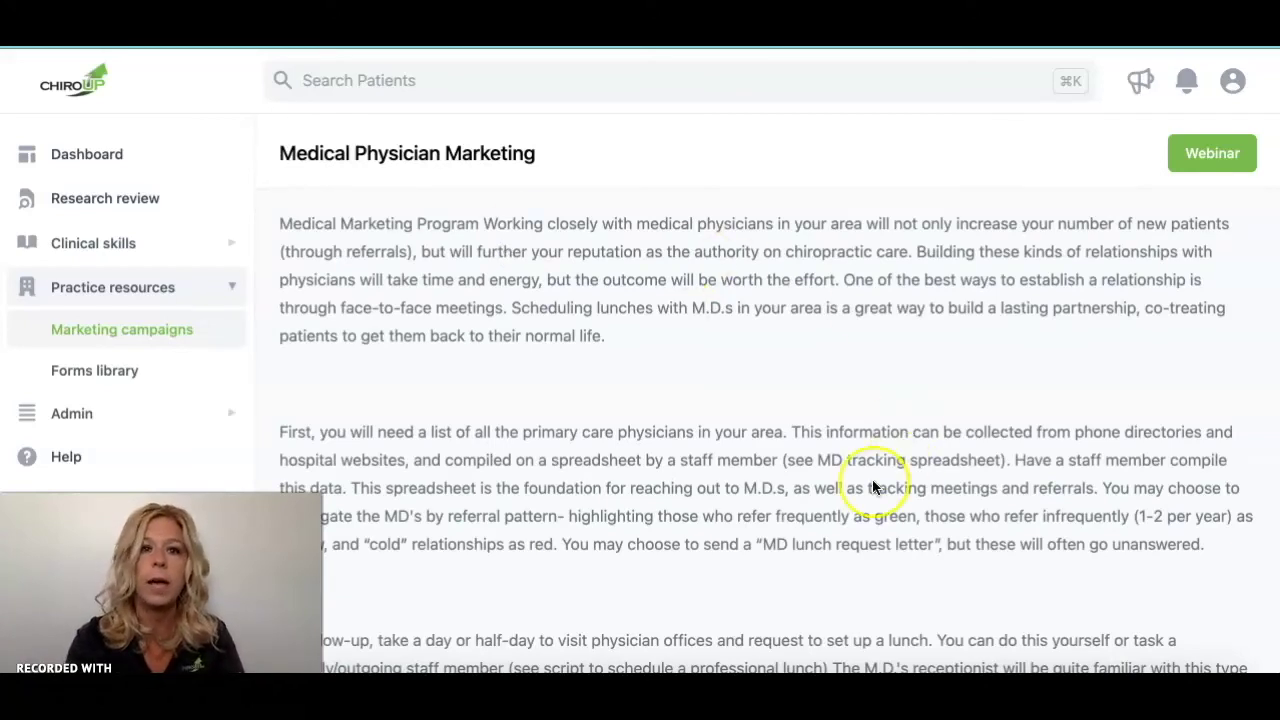
scroll(872, 487, down, 8)
scroll(872, 487, down, 1)
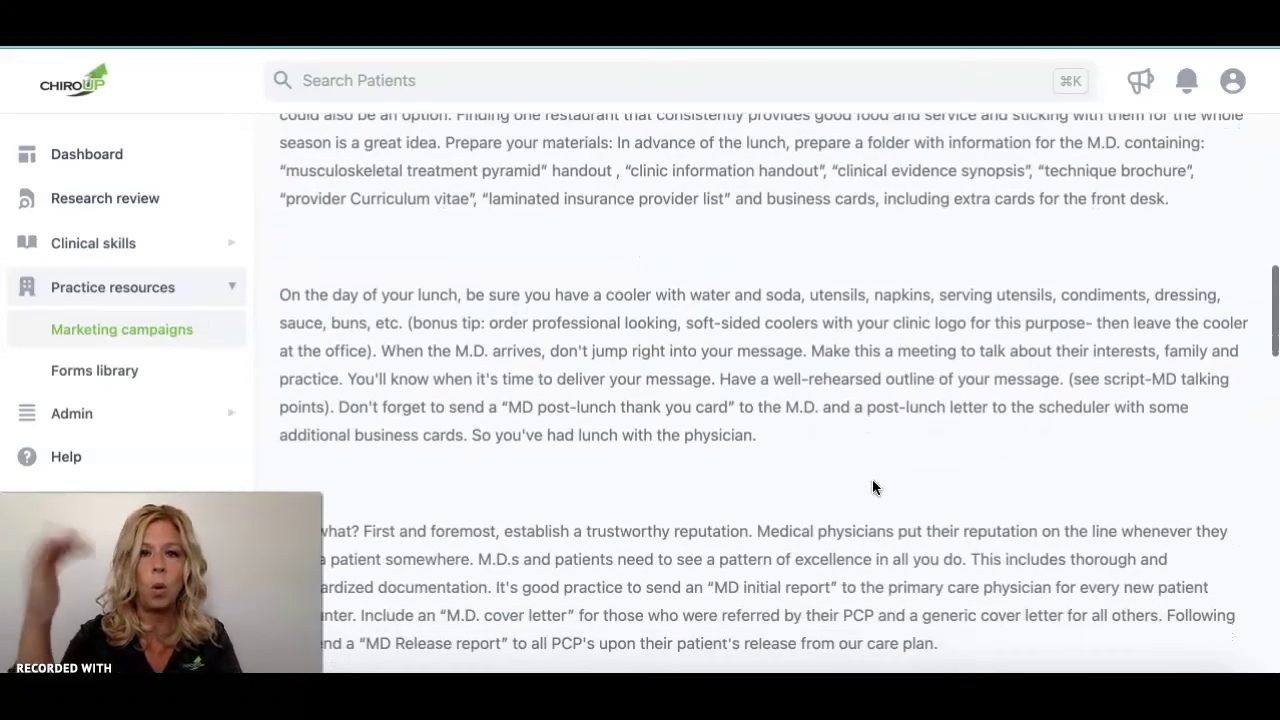
scroll(872, 487, down, 2)
scroll(872, 485, down, 6)
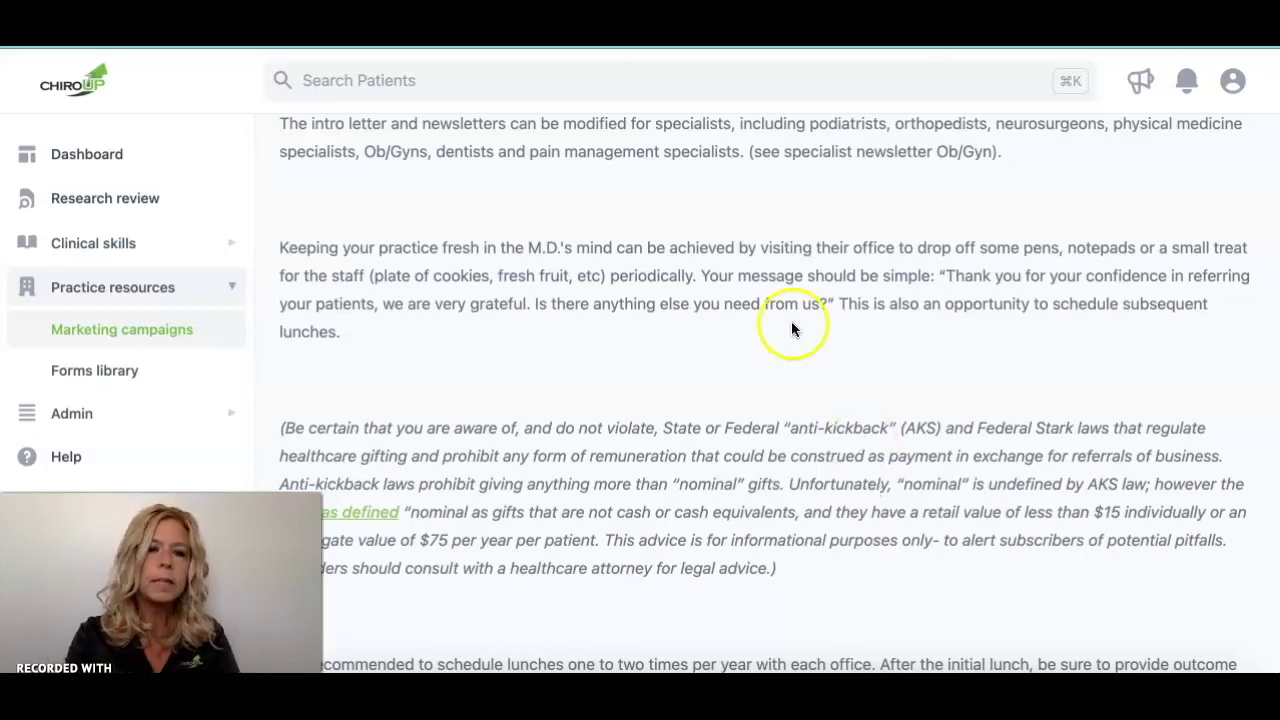
scroll(675, 385, down, 3)
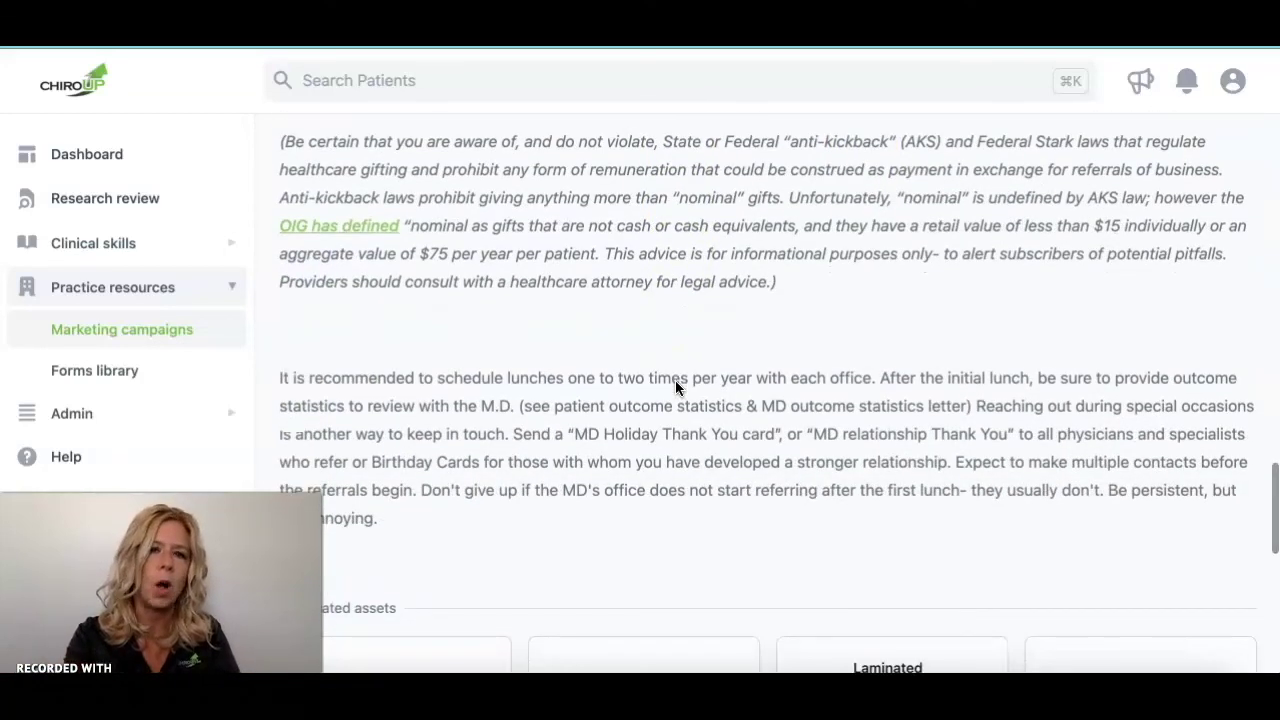
scroll(675, 385, down, 4)
scroll(675, 385, up, 12)
Return to the Marketing campaigns list and browse the other available campaigns.
click(72, 313)
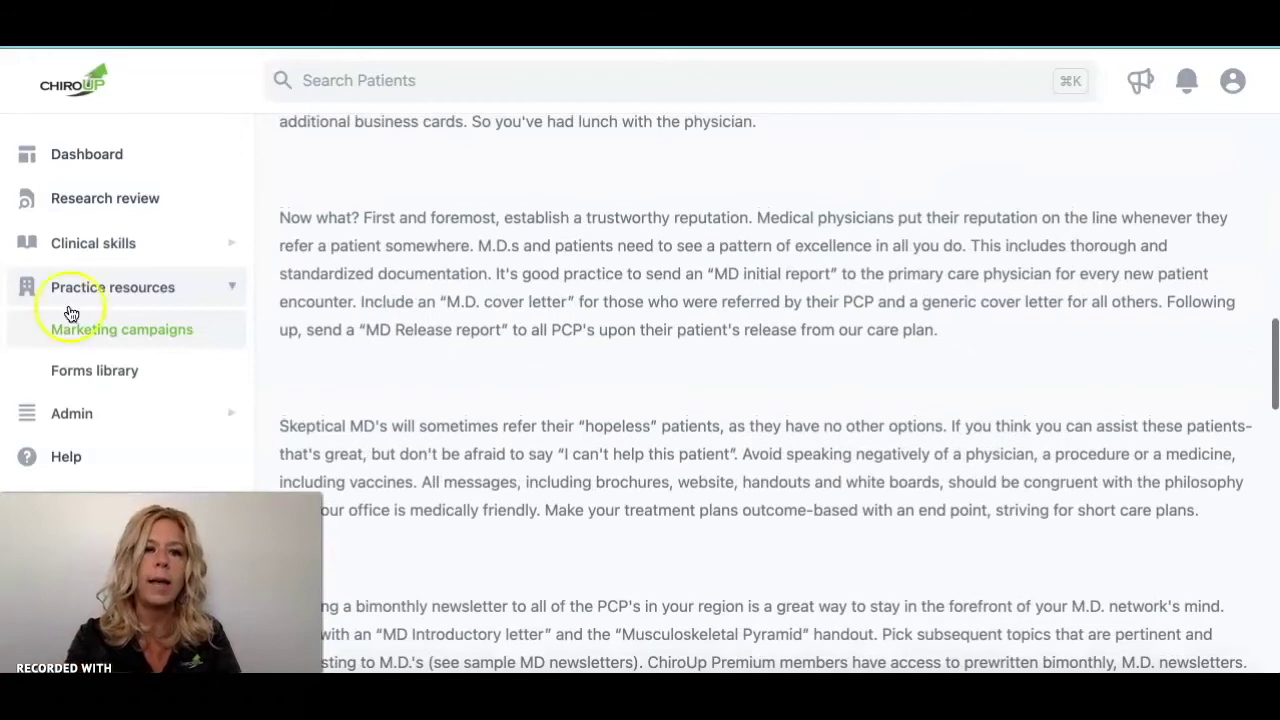
click(134, 329)
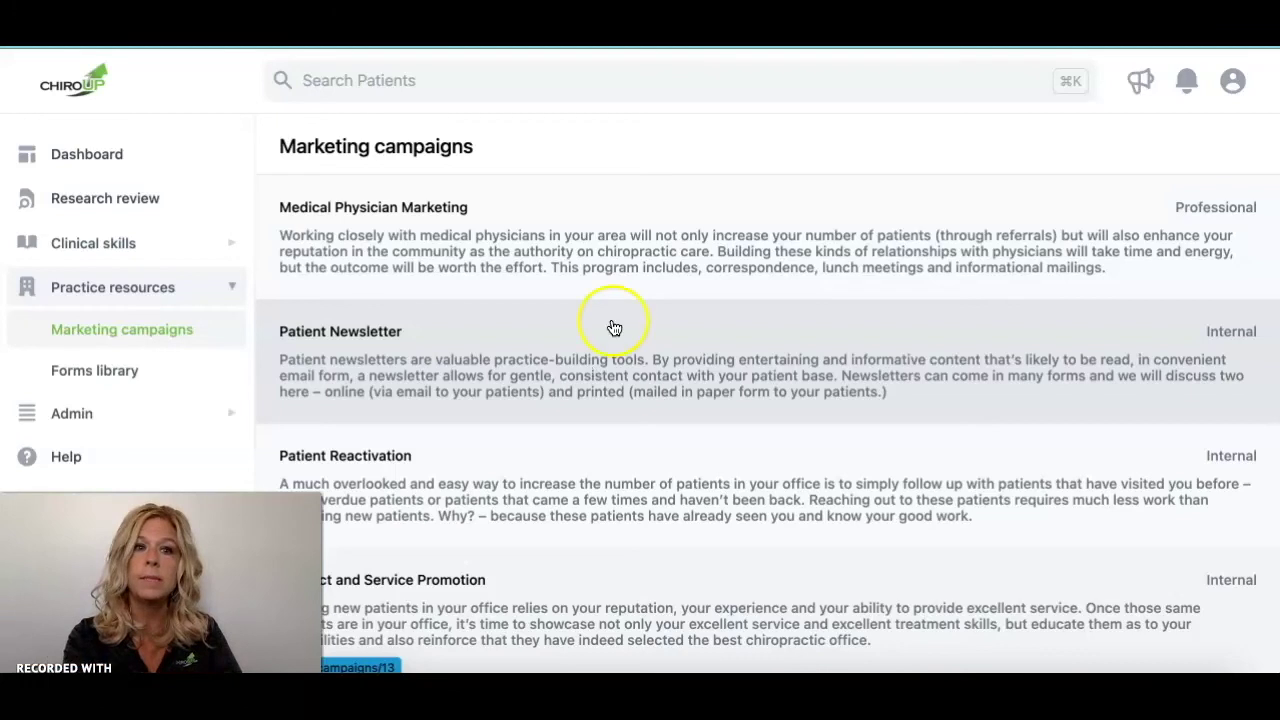
scroll(731, 434, down, 5)
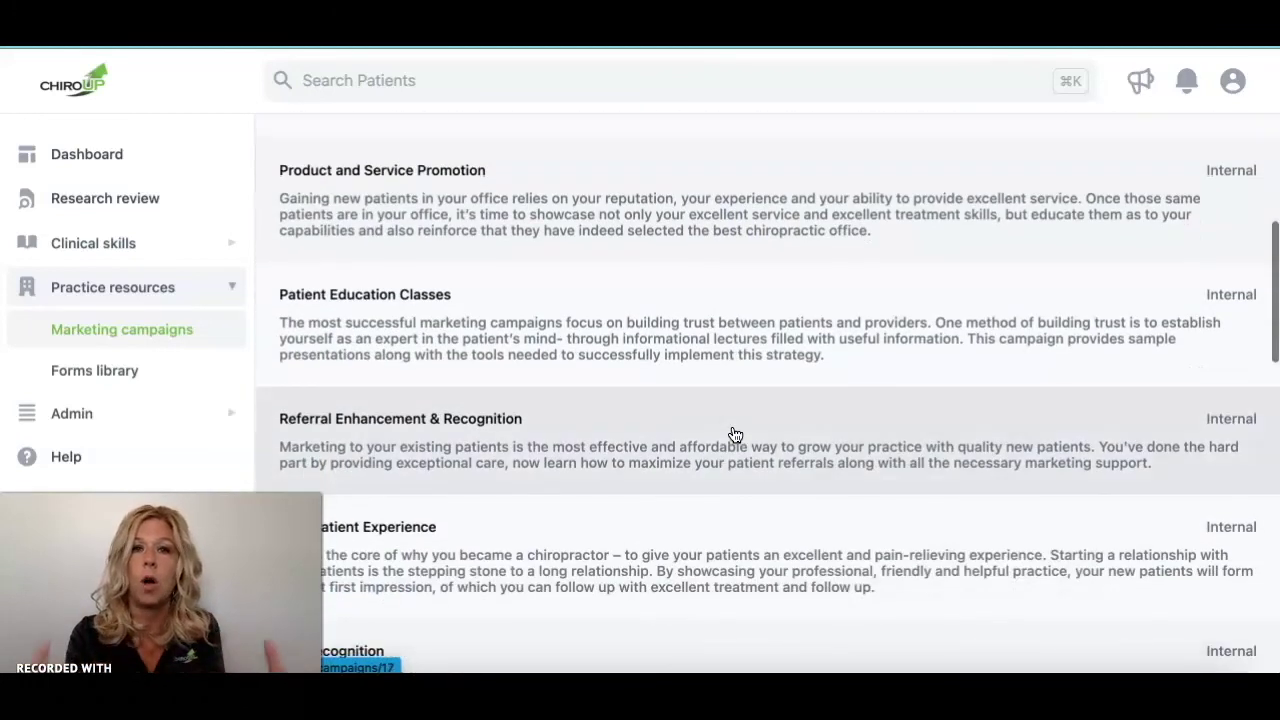
scroll(731, 434, down, 6)
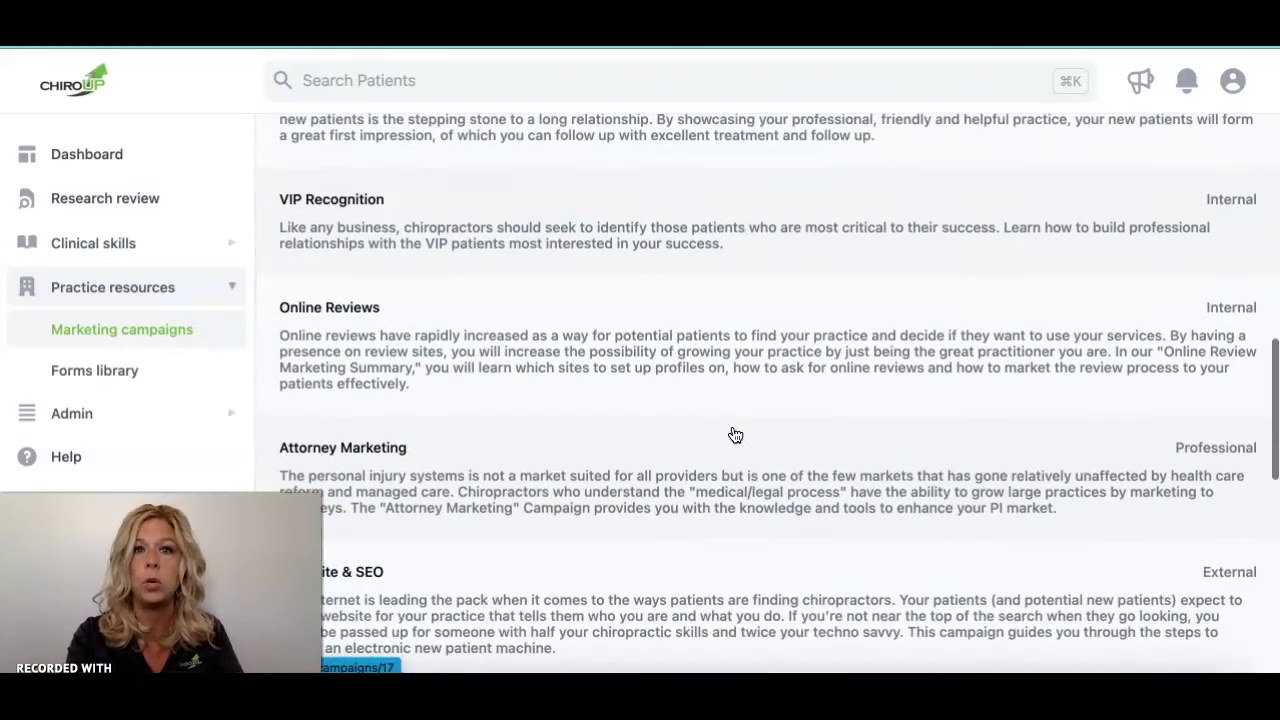
Open the Forms library in Practice resources to view its custom form categories.
click(88, 330)
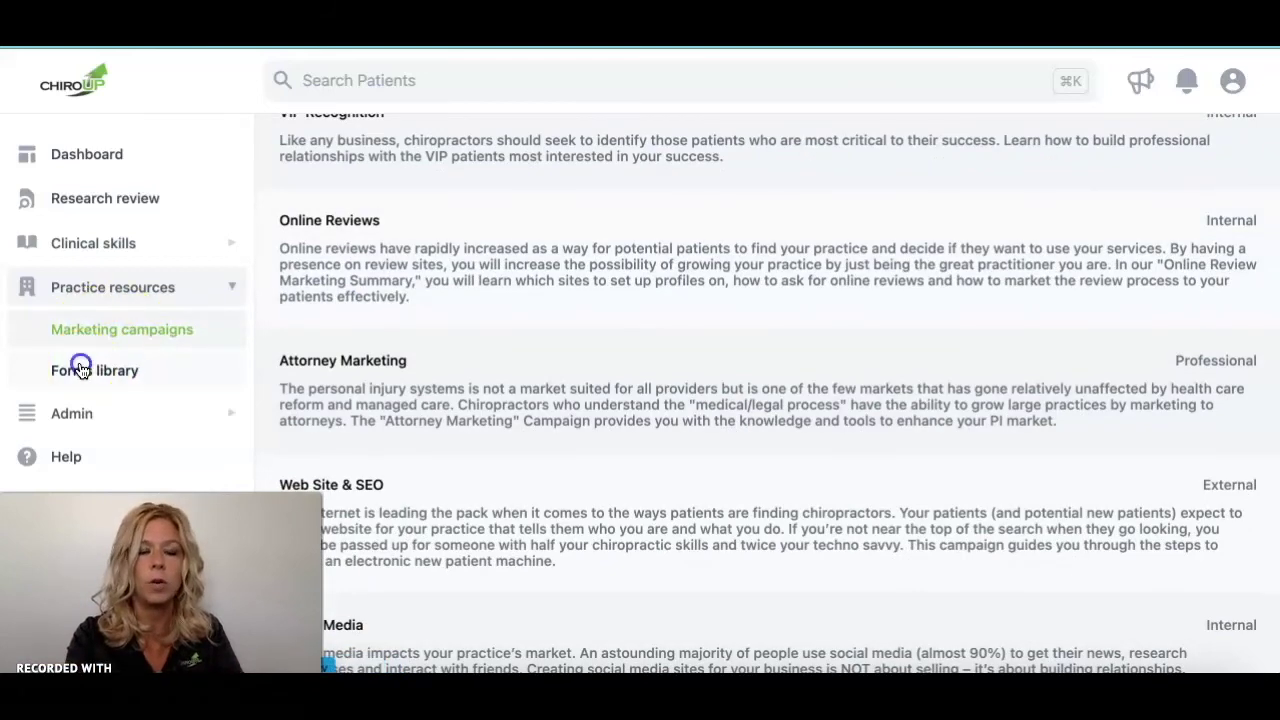
click(81, 370)
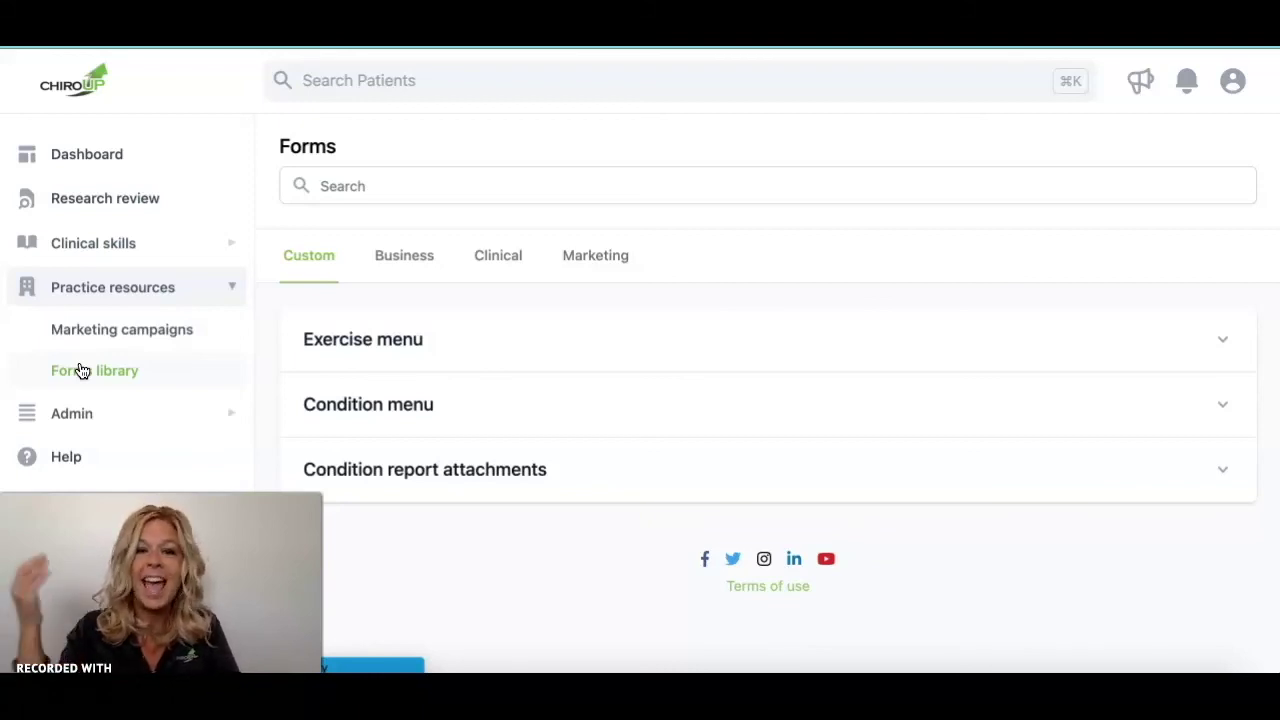
click(137, 371)
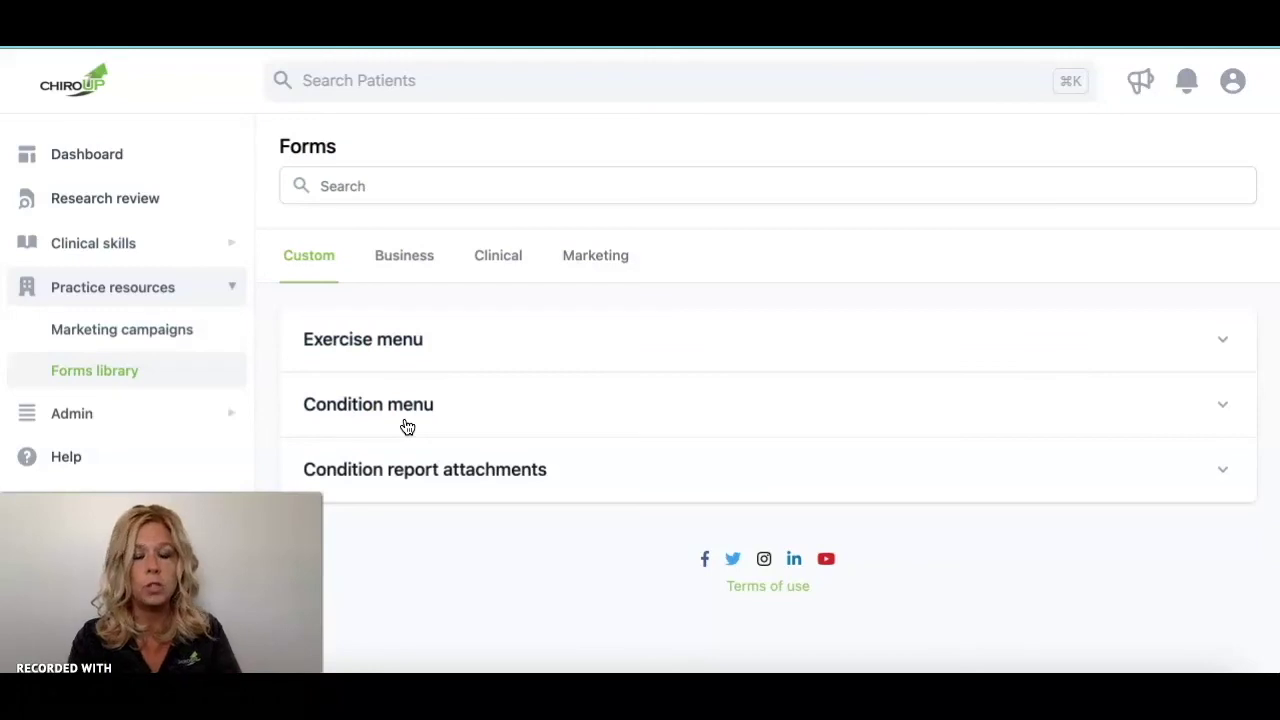
Show the Business forms, expand the Employee Policy category, and look through its documents and the remaining business categories.
click(402, 256)
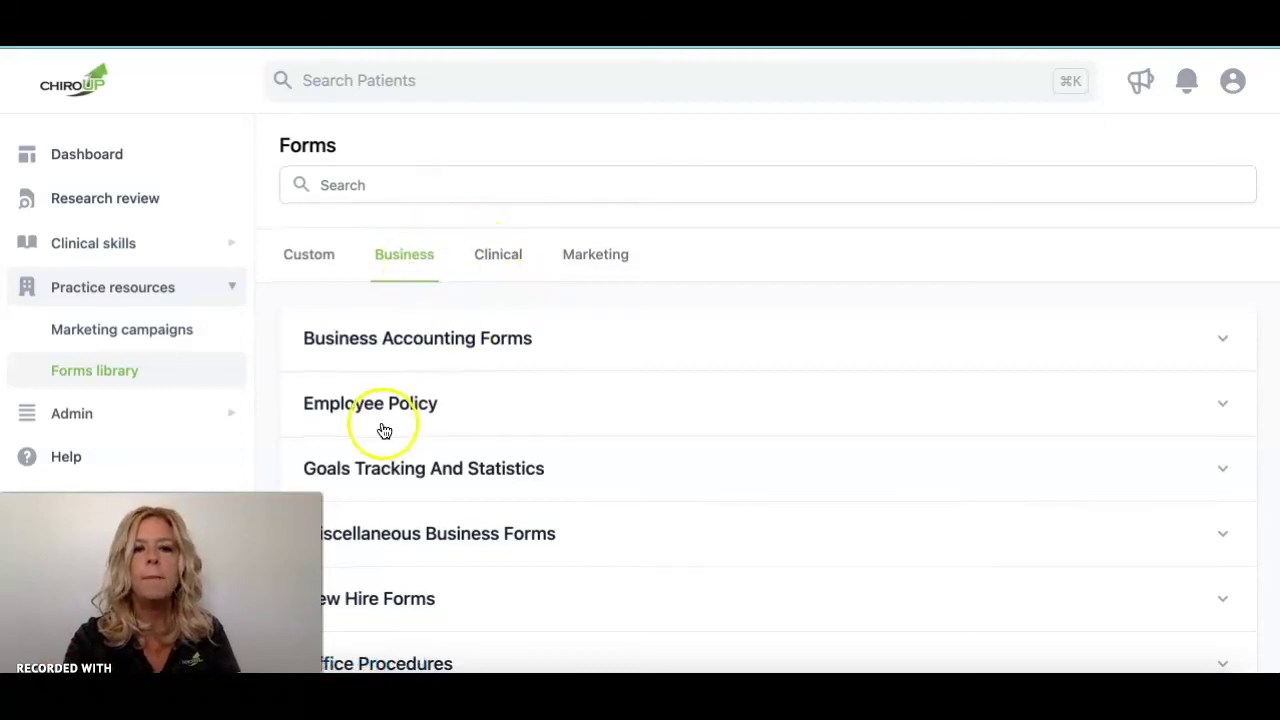
scroll(380, 429, down, 3)
click(401, 178)
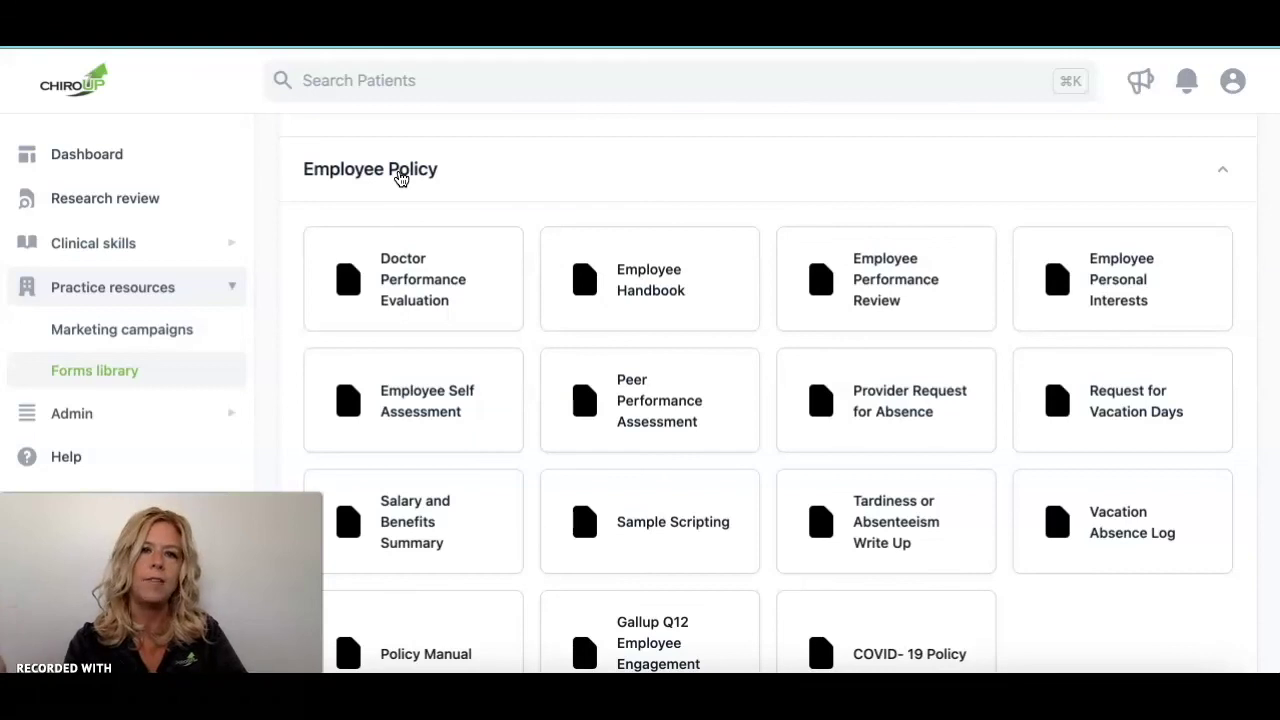
click(556, 547)
scroll(571, 486, down, 7)
scroll(571, 486, down, 2)
scroll(571, 486, up, 2)
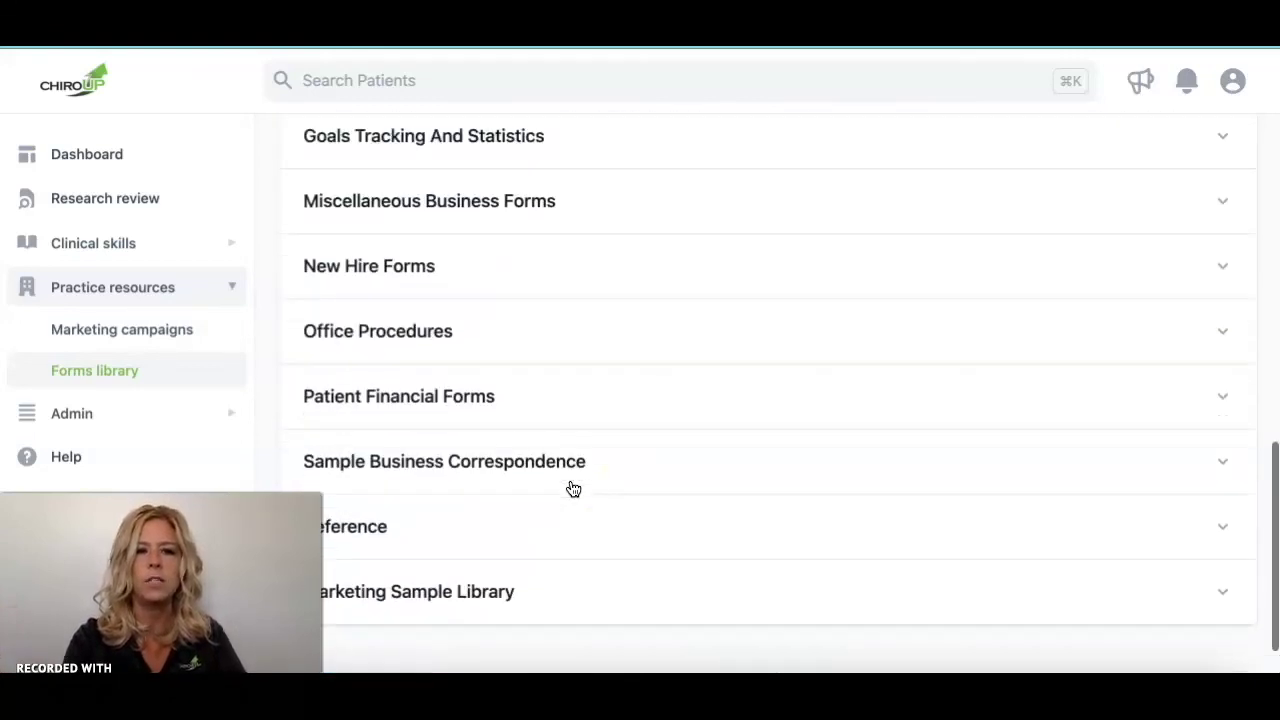
Expand the Office Procedures category in the Business forms and look through its documents.
click(401, 388)
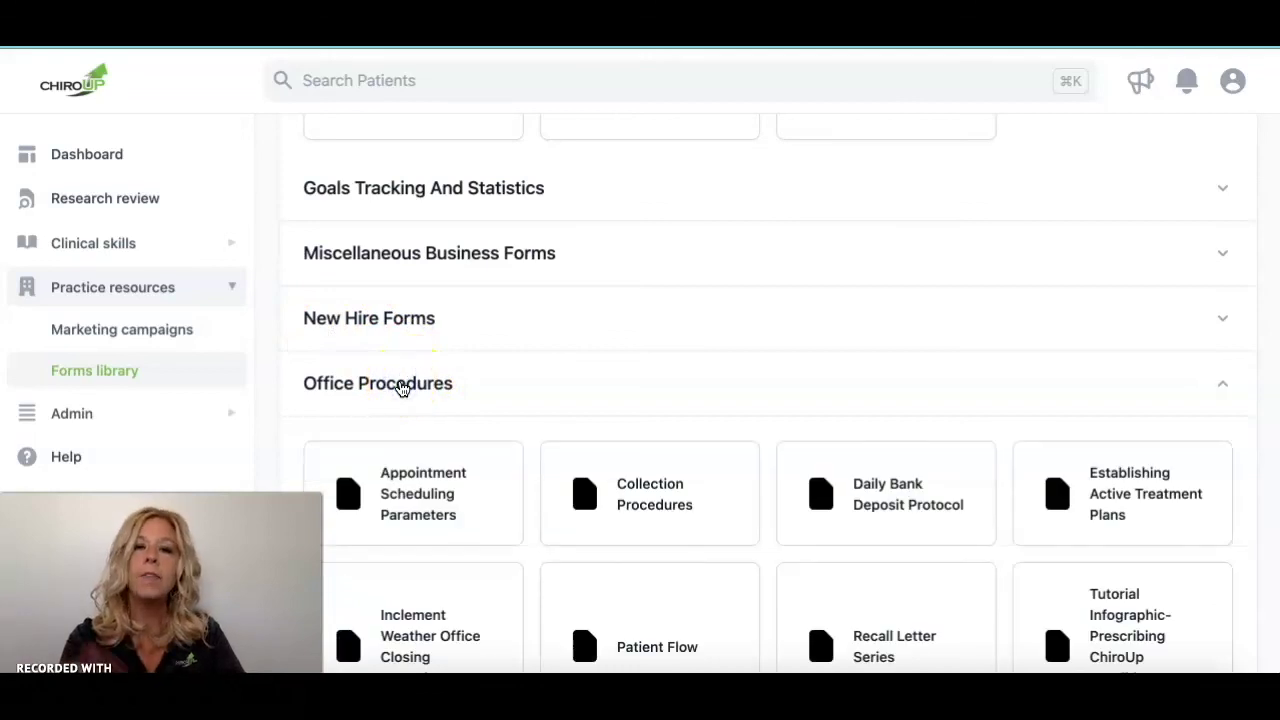
scroll(633, 437, down, 3)
scroll(633, 437, down, 3)
scroll(631, 434, up, 7)
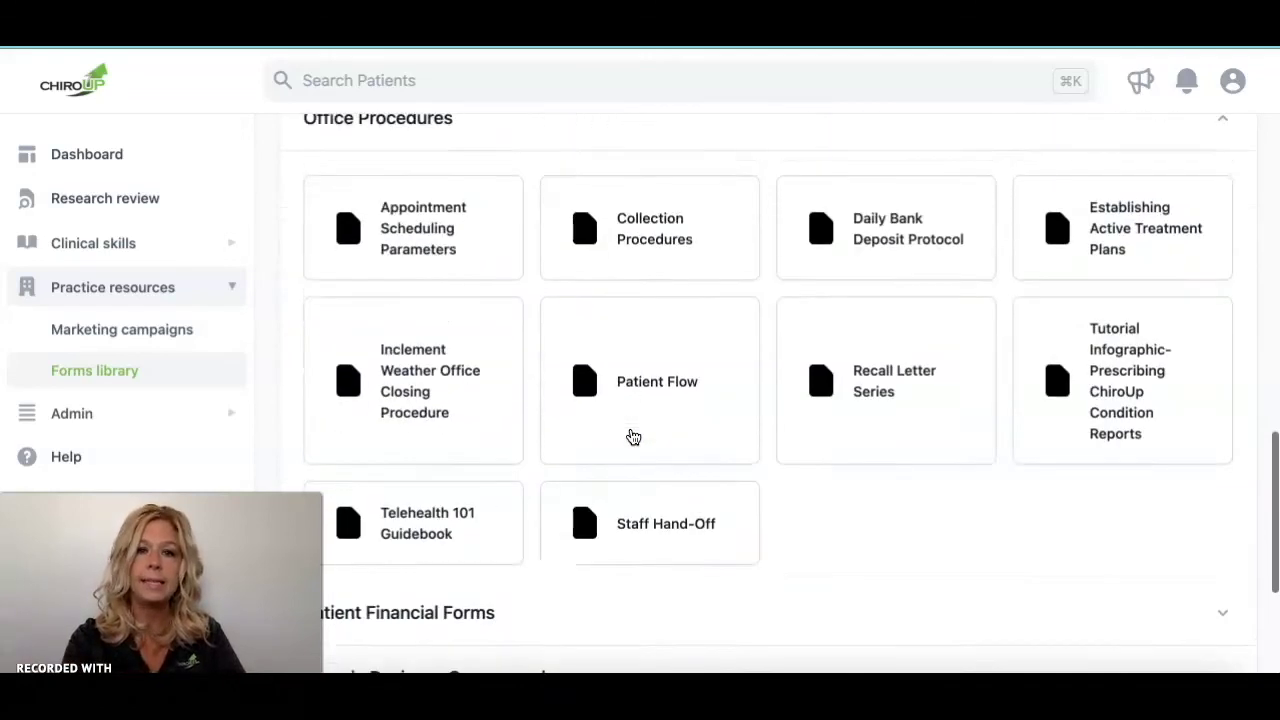
Expand the New Hire Forms and Miscellaneous Business Forms categories and look through the documents they offer.
click(395, 418)
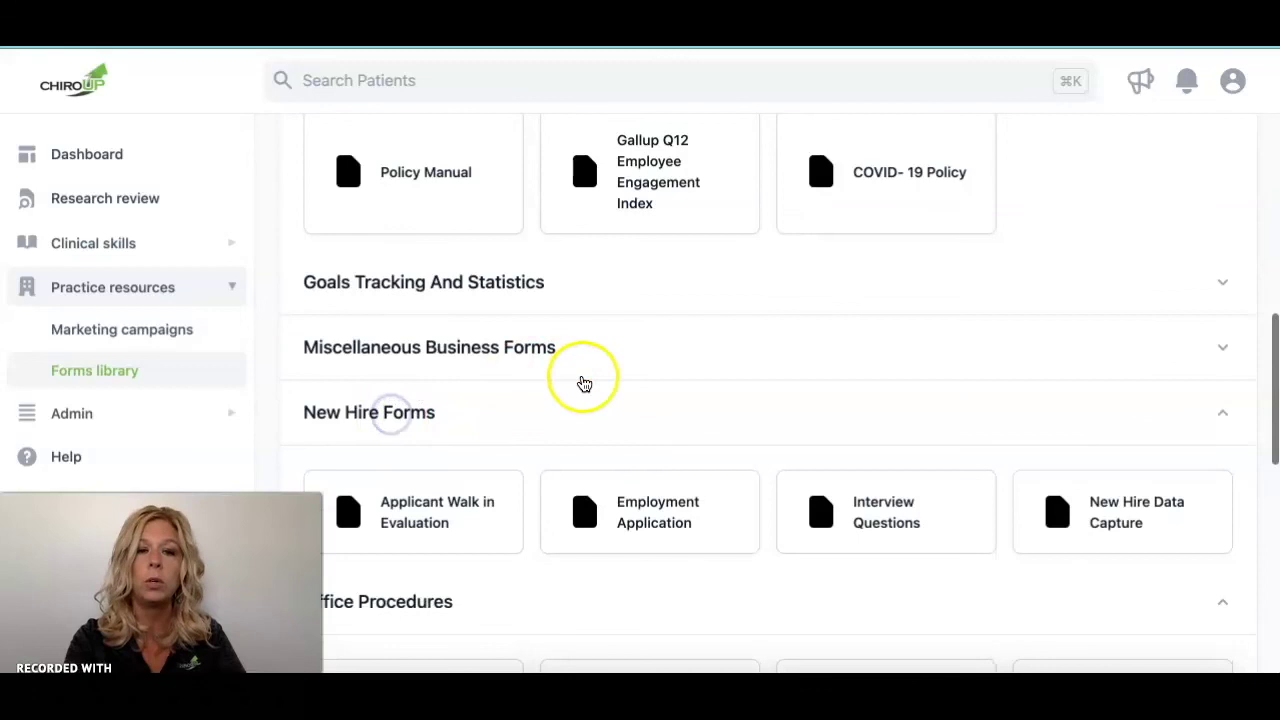
scroll(580, 380, up, 2)
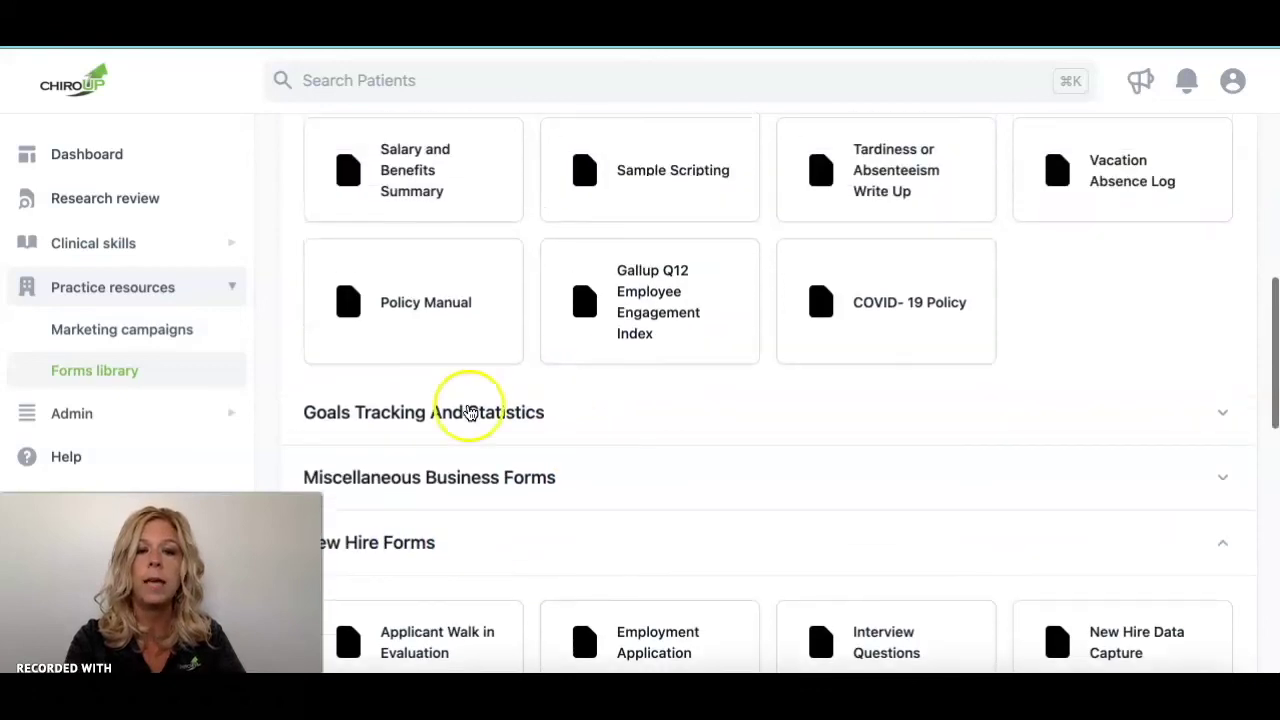
click(460, 480)
scroll(668, 481, down, 2)
scroll(671, 481, down, 3)
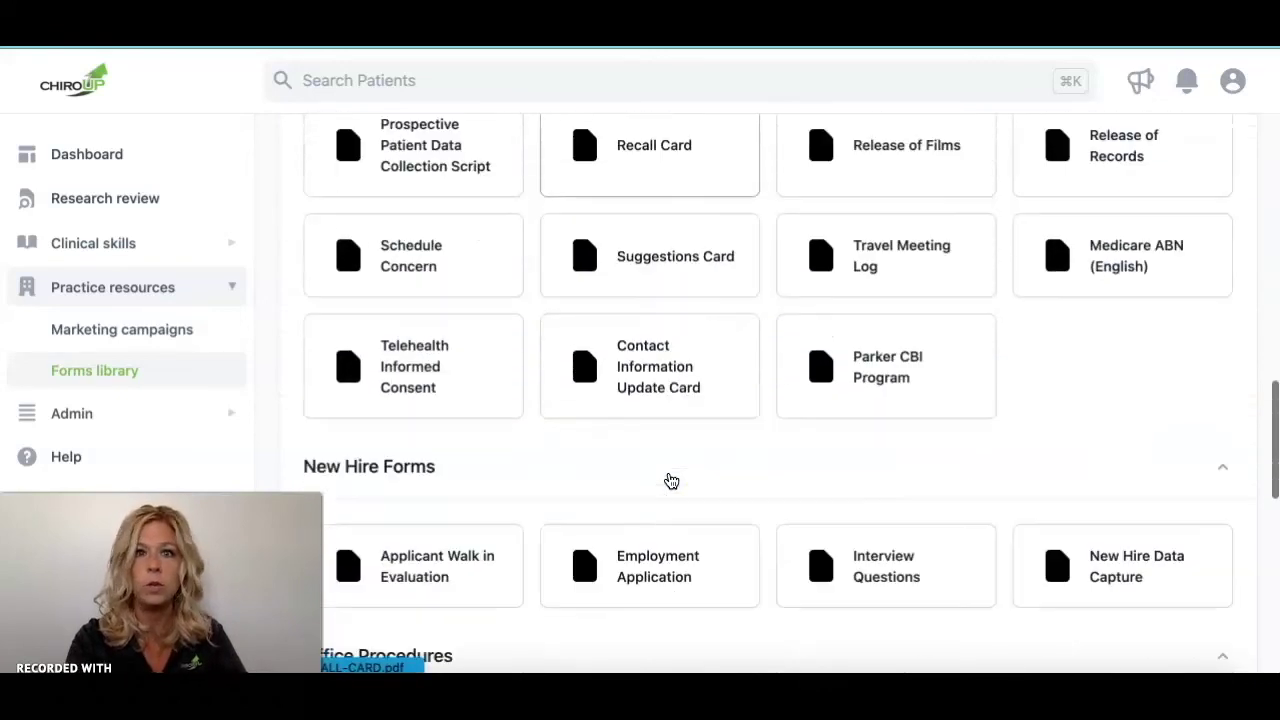
scroll(671, 481, up, 10)
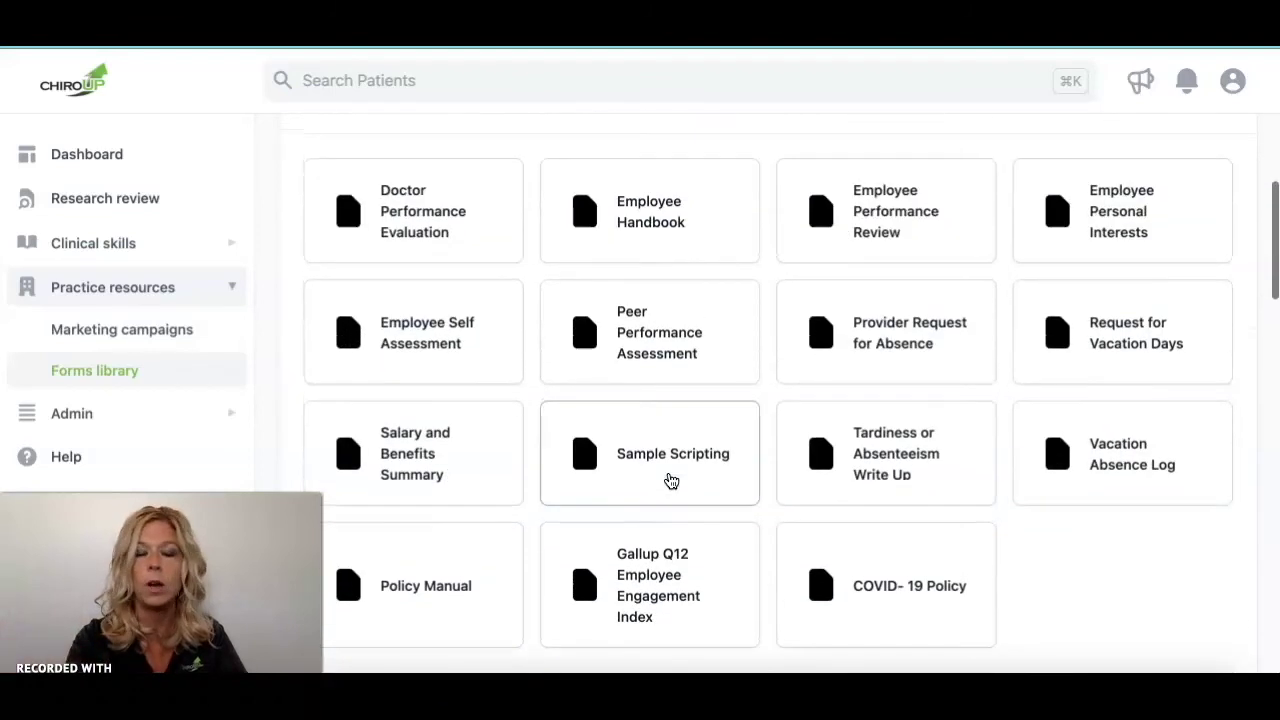
Switch to the Clinical forms, expand Impairment Questionnaires, and browse down through the questionnaires and remaining clinical categories.
click(536, 358)
click(499, 262)
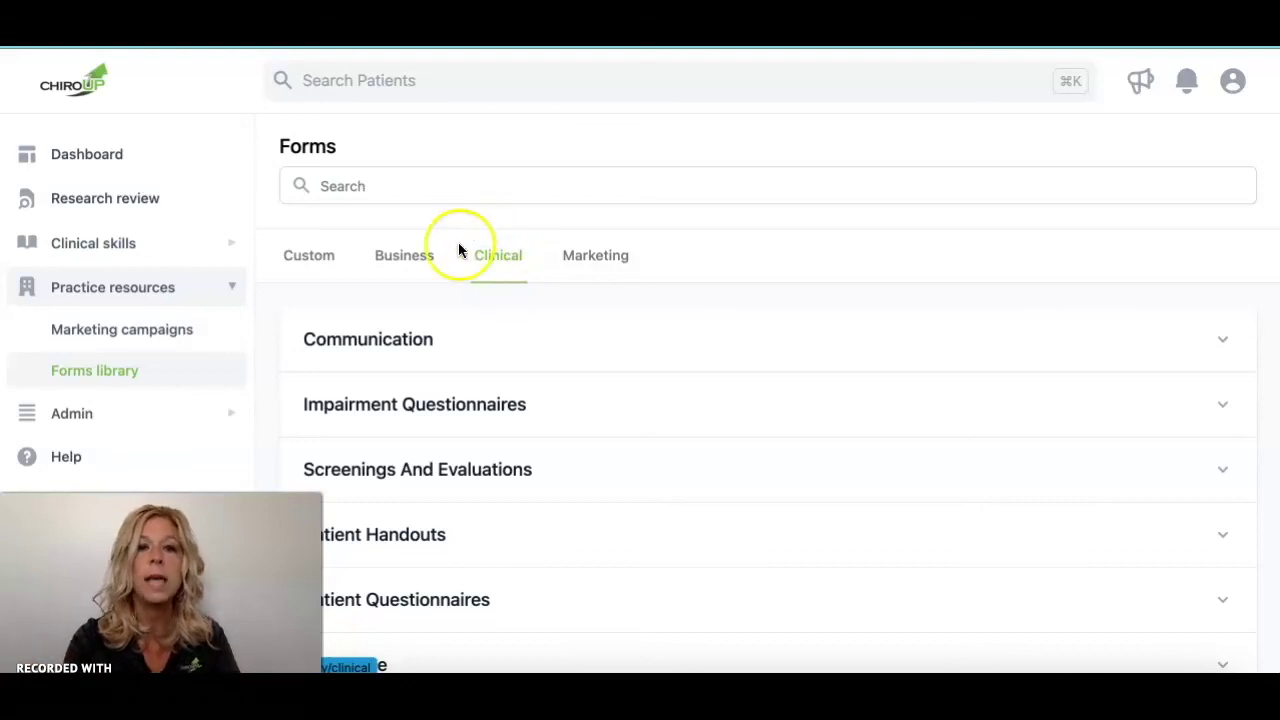
click(441, 398)
scroll(451, 500, down, 10)
scroll(457, 505, down, 10)
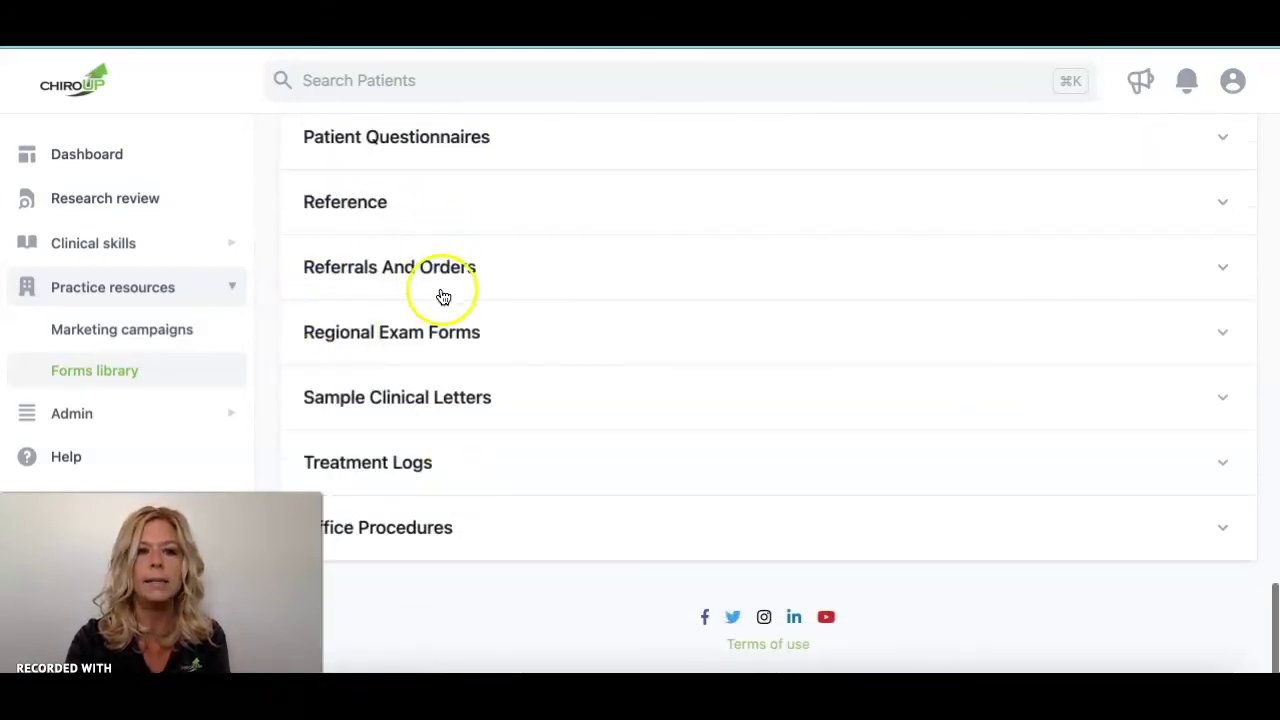
Expand the Patient Handouts category in the Clinical forms and browse its handouts and infographics.
scroll(394, 157, up, 4)
click(394, 464)
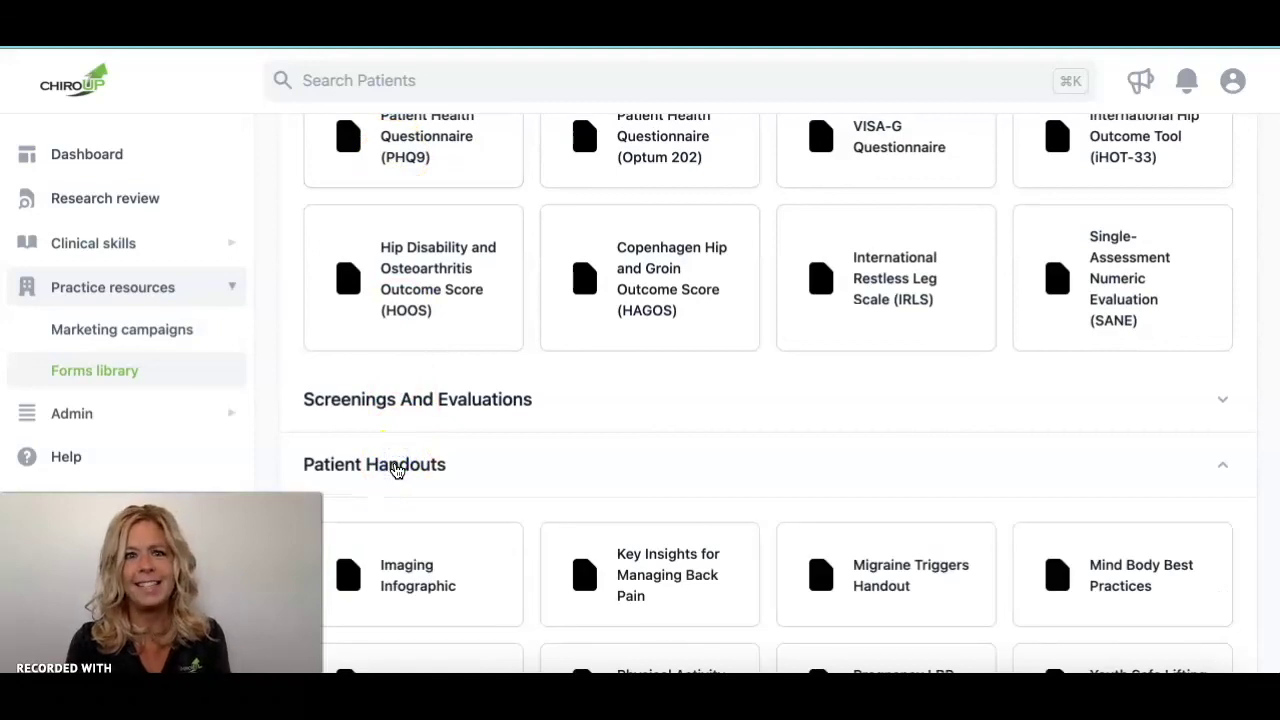
scroll(865, 435, down, 5)
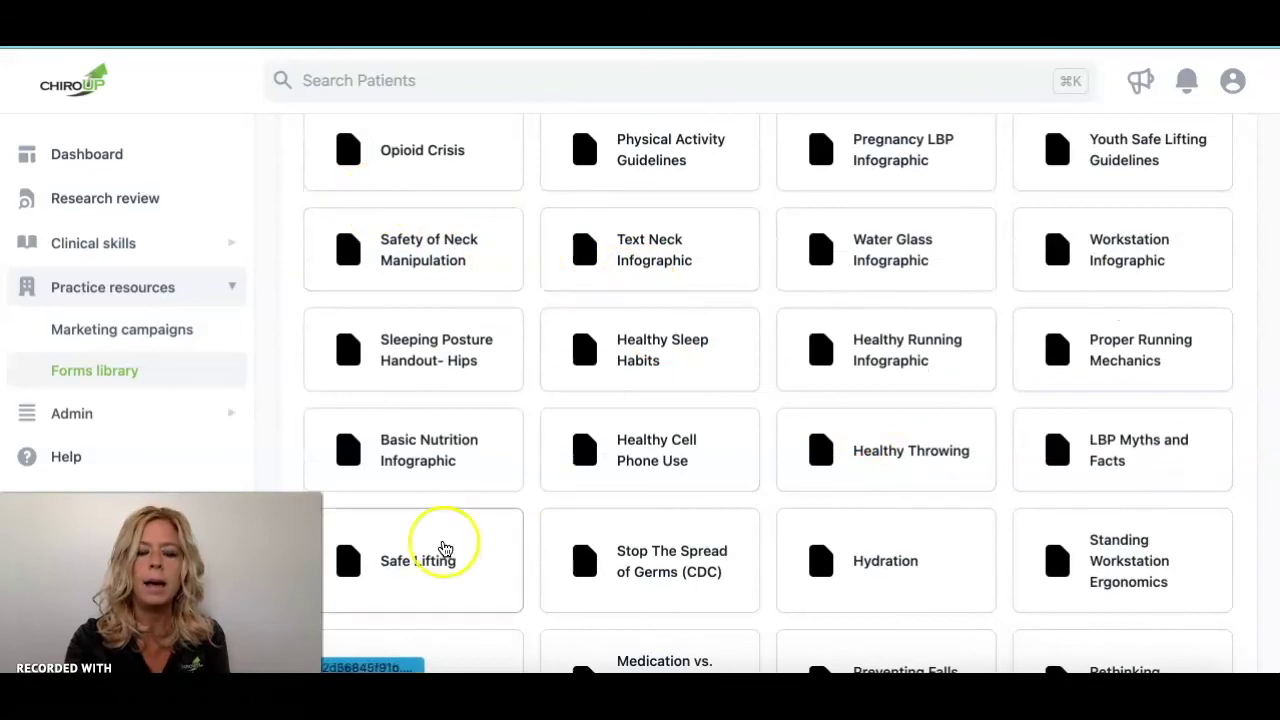
Open the Safe Lifting patient handout, read through the page, and close it to return to the forms library.
scroll(593, 343, down, 2)
click(394, 364)
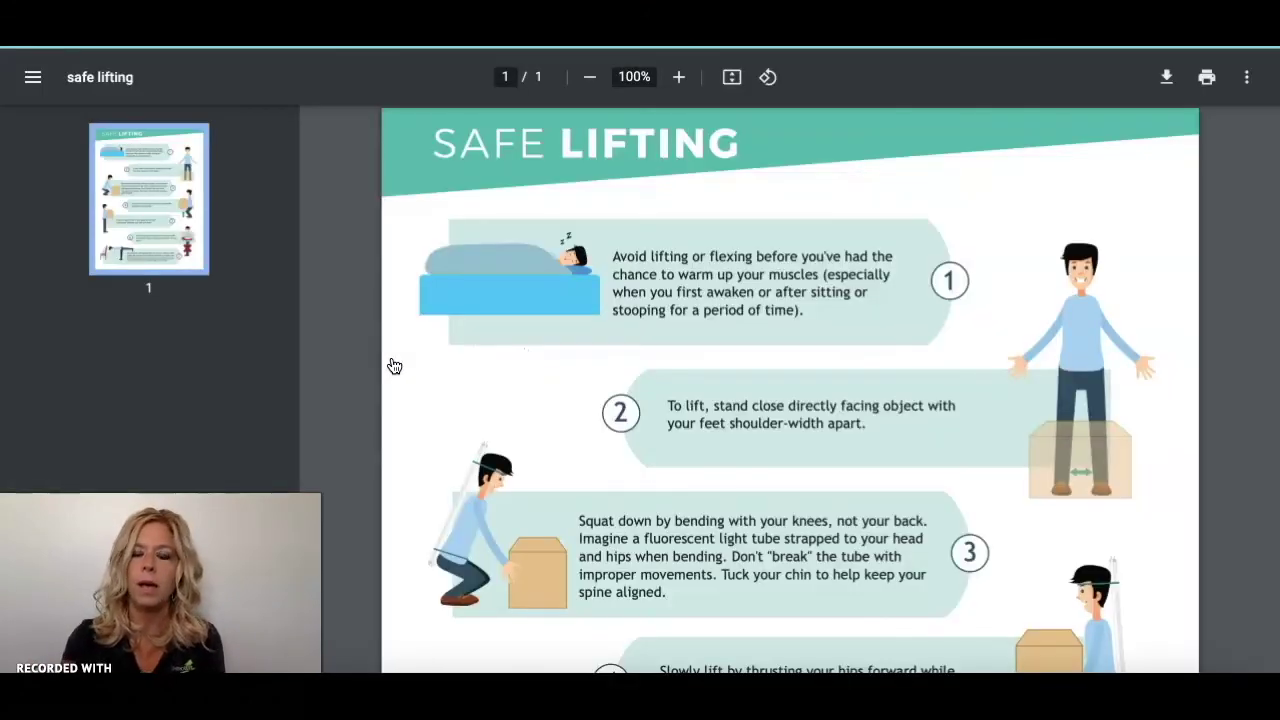
scroll(658, 357, down, 5)
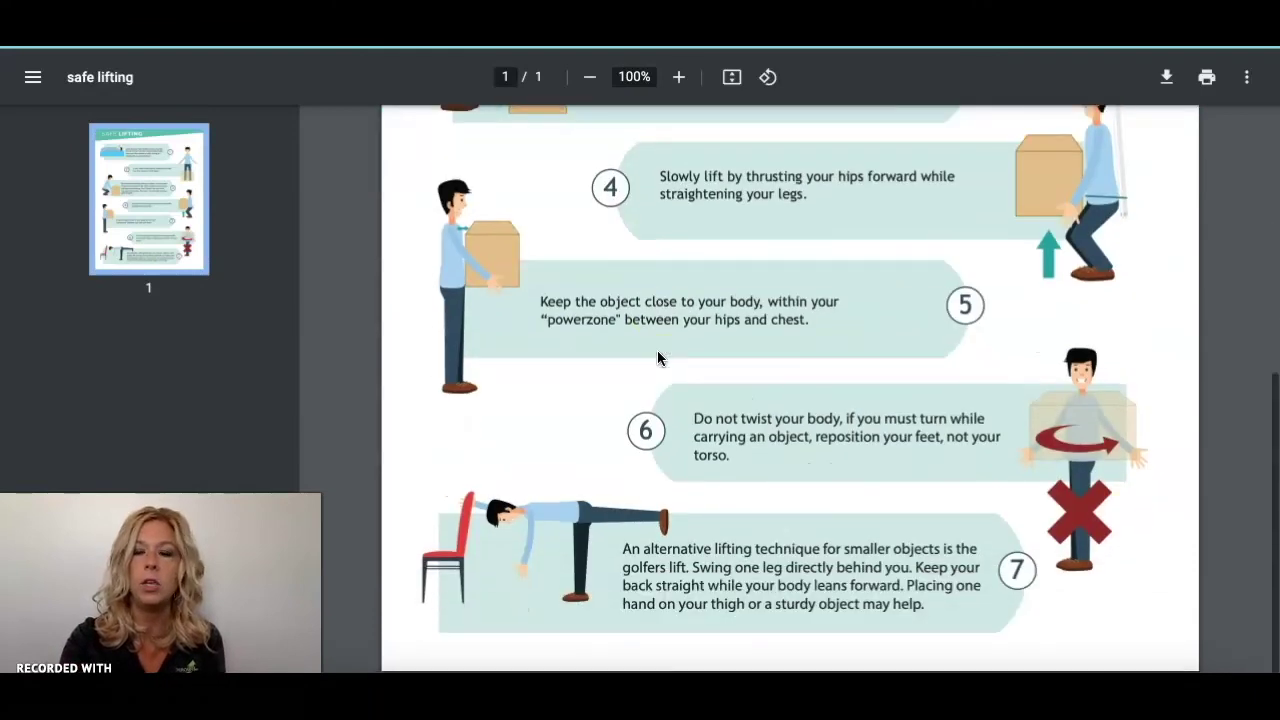
scroll(658, 357, up, 3)
scroll(658, 357, up, 2)
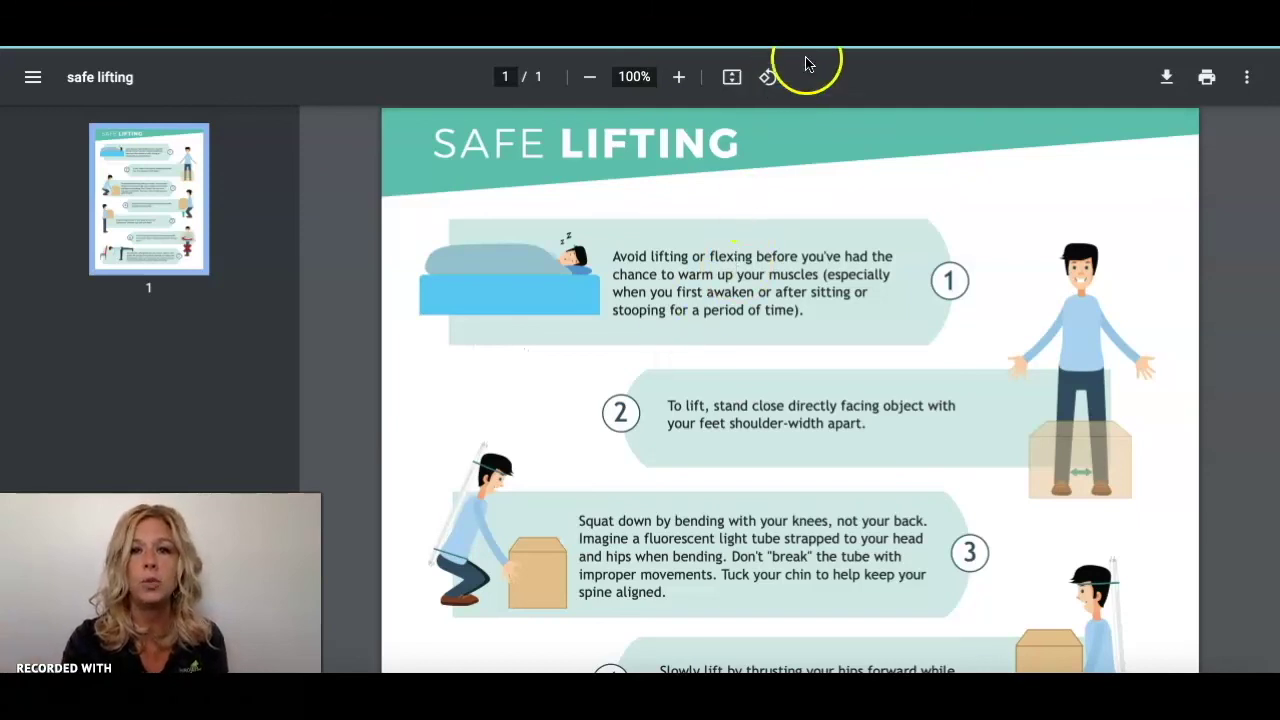
key(ctrl+w)
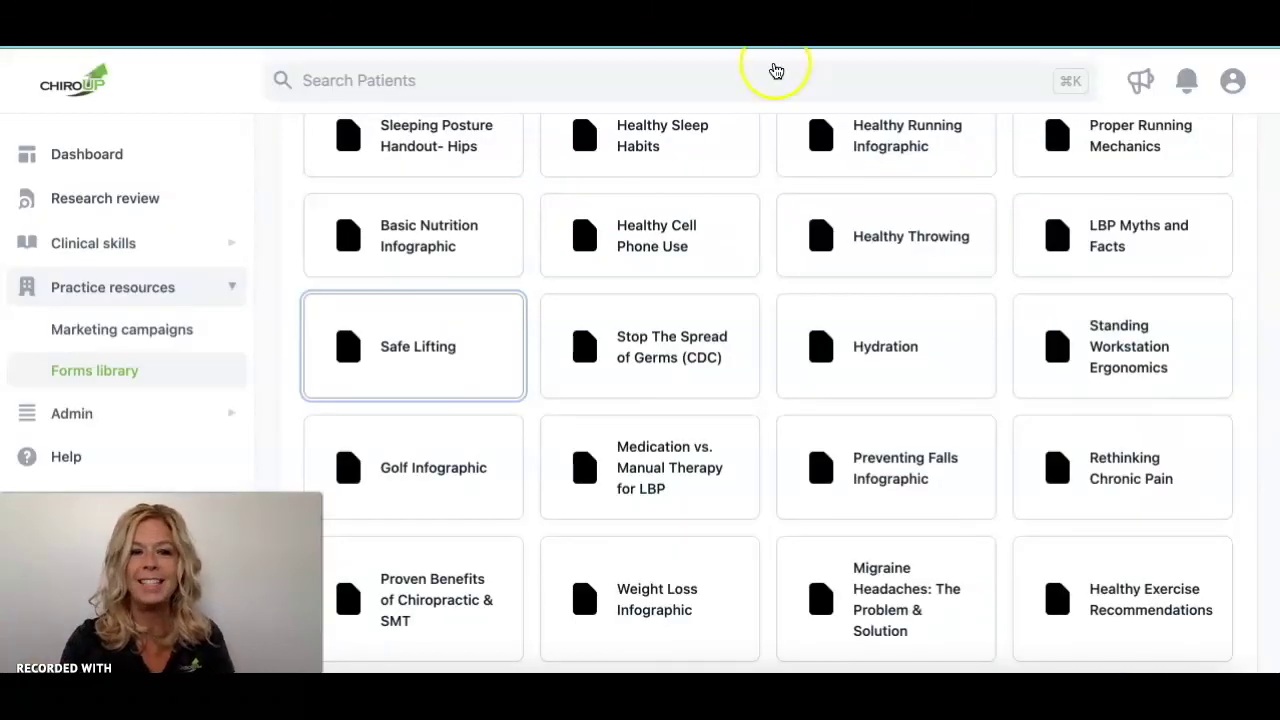
Switch to the Marketing forms, expand the Marketing Sample Library, and browse its sample documents.
scroll(600, 229, up, 8)
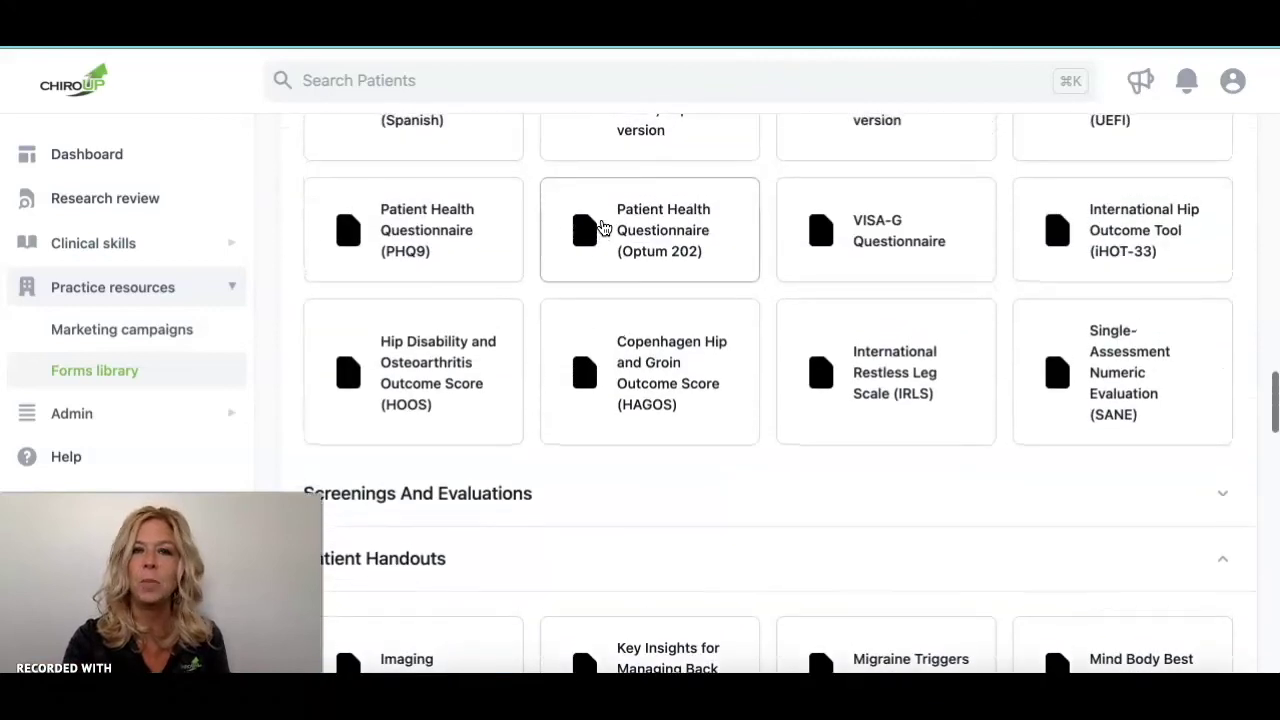
scroll(600, 229, up, 15)
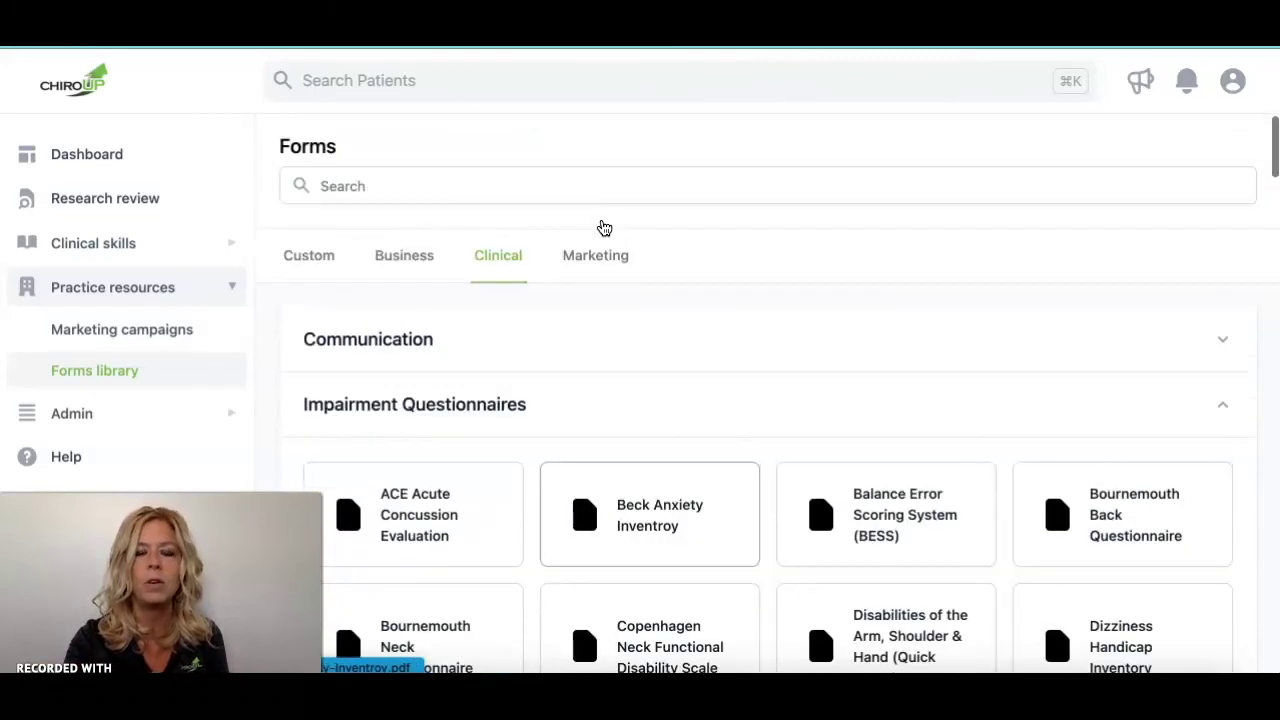
click(598, 262)
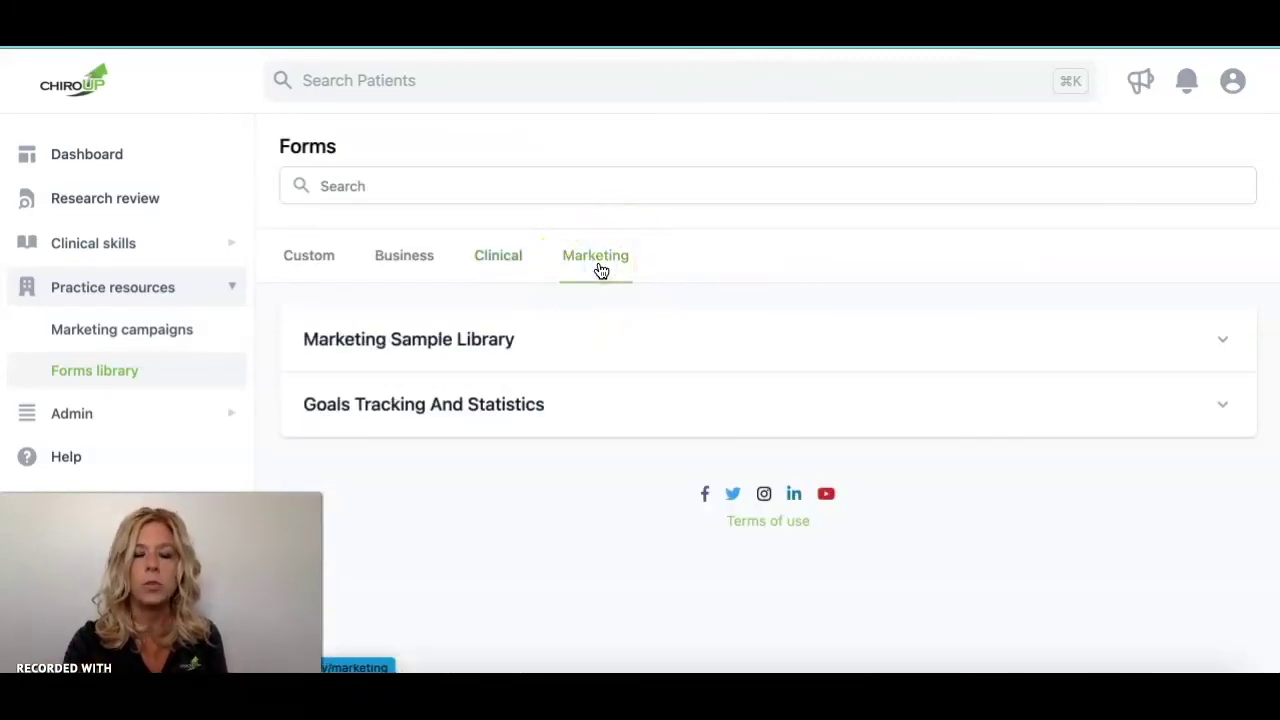
click(449, 345)
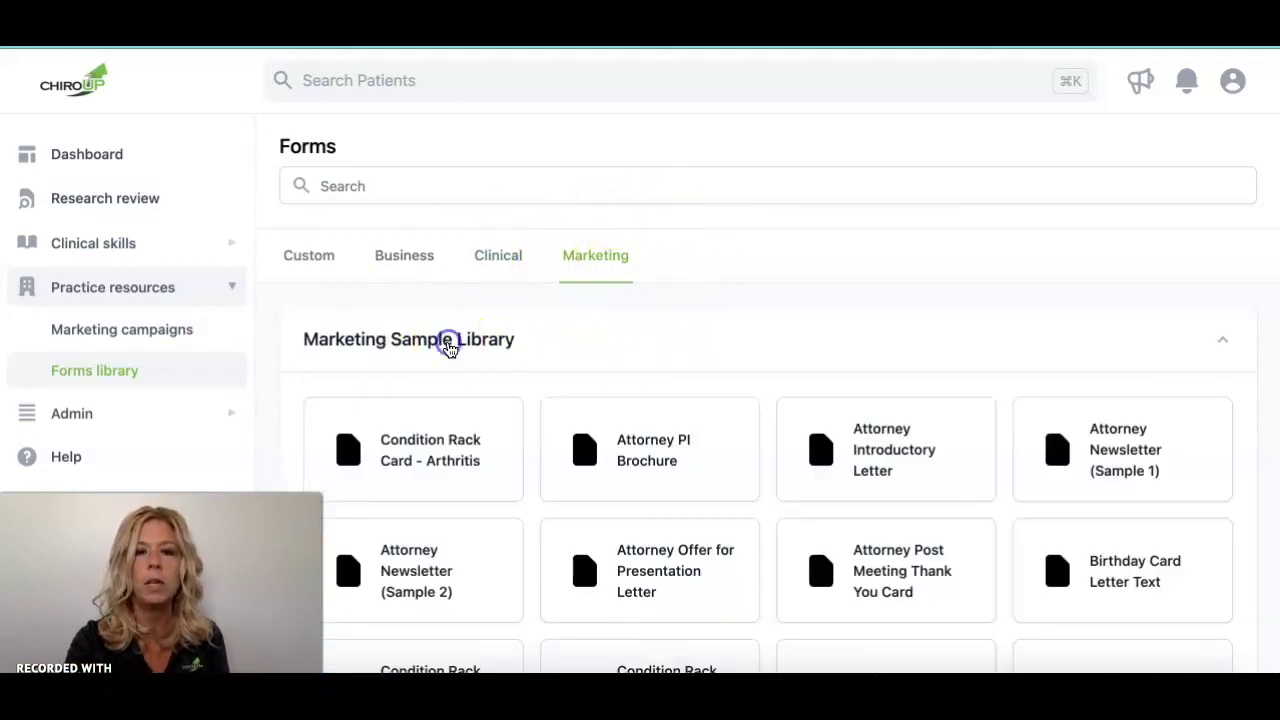
scroll(702, 380, down, 13)
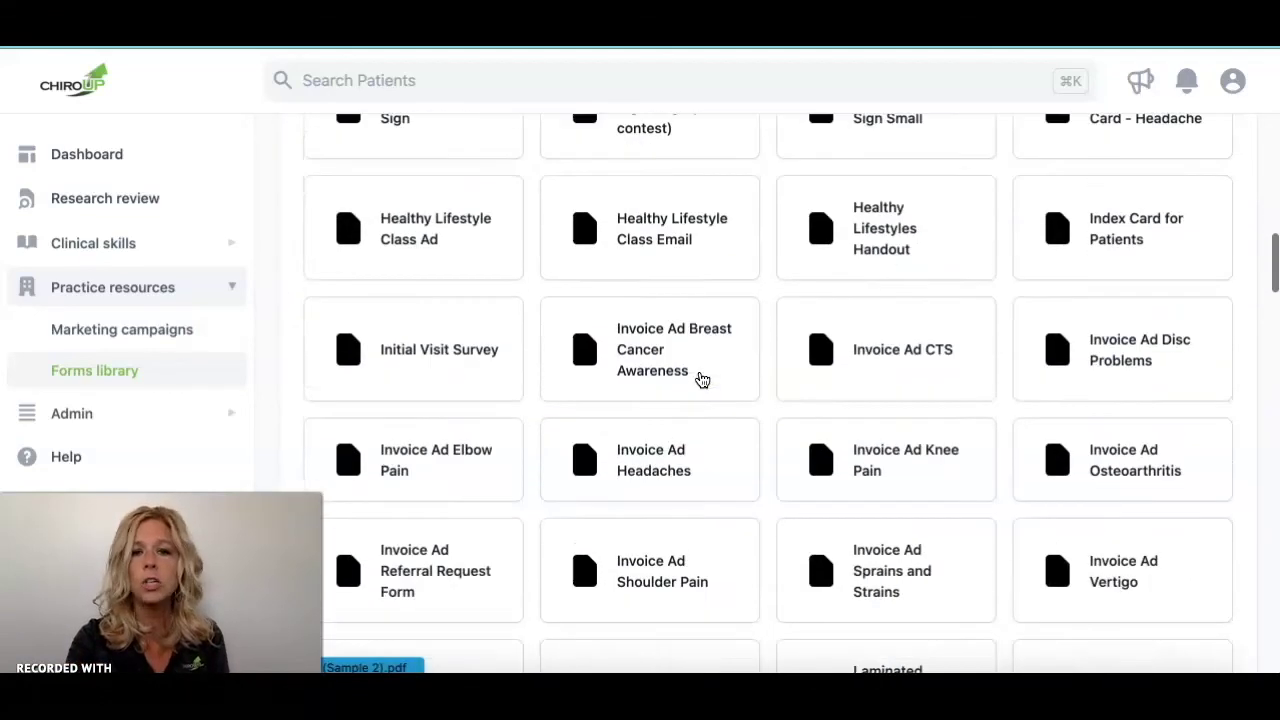
scroll(700, 375, down, 3)
Open the Condition Rack Card - Arthritis document from the Marketing Sample Library.
scroll(700, 375, up, 20)
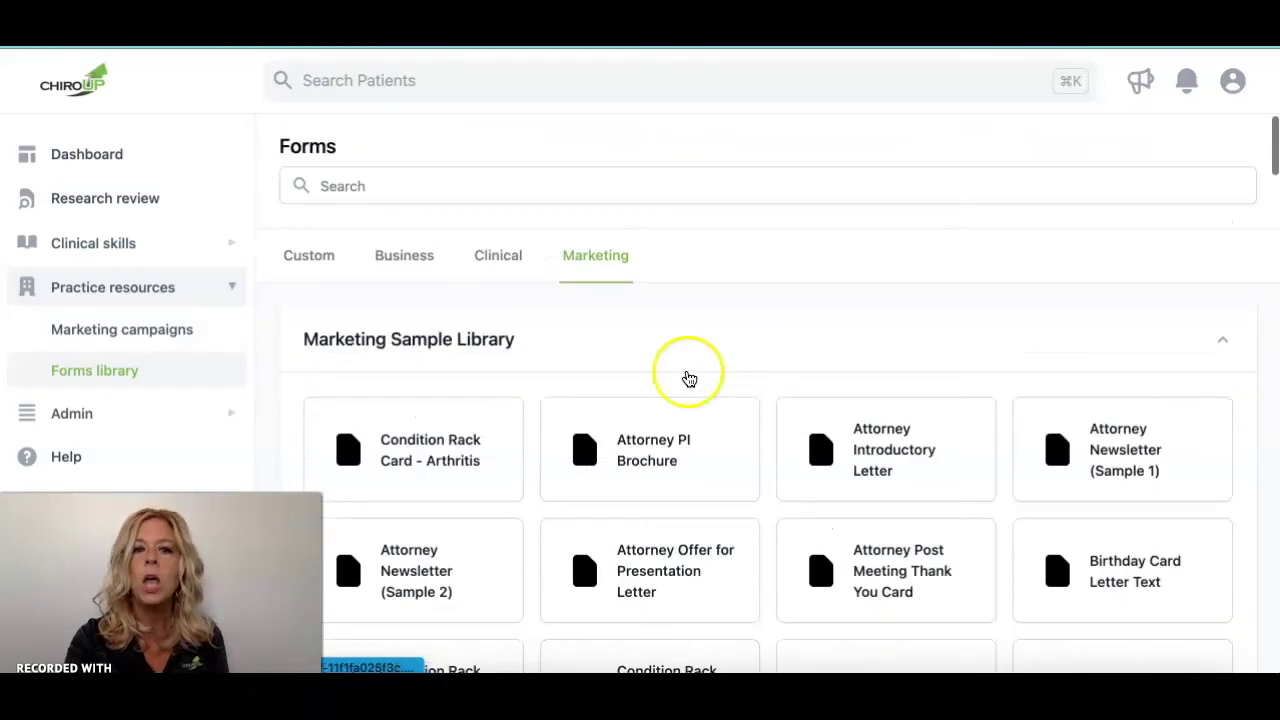
click(434, 446)
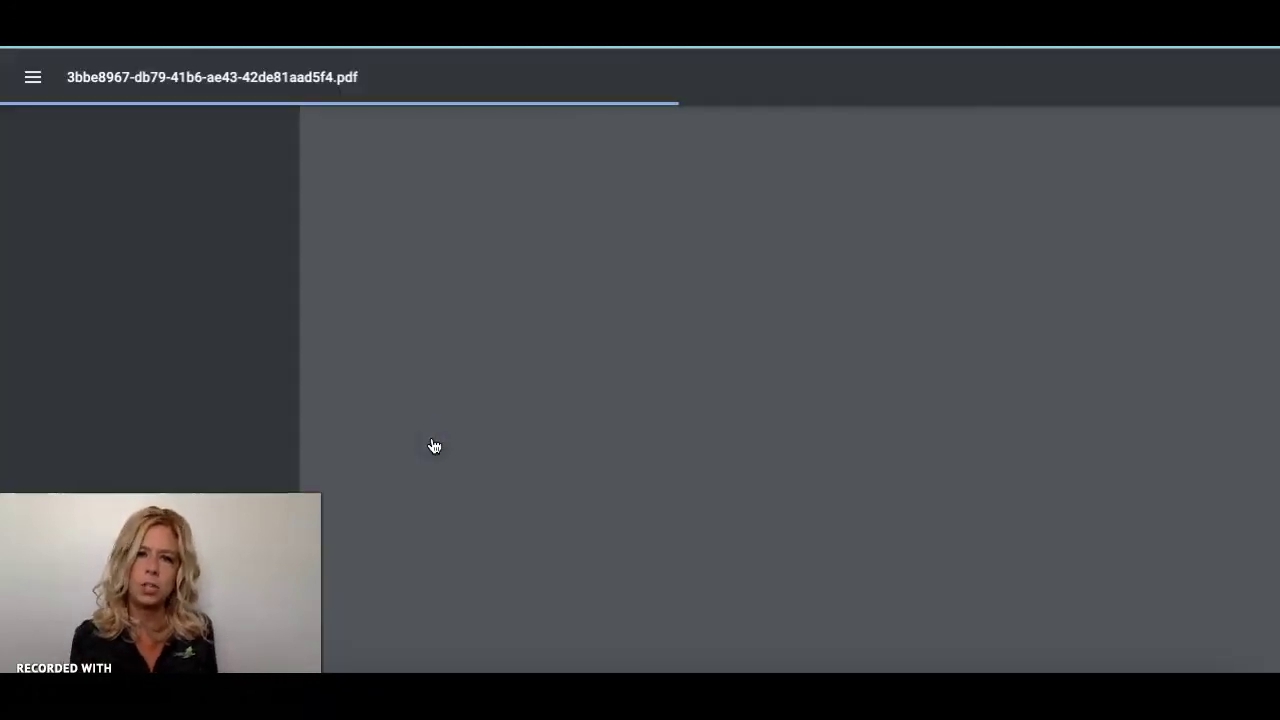